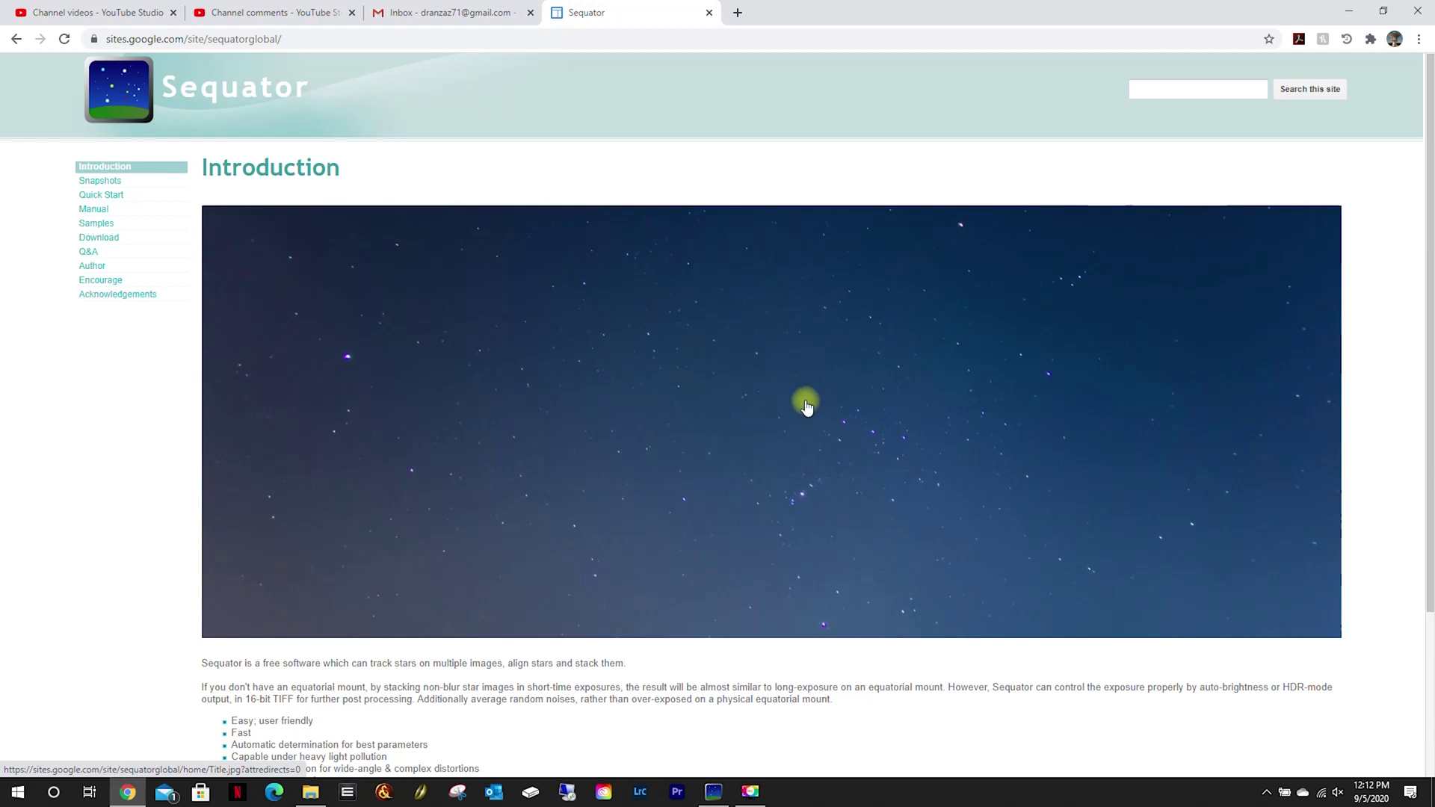
Step: Switch to Sequator and start adding star images, browsing to the Galaxy Center folder under RAW Originals
click(714, 791)
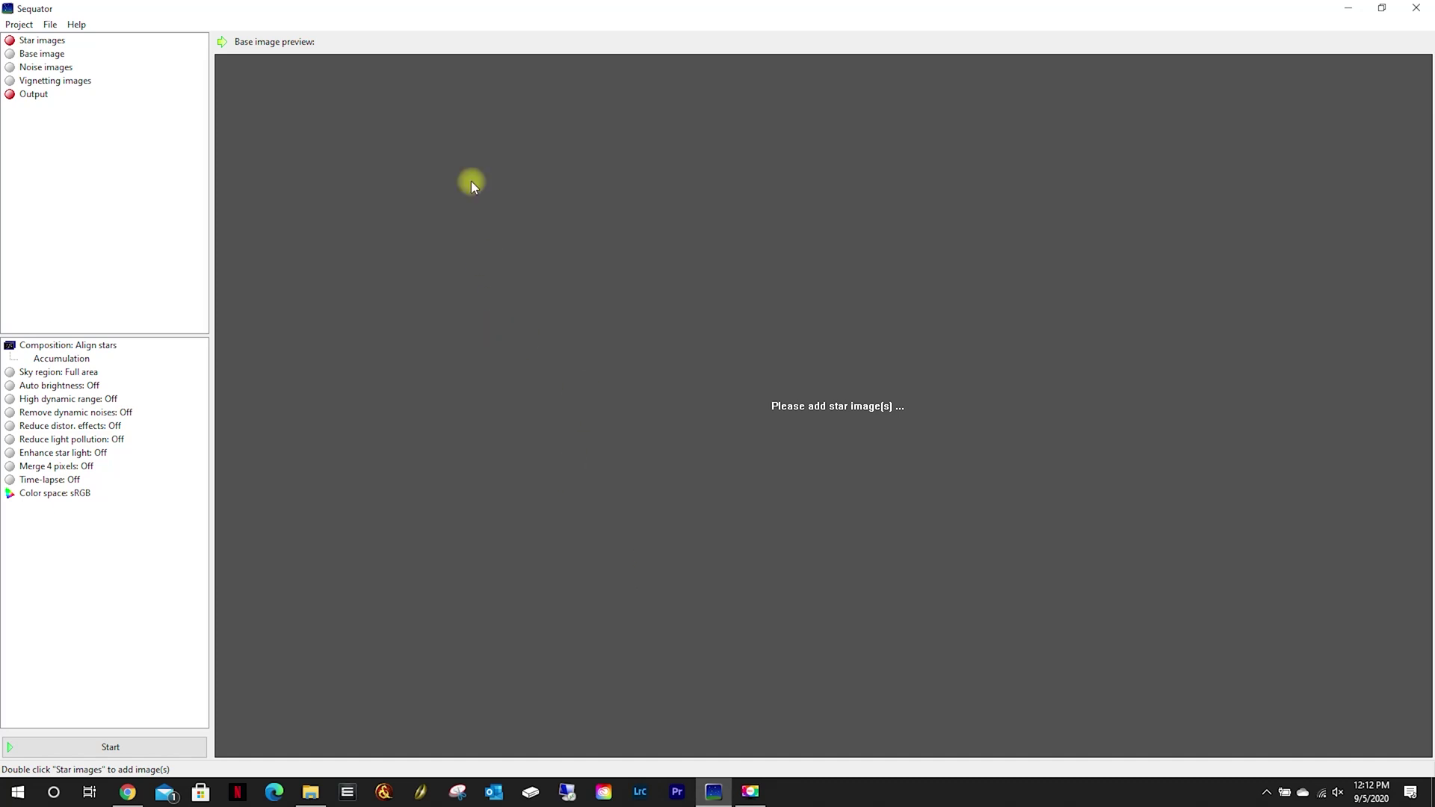
click(39, 42)
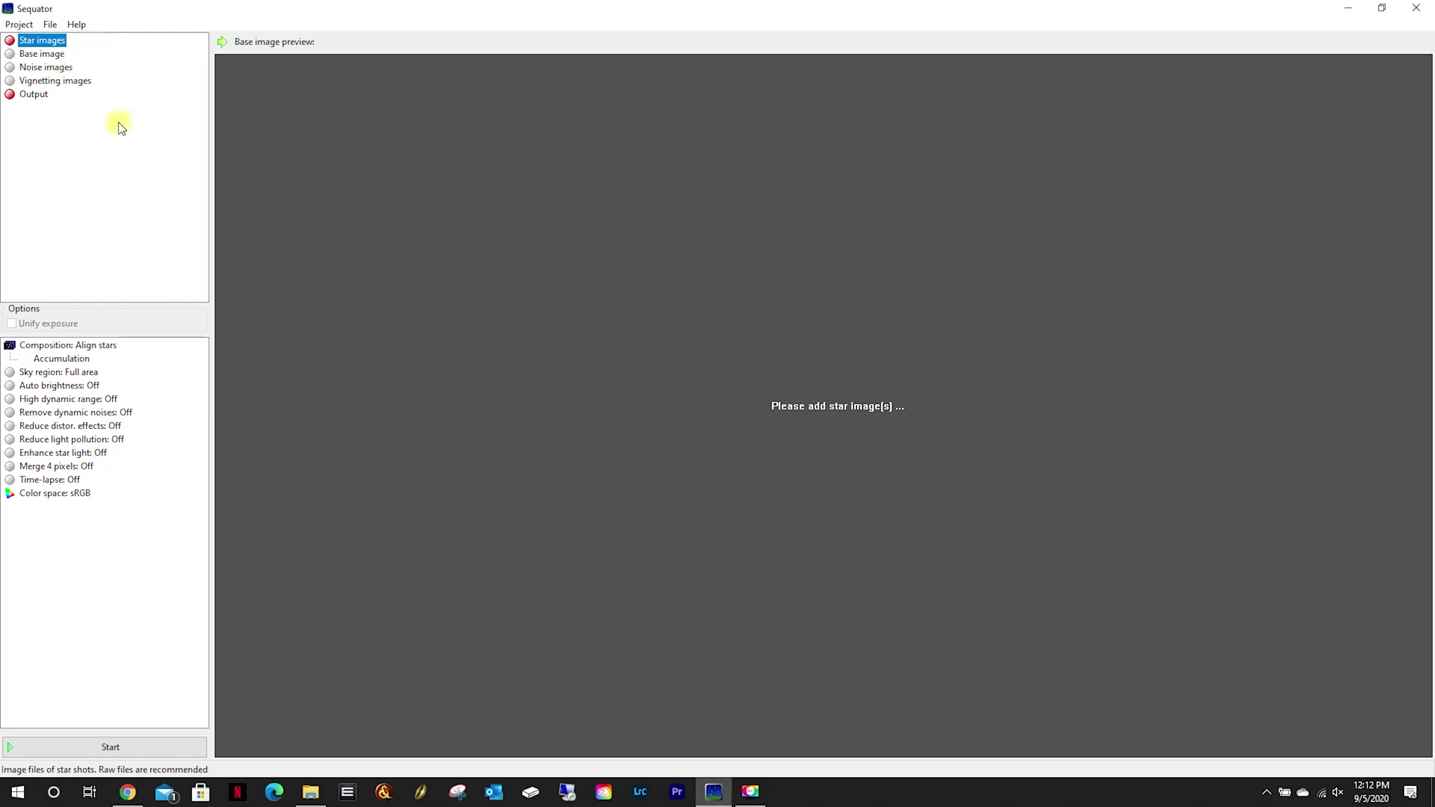
click(51, 24)
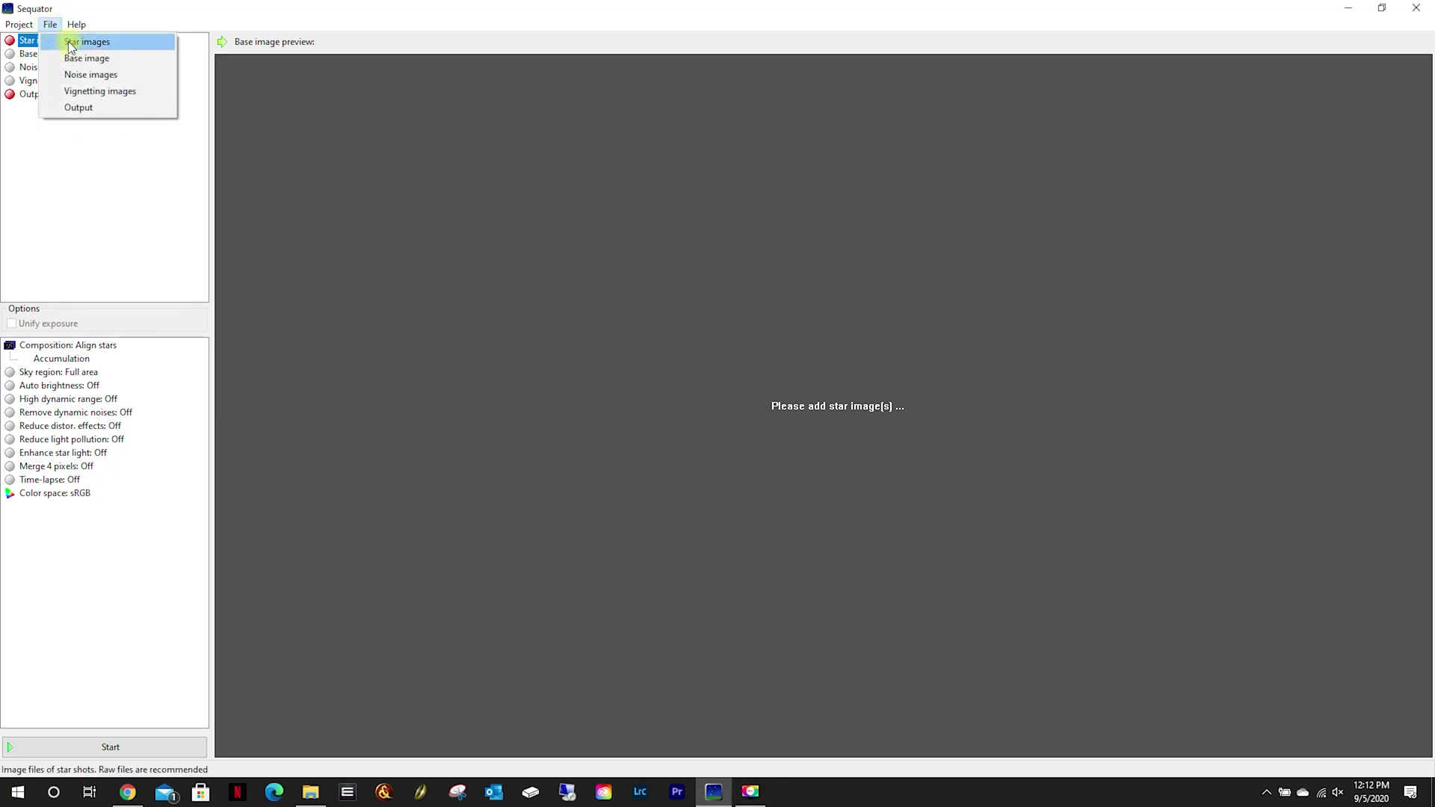
click(75, 43)
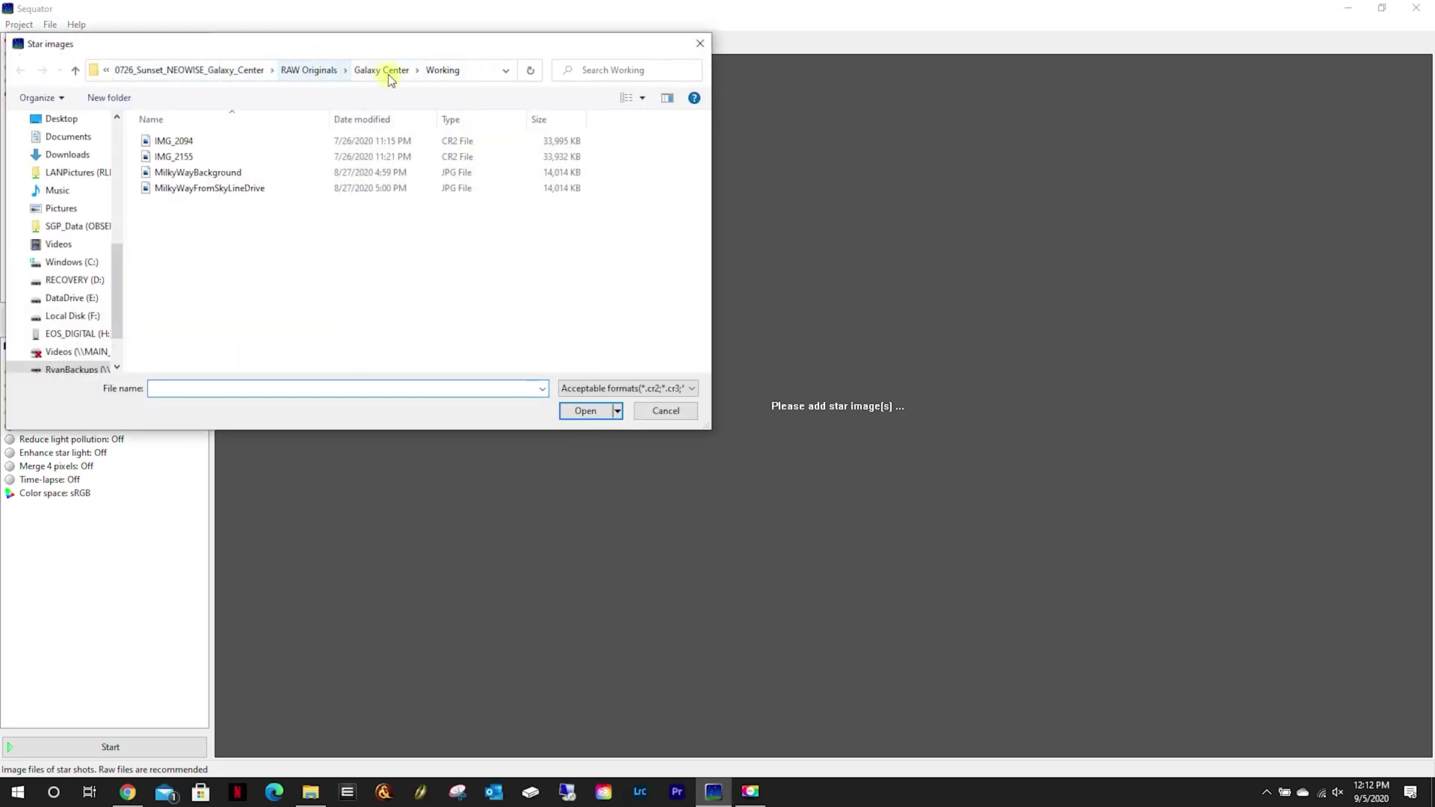
click(332, 70)
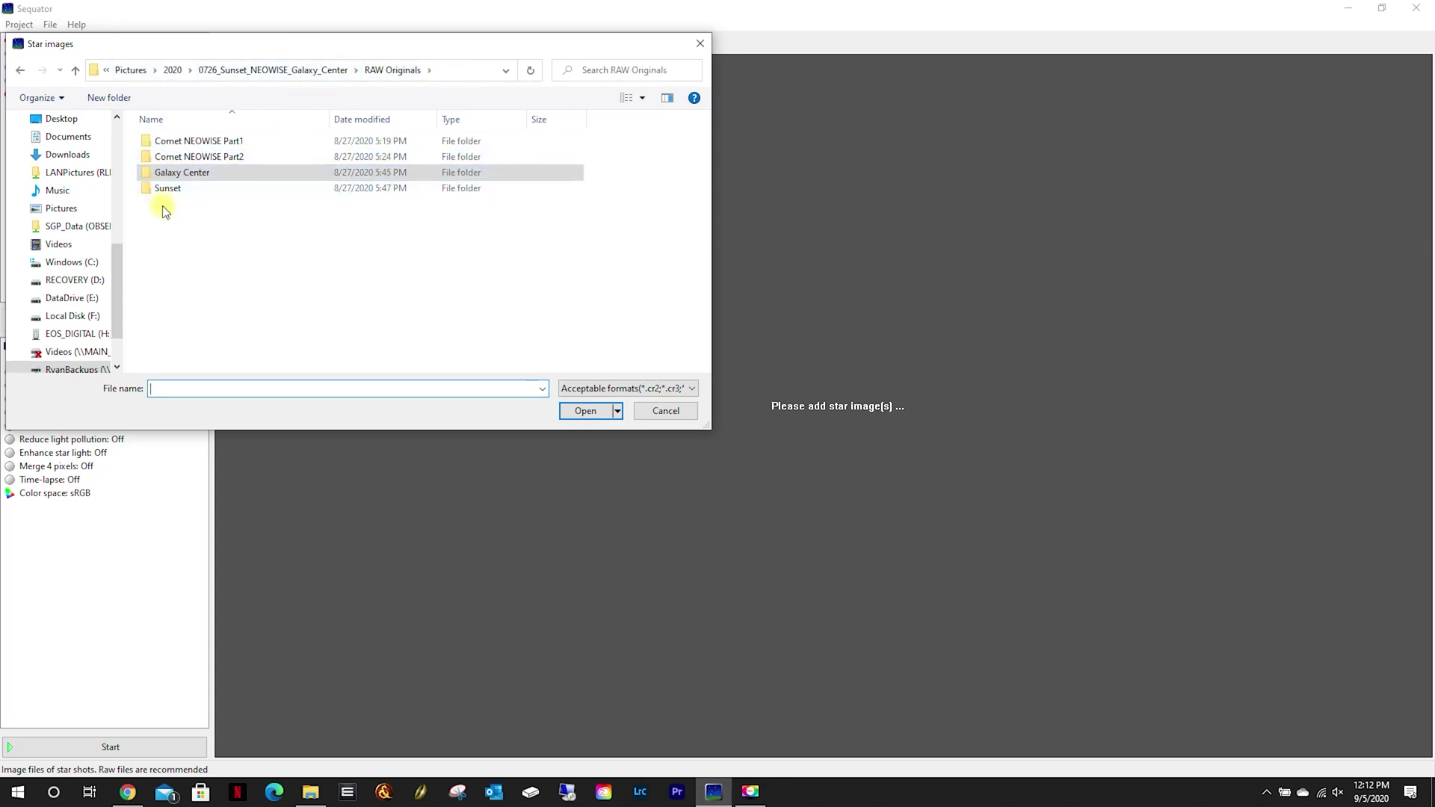
double_click(200, 173)
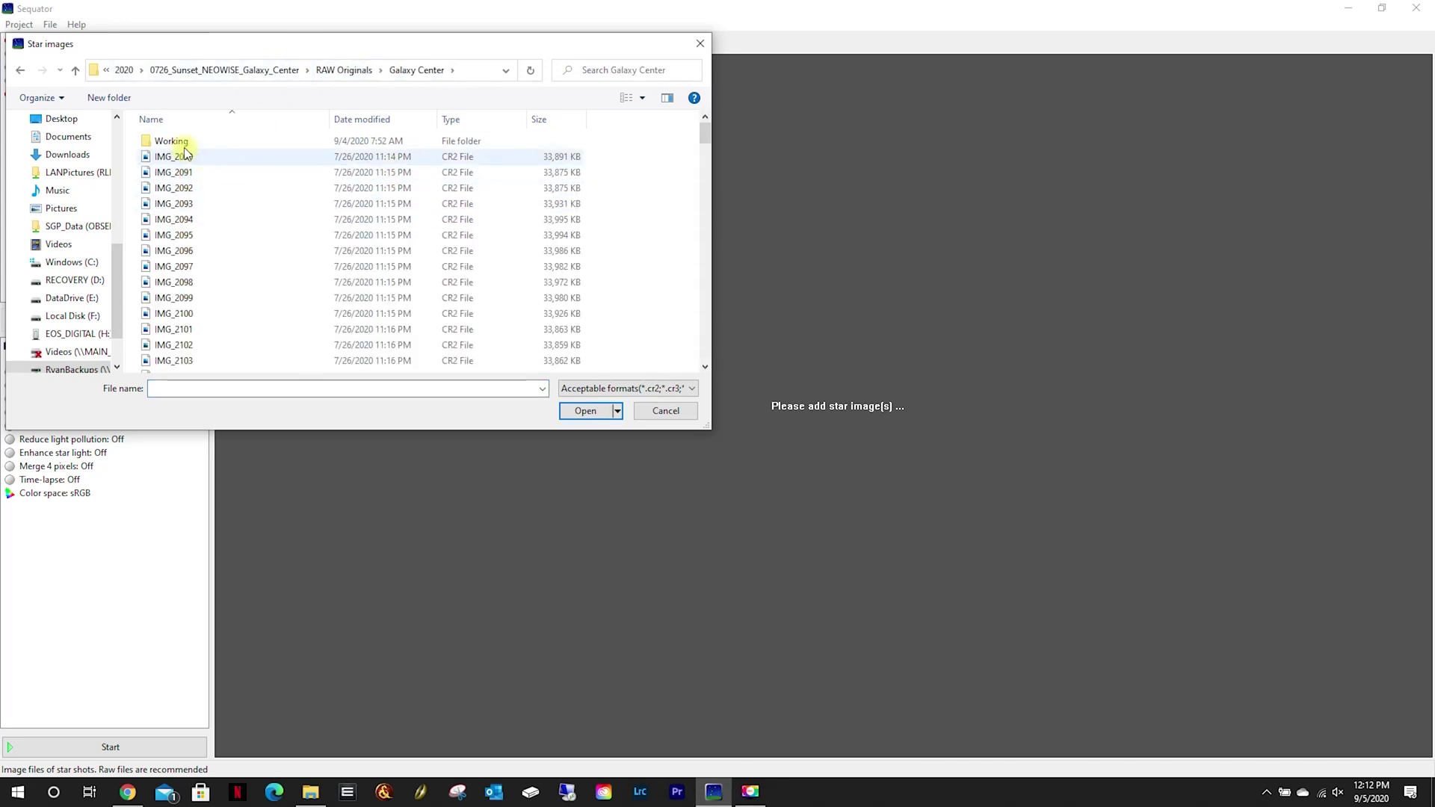
Step: Load all the CR2 files in the Galaxy Center folder as star images, leaving out the Working subfolder
click(193, 237)
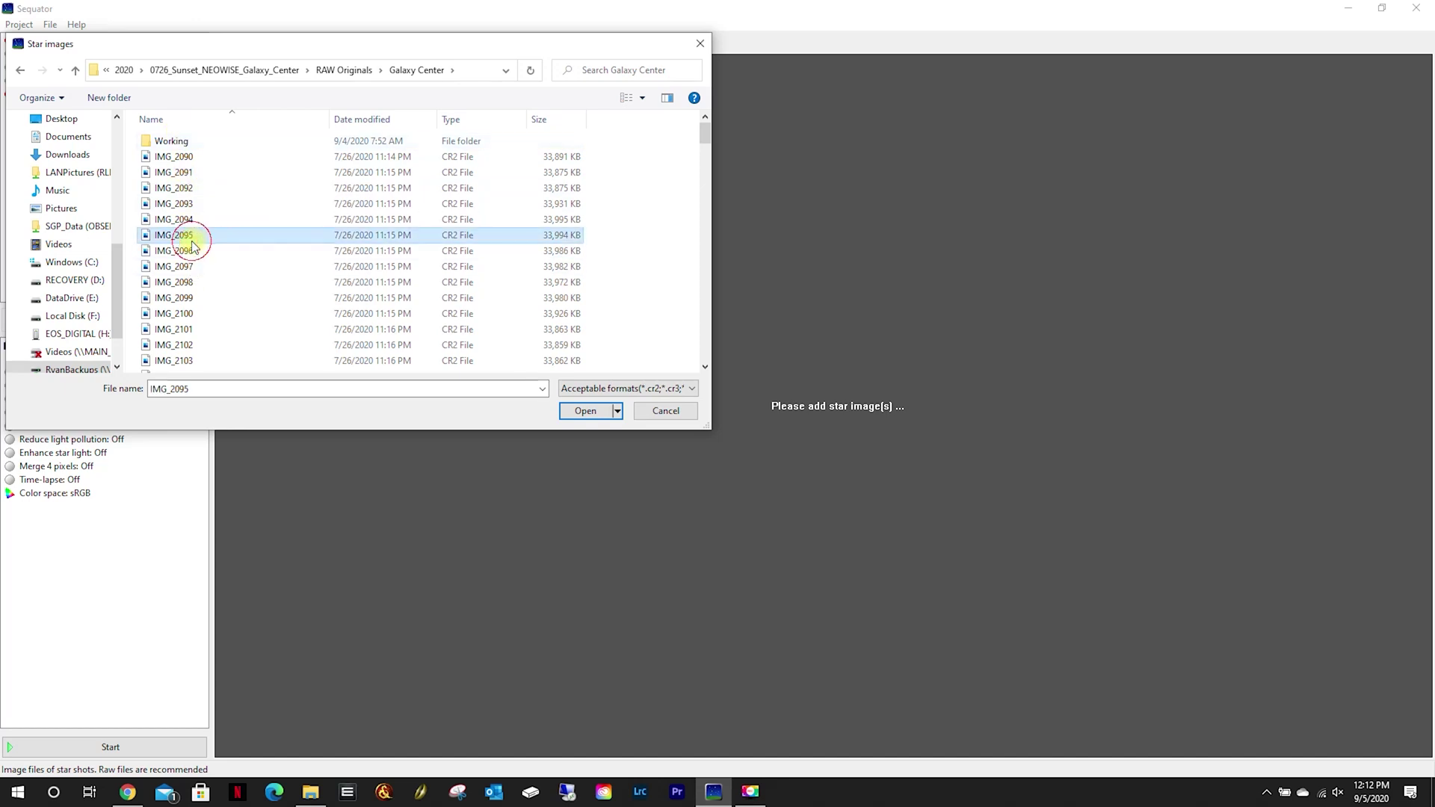
key(ctrl+a)
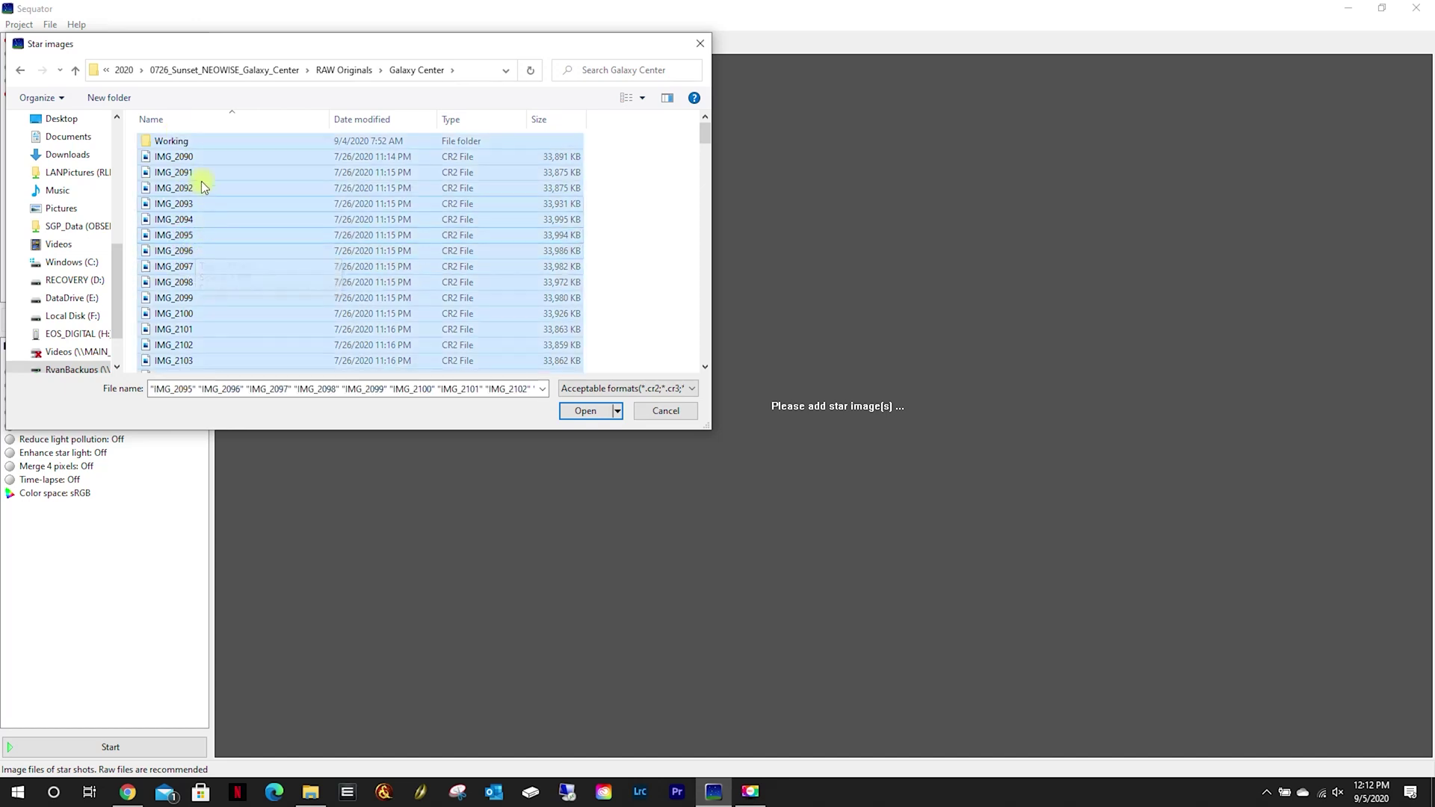
ctrl+click(183, 141)
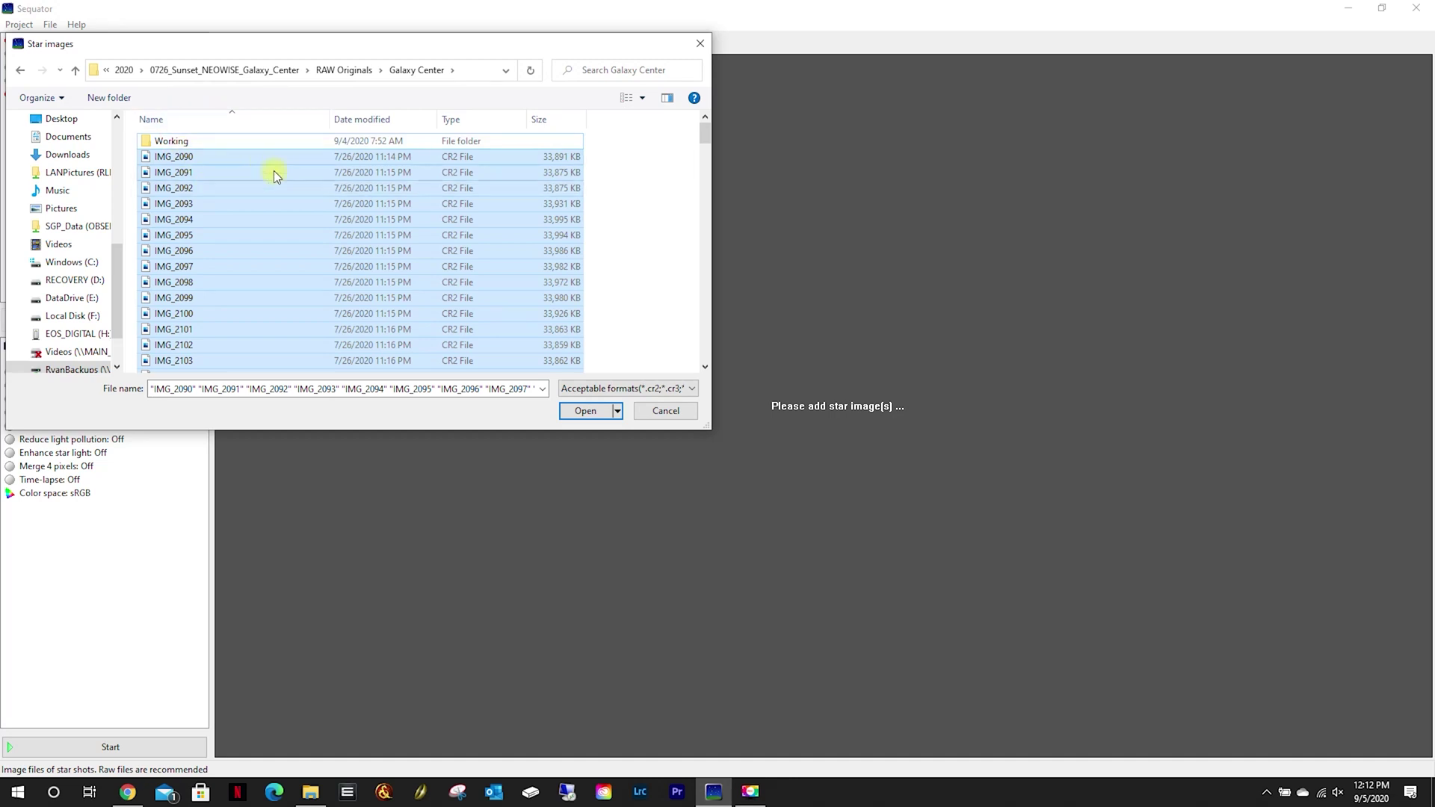
click(592, 413)
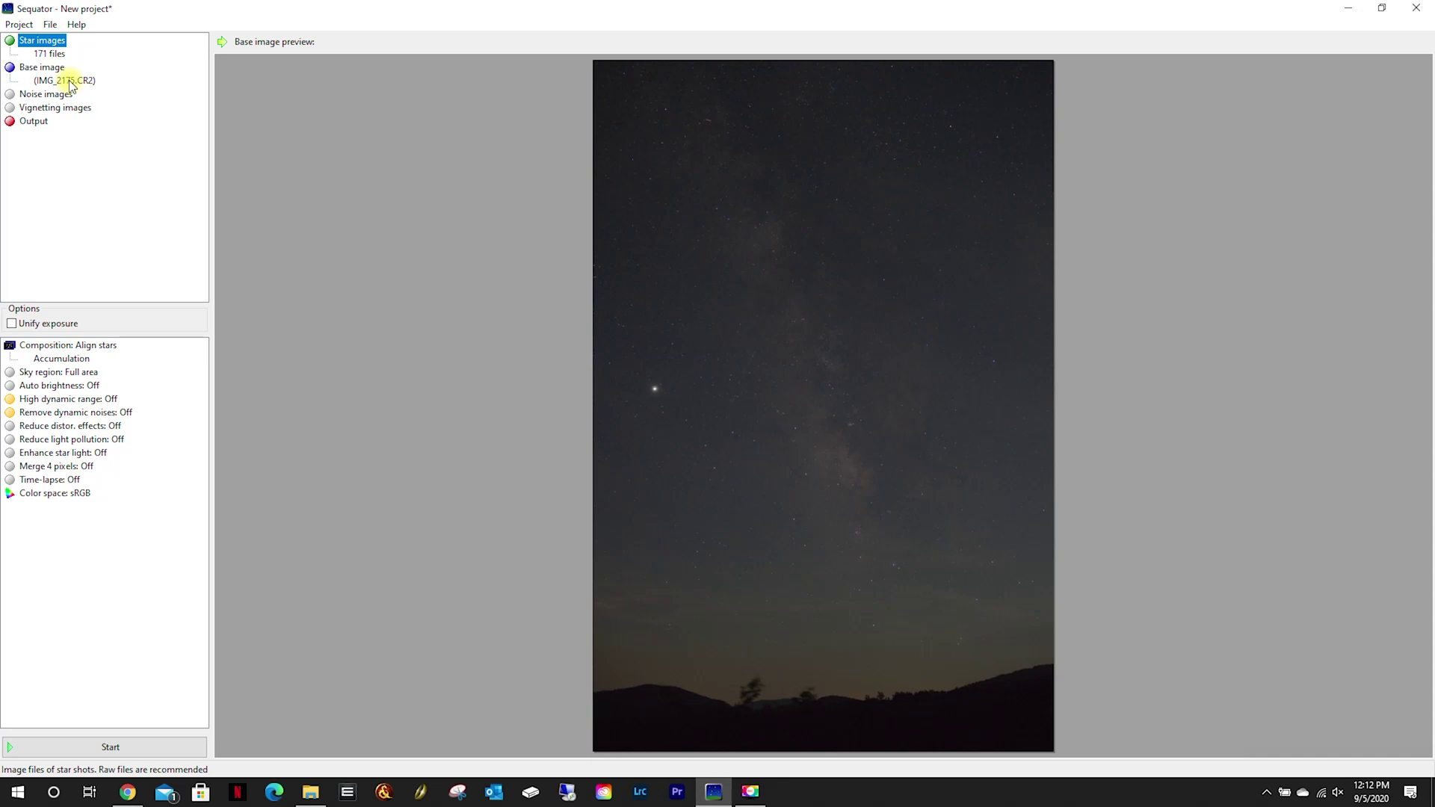
Step: Review the base image, noise images and vignetting images entries and their descriptions
click(47, 67)
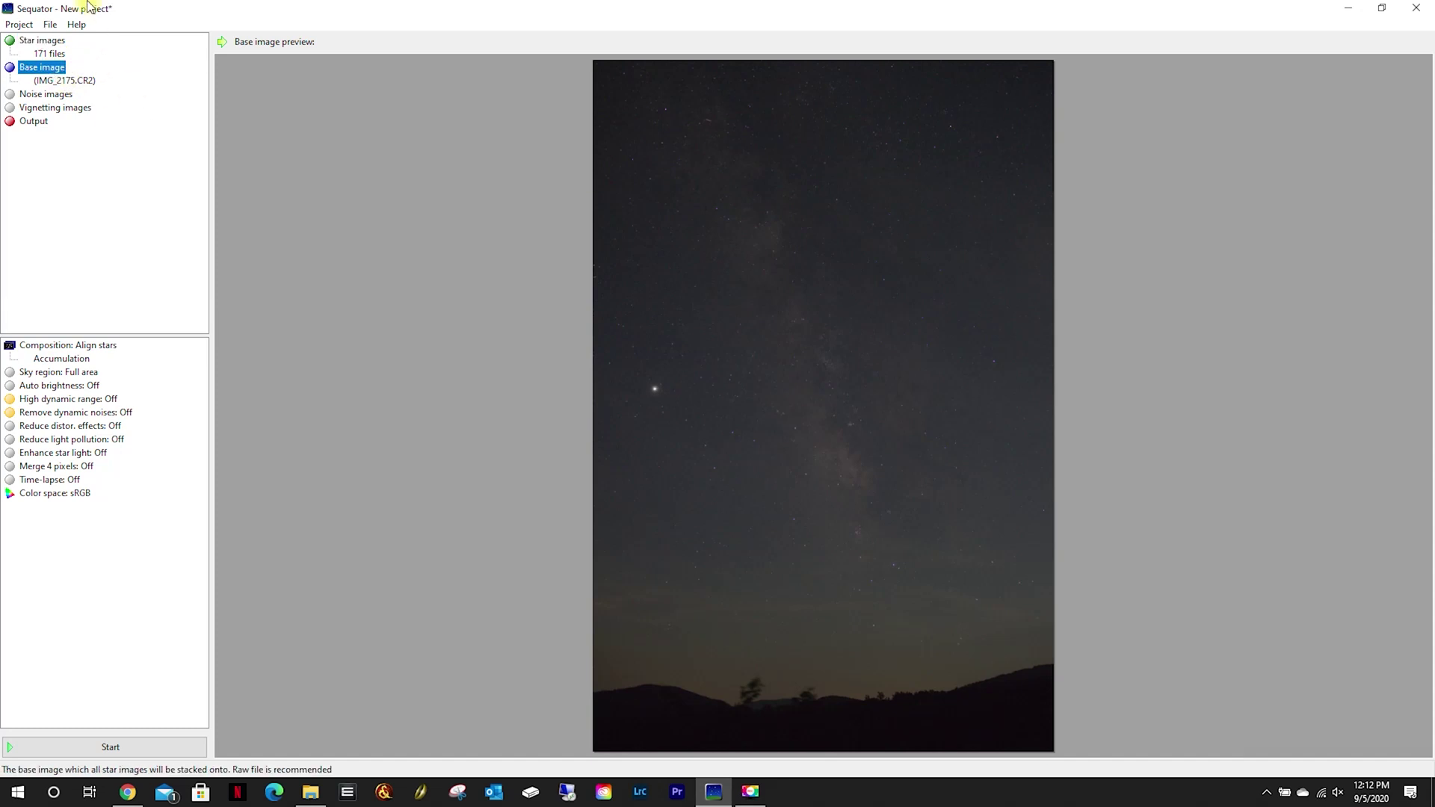
click(54, 25)
mouse_move(77, 27)
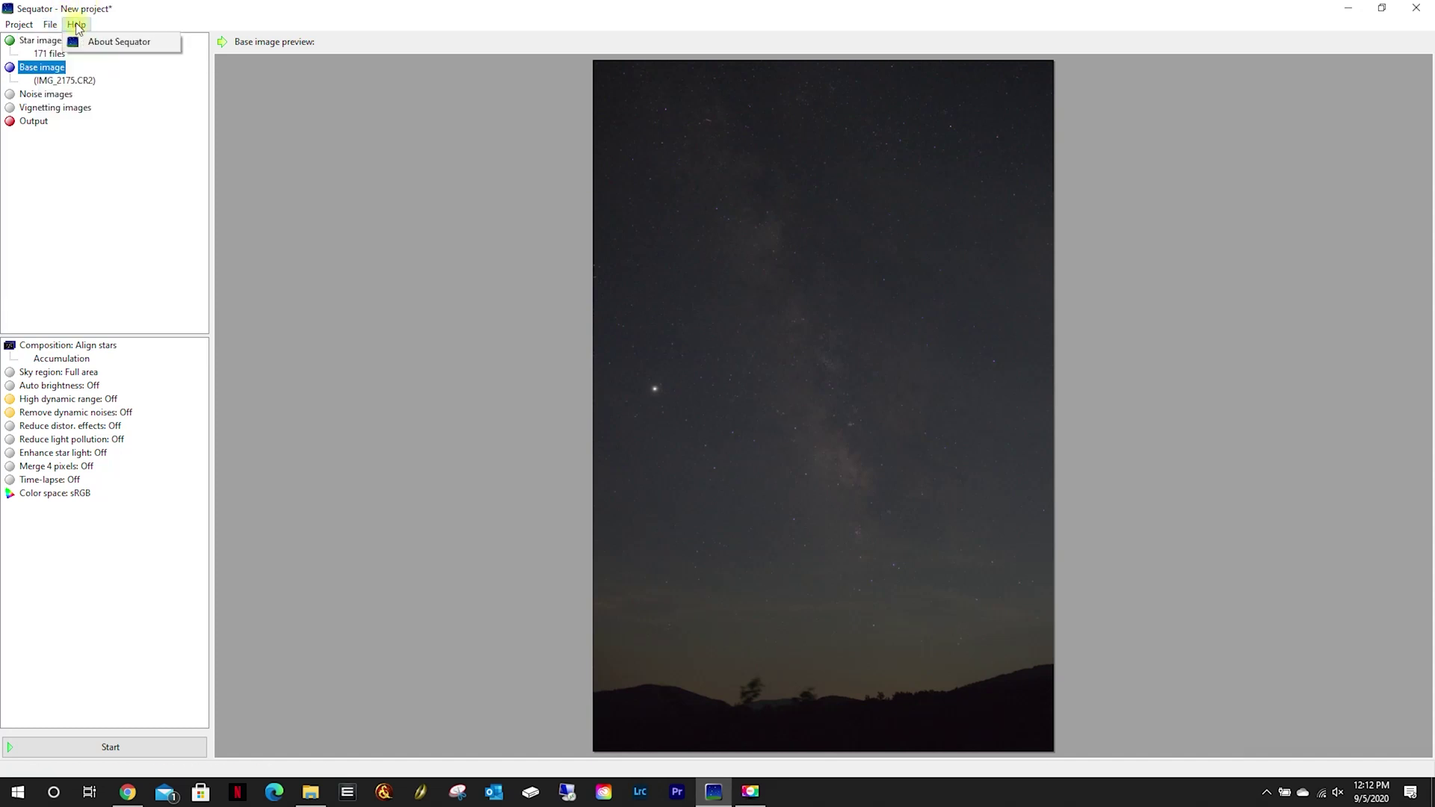
click(75, 178)
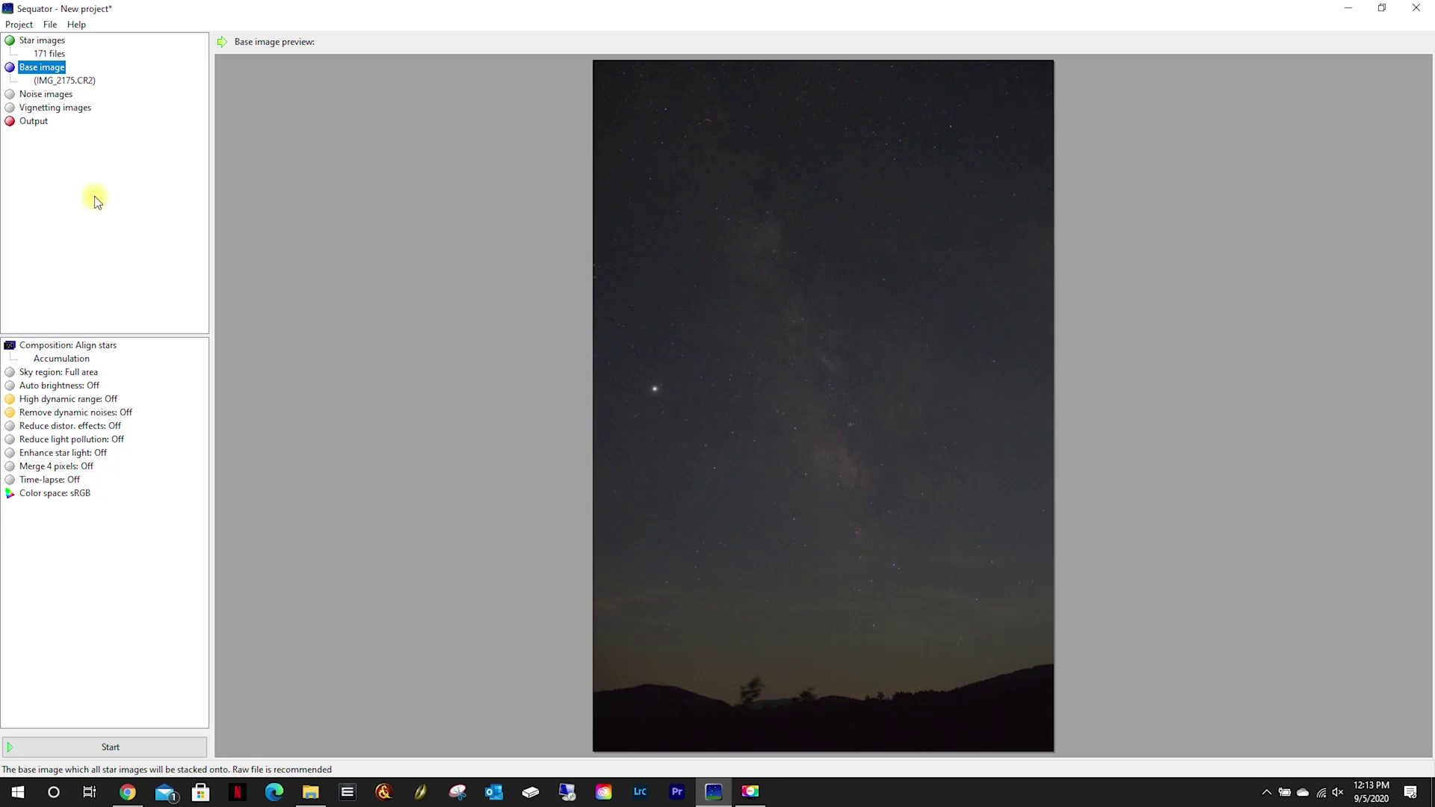
click(43, 95)
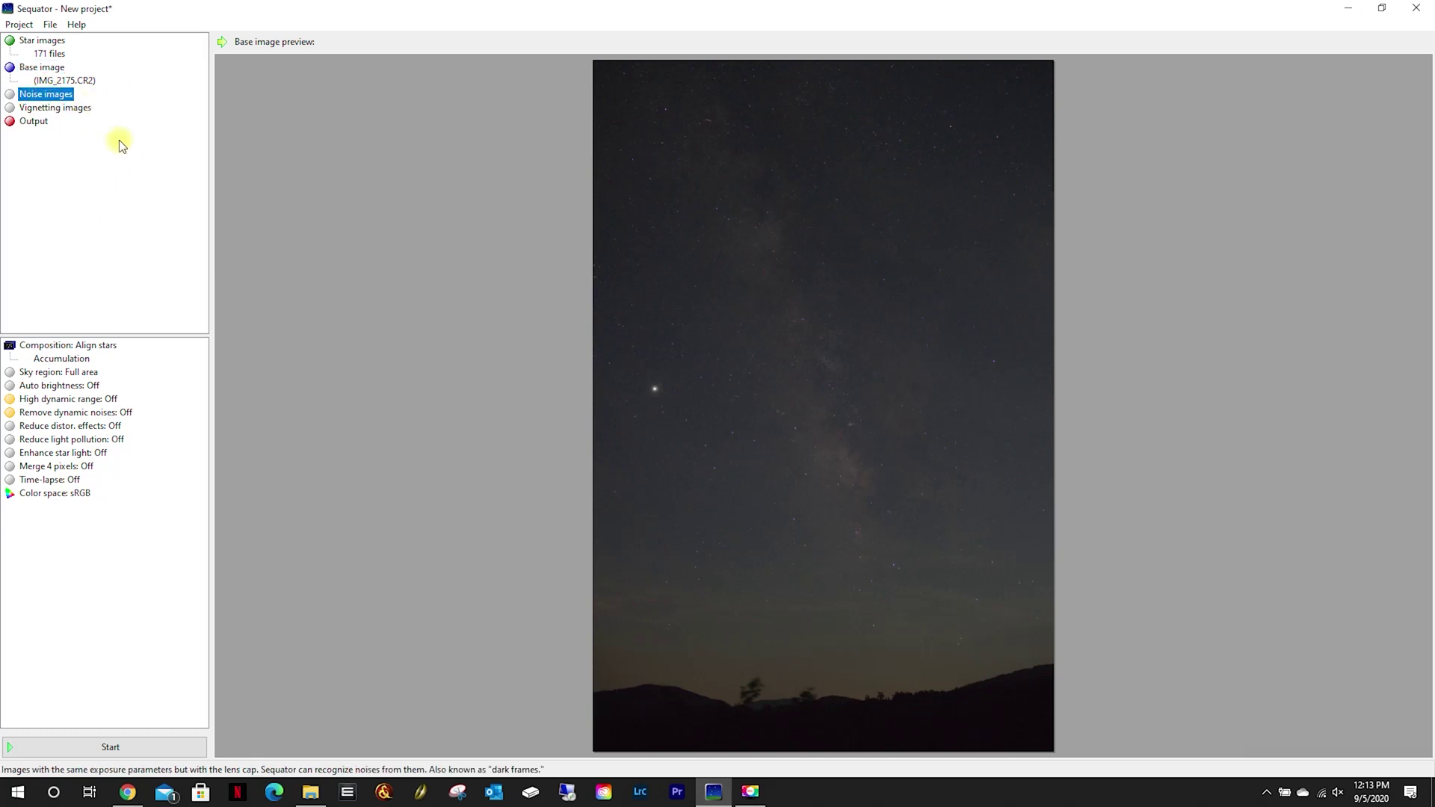
click(78, 108)
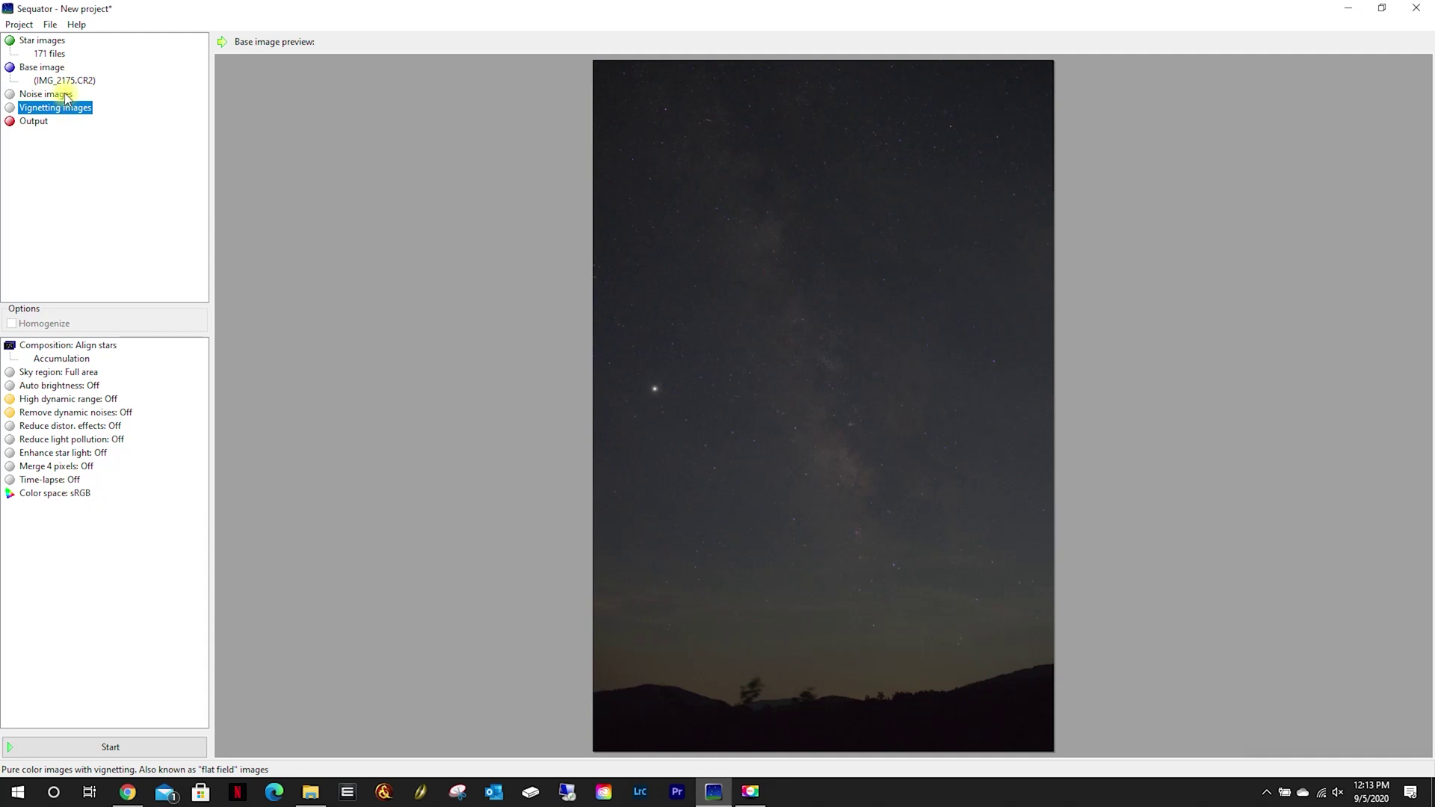
Step: Set the output to an uncompressed TIFF named Sequator_Stacked in the Working folder
click(33, 121)
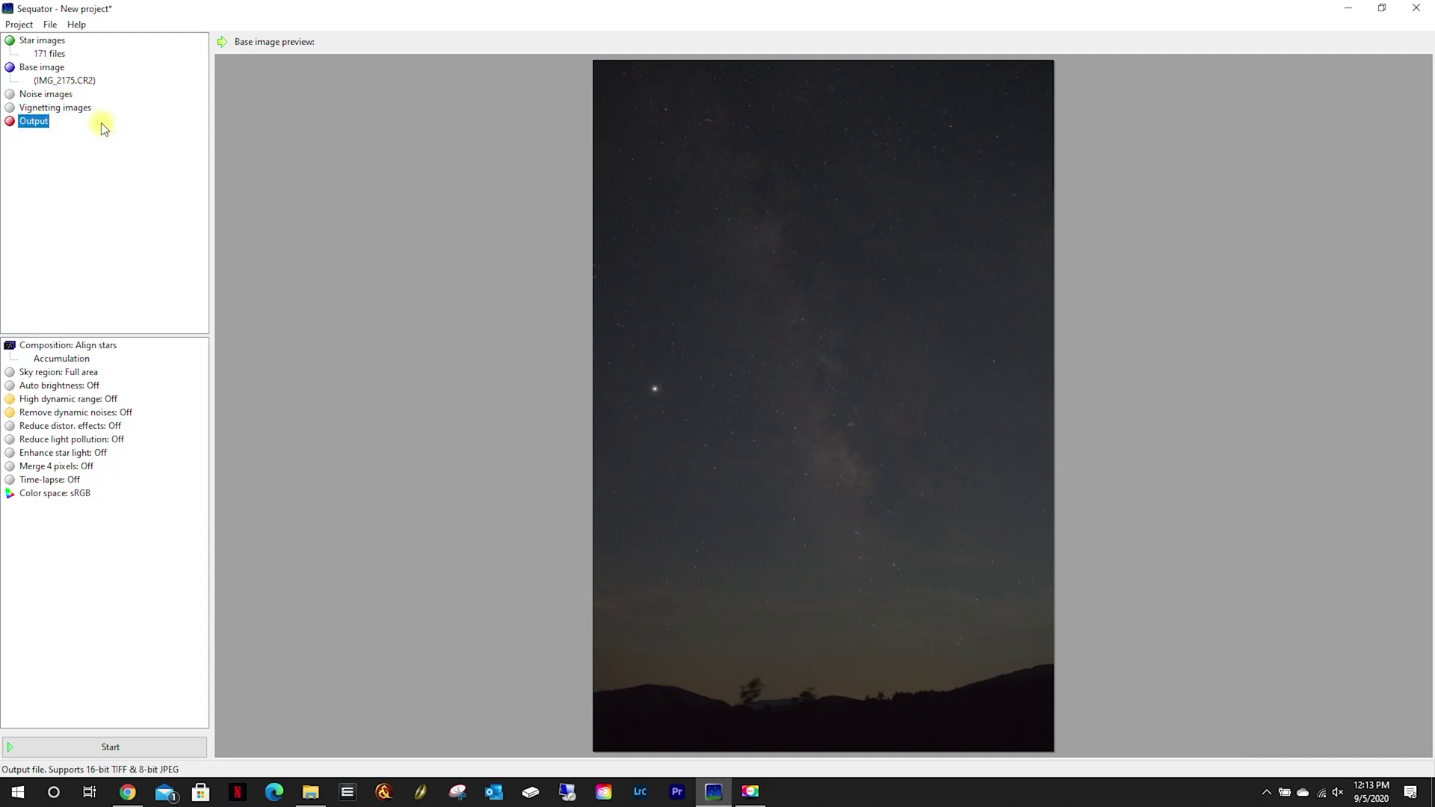
click(52, 25)
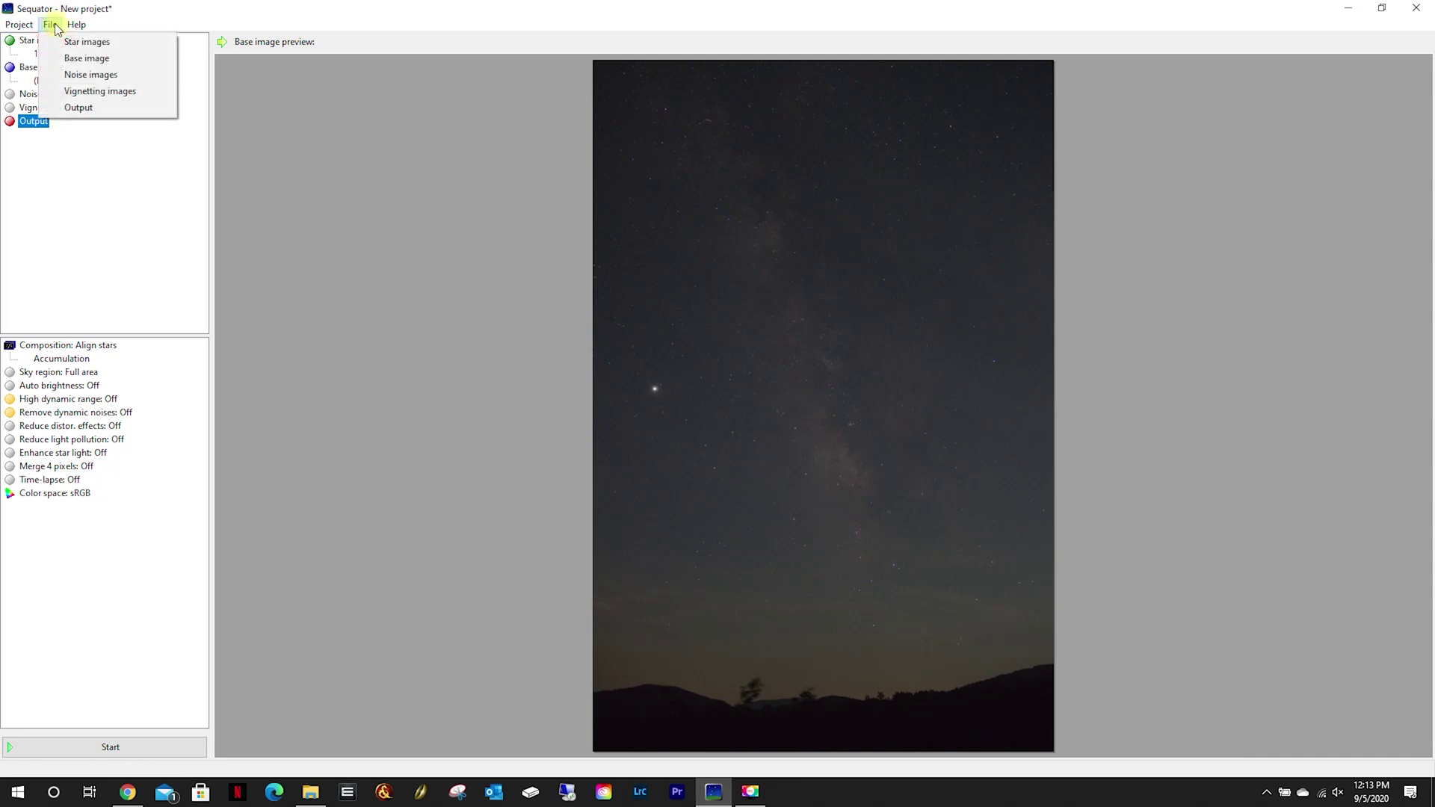
click(86, 109)
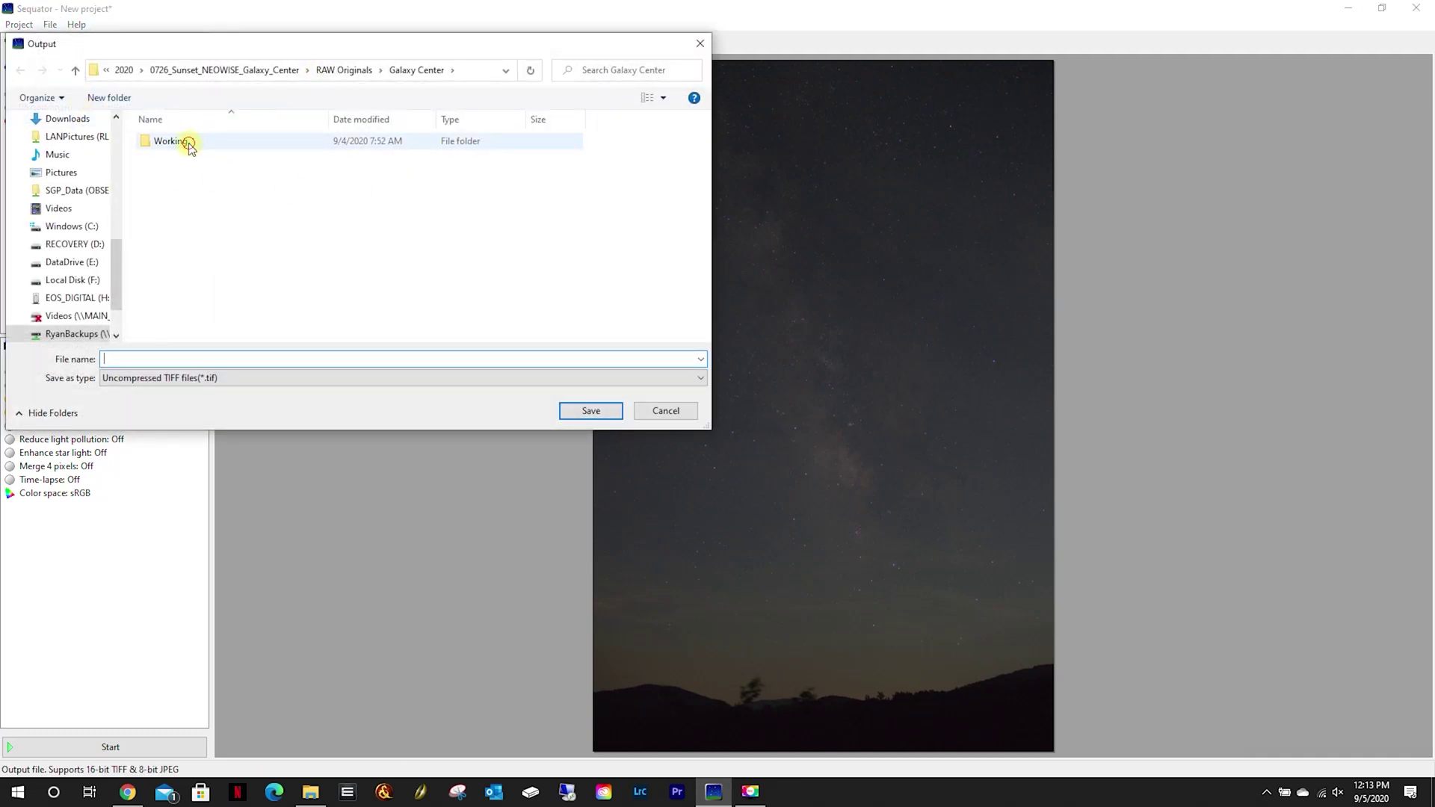
double_click(187, 142)
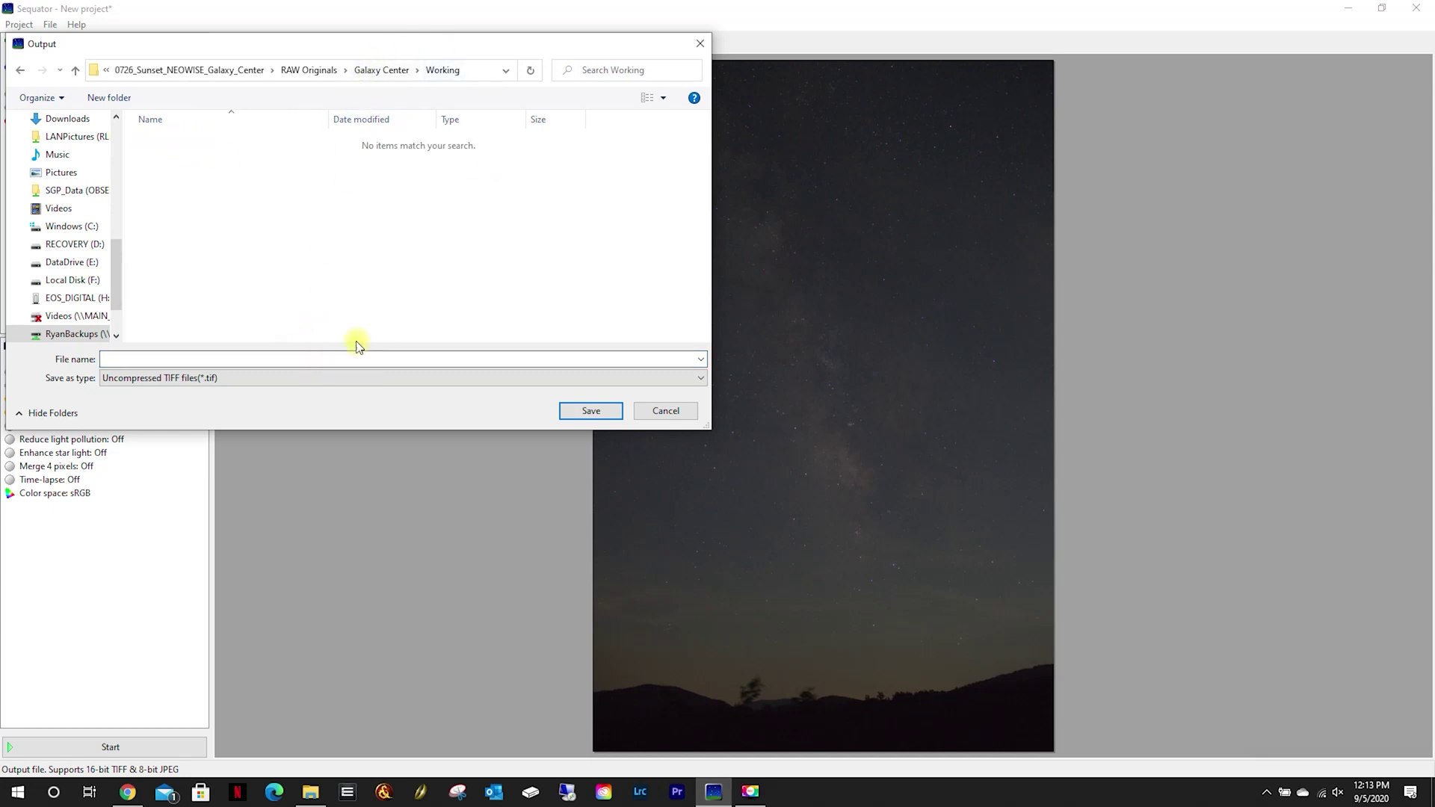
click(263, 379)
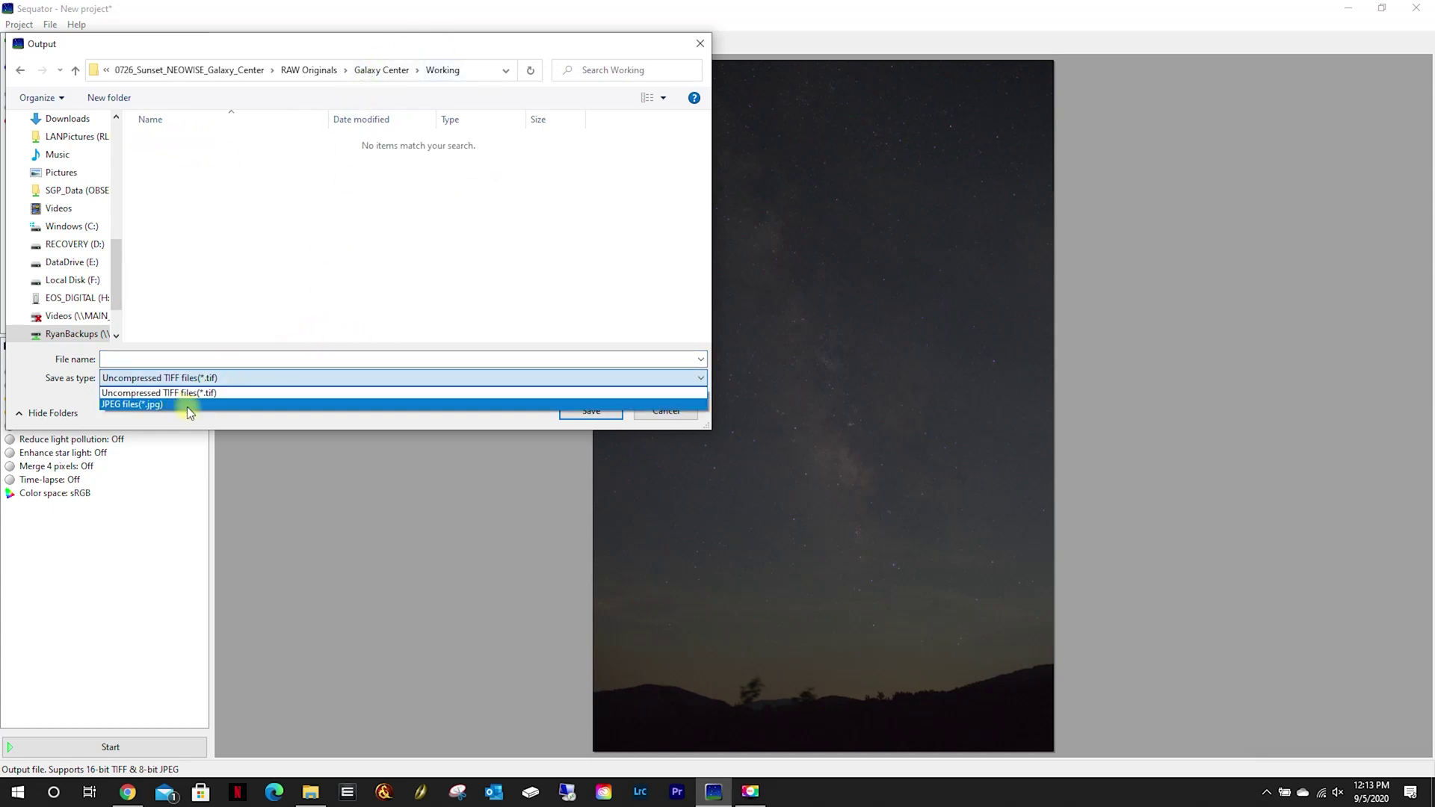
click(294, 281)
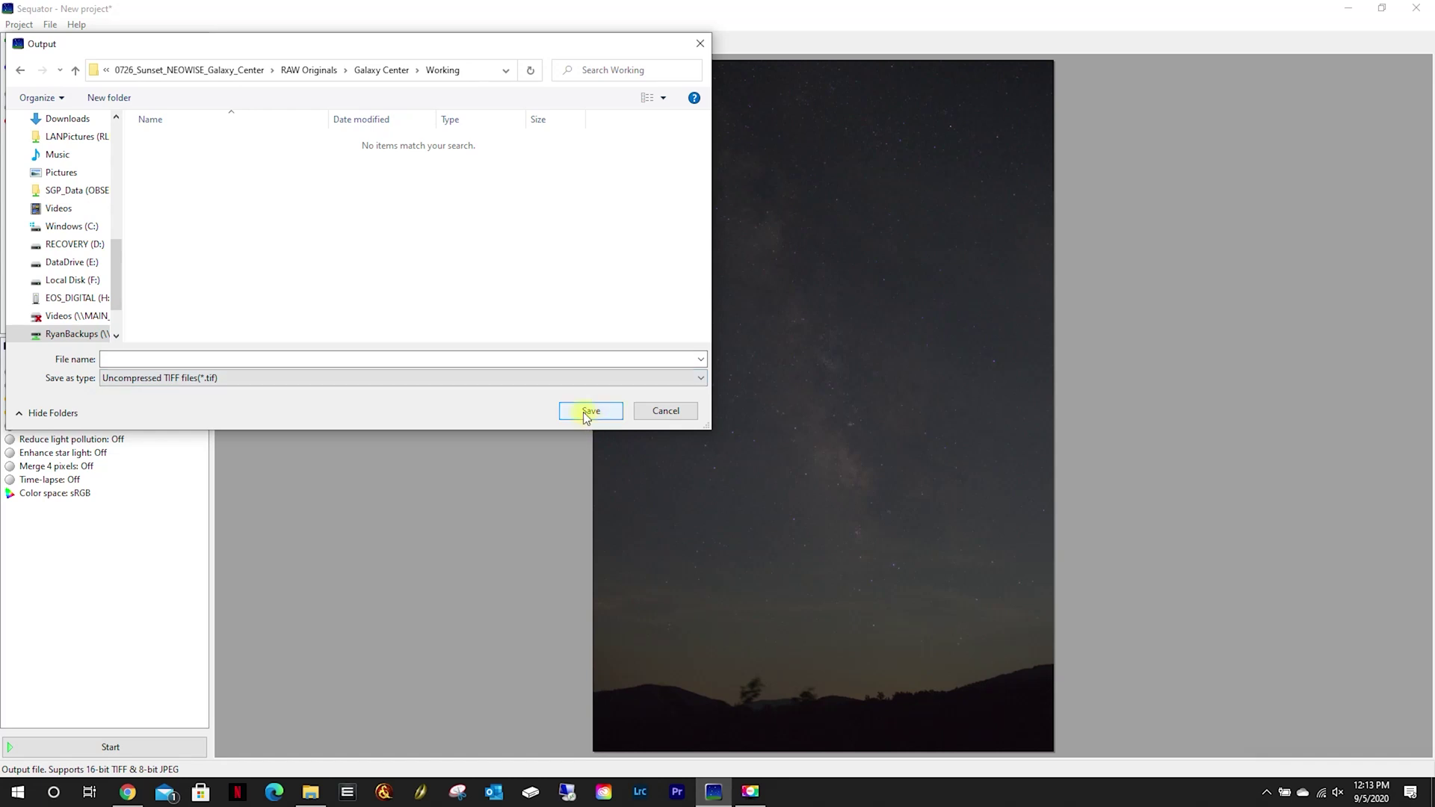
click(369, 356)
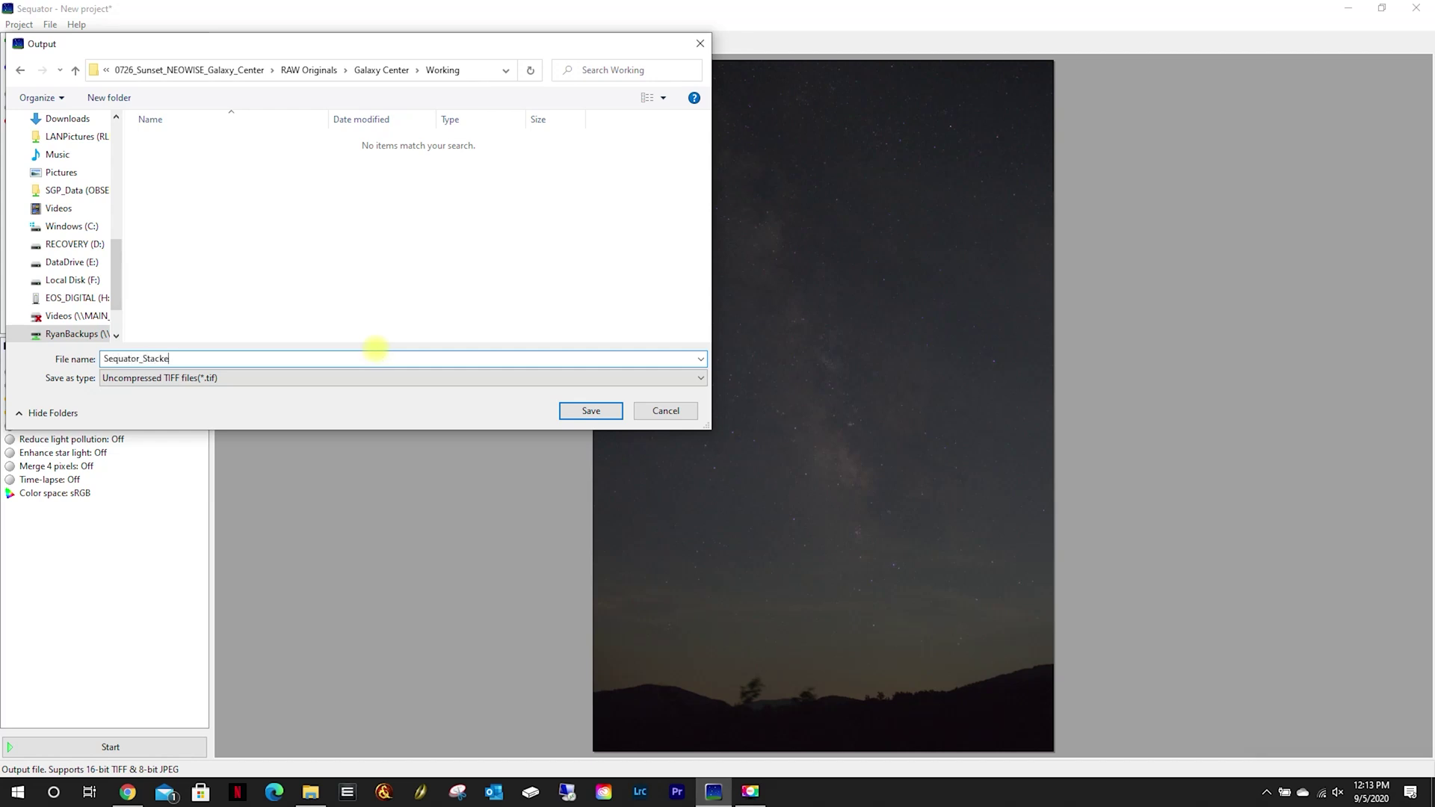
click(581, 411)
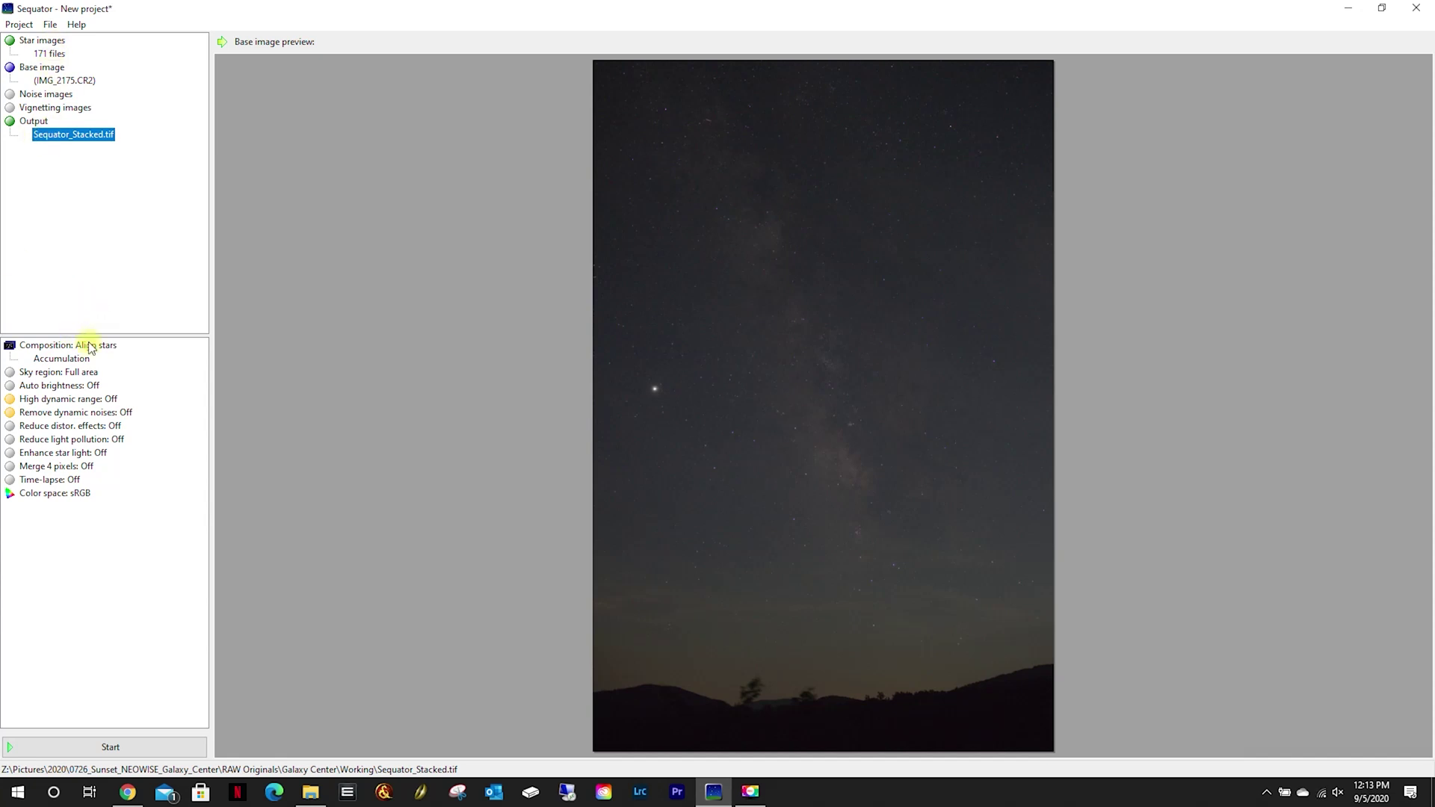
Step: Set the Align stars composition to Freeze ground and paint an irregular sky mask over the whole sky down to the hills
click(64, 348)
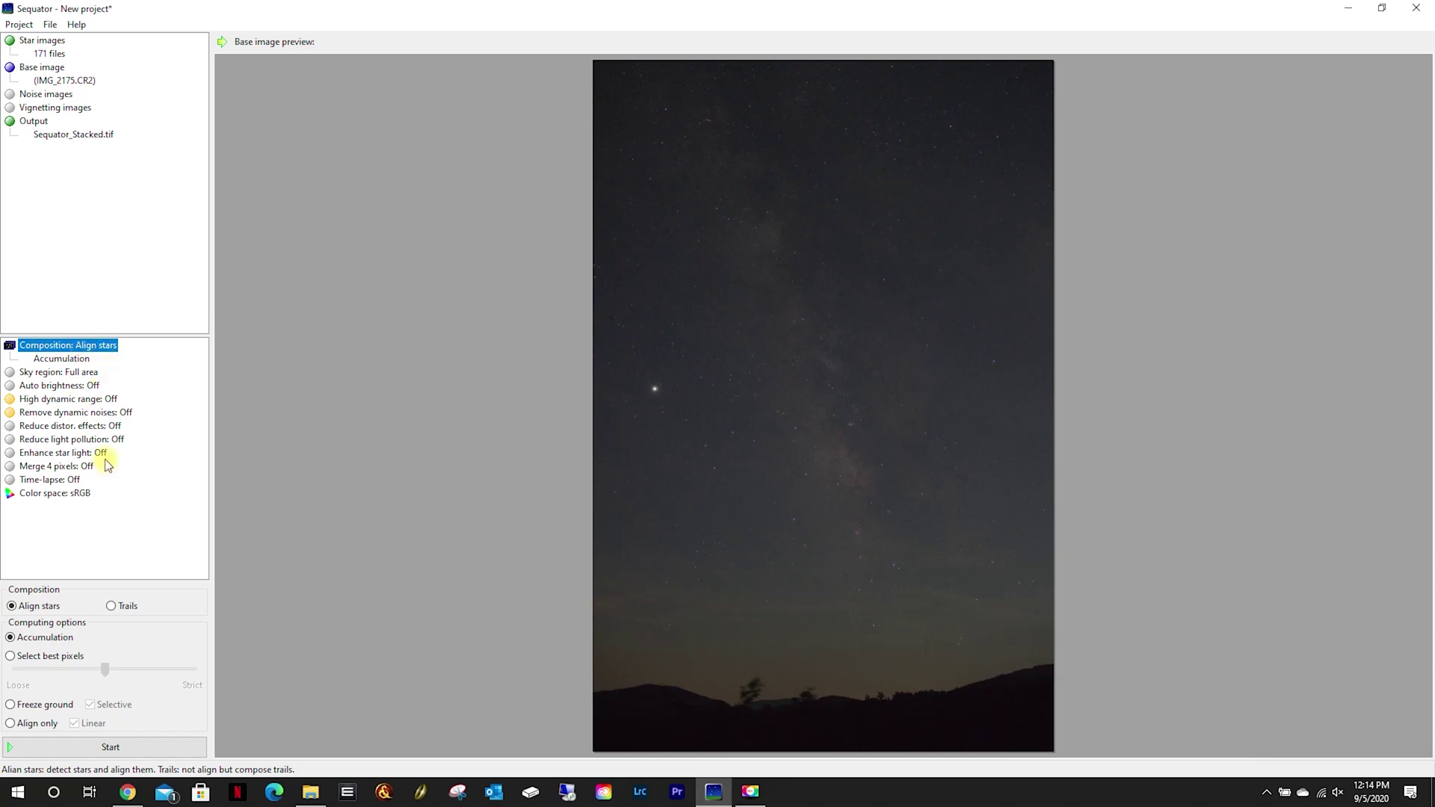
click(10, 705)
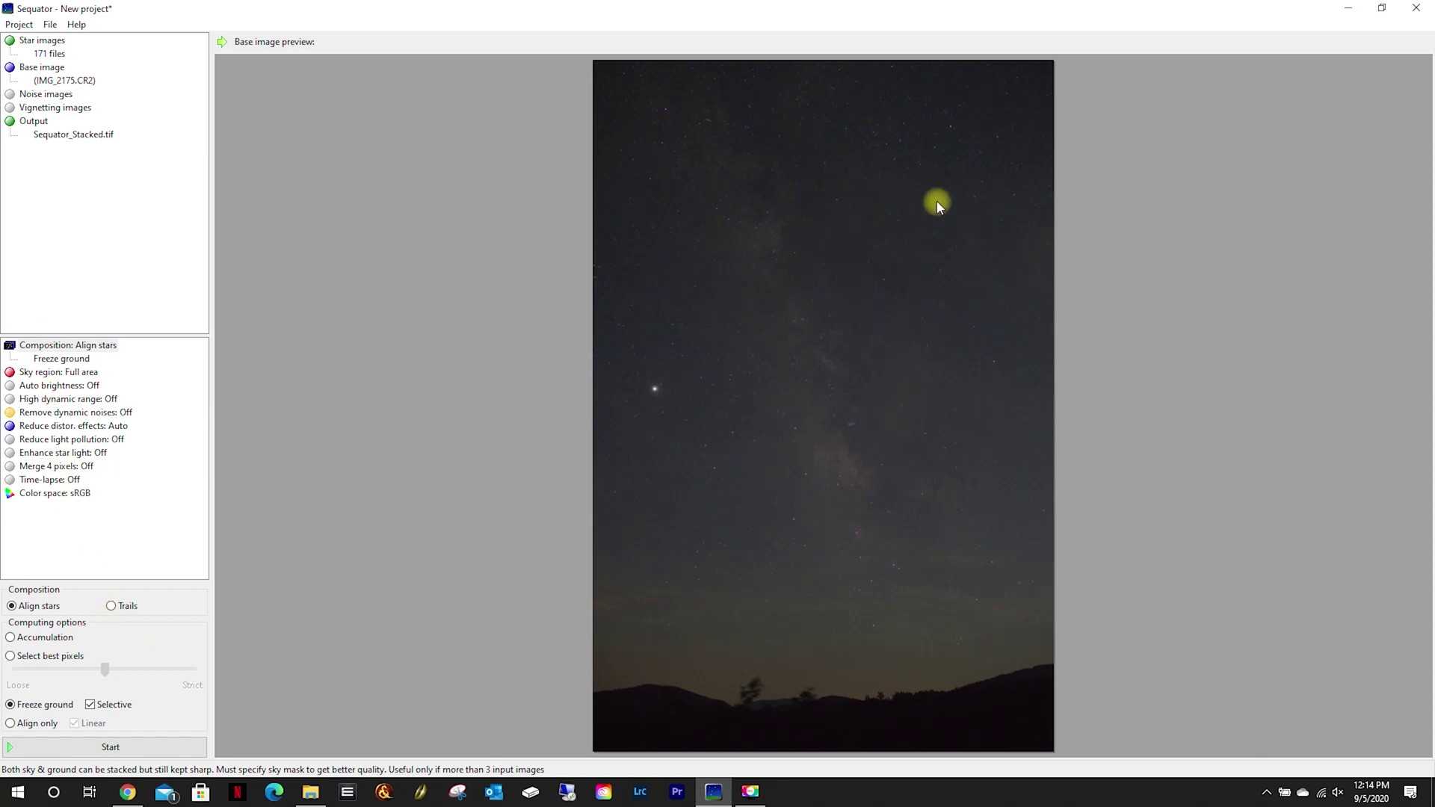
click(32, 373)
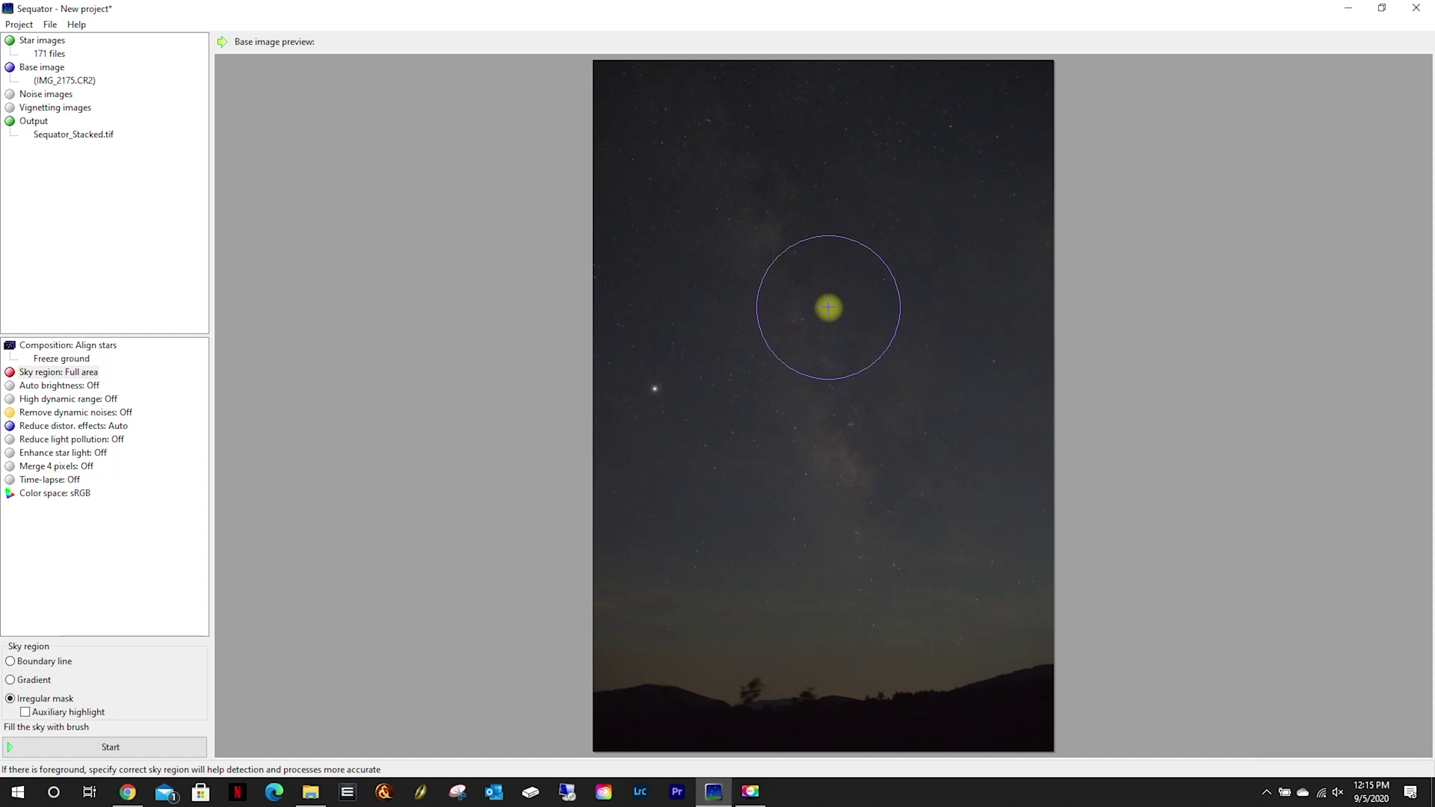
mouse_move(743, 128)
mouse_down()
mouse_move(621, 109)
mouse_move(878, 80)
mouse_move(1010, 115)
mouse_move(612, 176)
mouse_move(954, 214)
mouse_move(862, 308)
mouse_move(605, 330)
mouse_move(1018, 370)
mouse_move(961, 410)
mouse_move(750, 410)
mouse_move(648, 451)
mouse_move(922, 459)
mouse_move(974, 506)
mouse_move(615, 548)
mouse_move(603, 602)
mouse_move(615, 608)
mouse_move(603, 608)
mouse_move(706, 614)
mouse_move(750, 593)
mouse_move(911, 614)
mouse_move(1019, 590)
mouse_up()
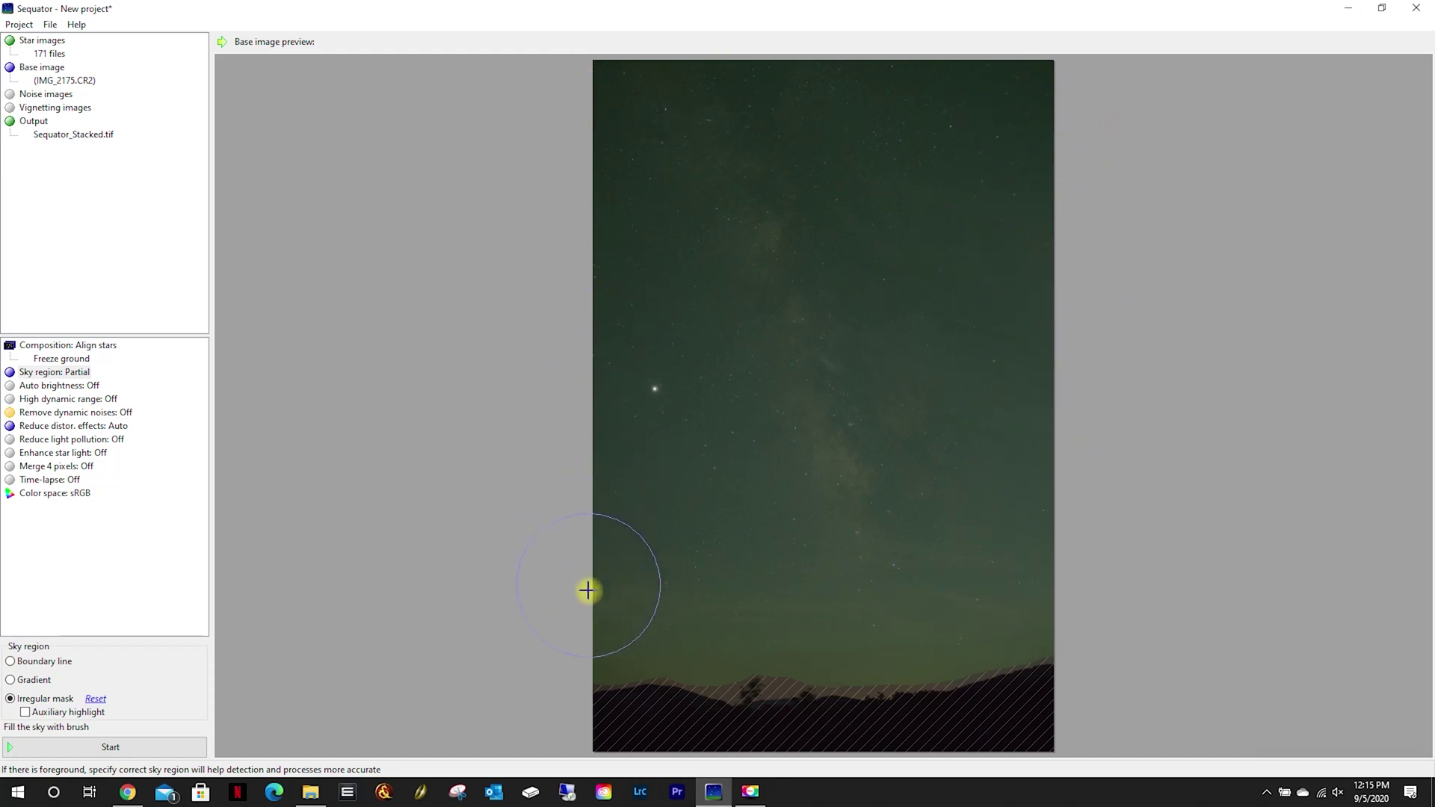
Step: Try the boundary line sky region, return to the irregular mask, and preview the auxiliary highlight on and off
click(11, 662)
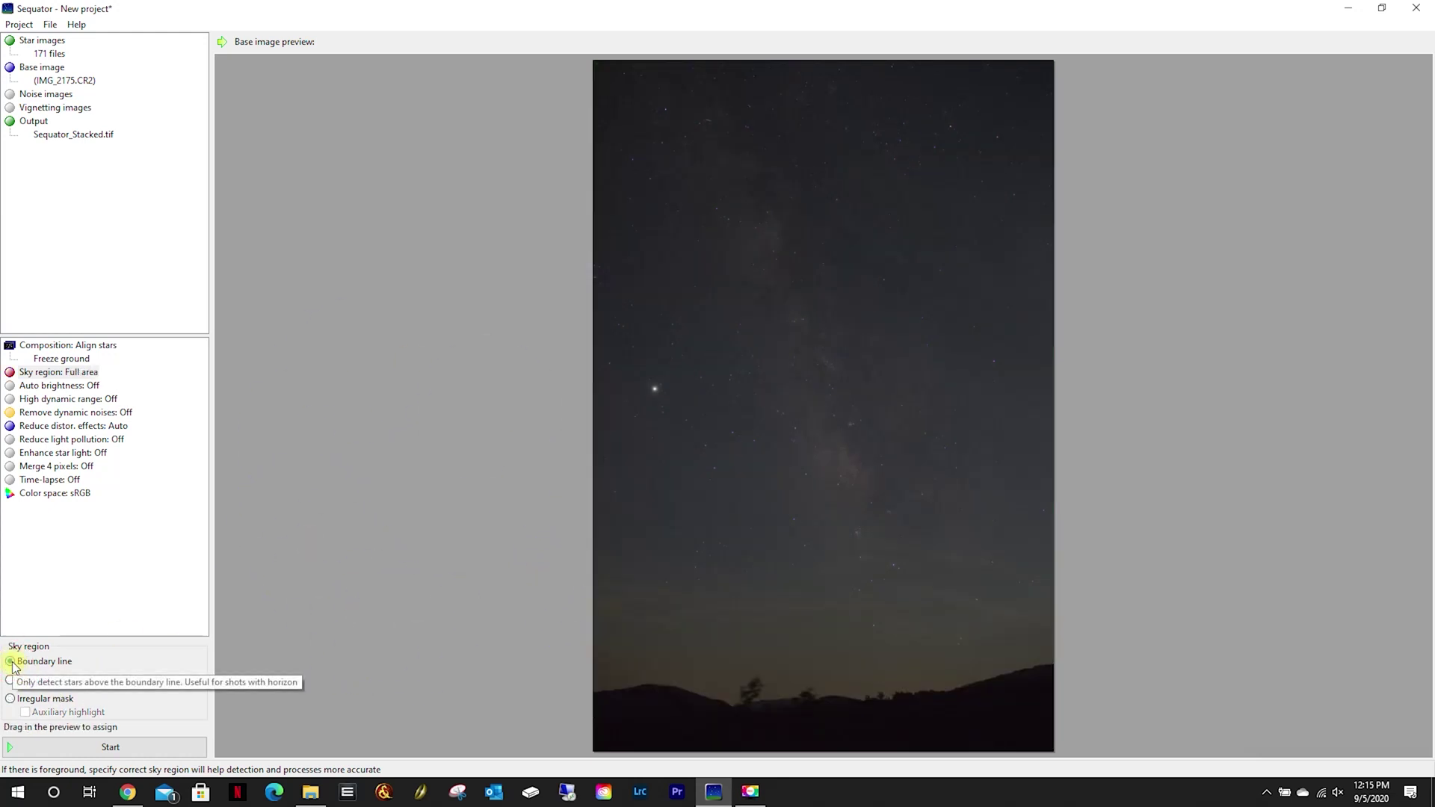
click(10, 700)
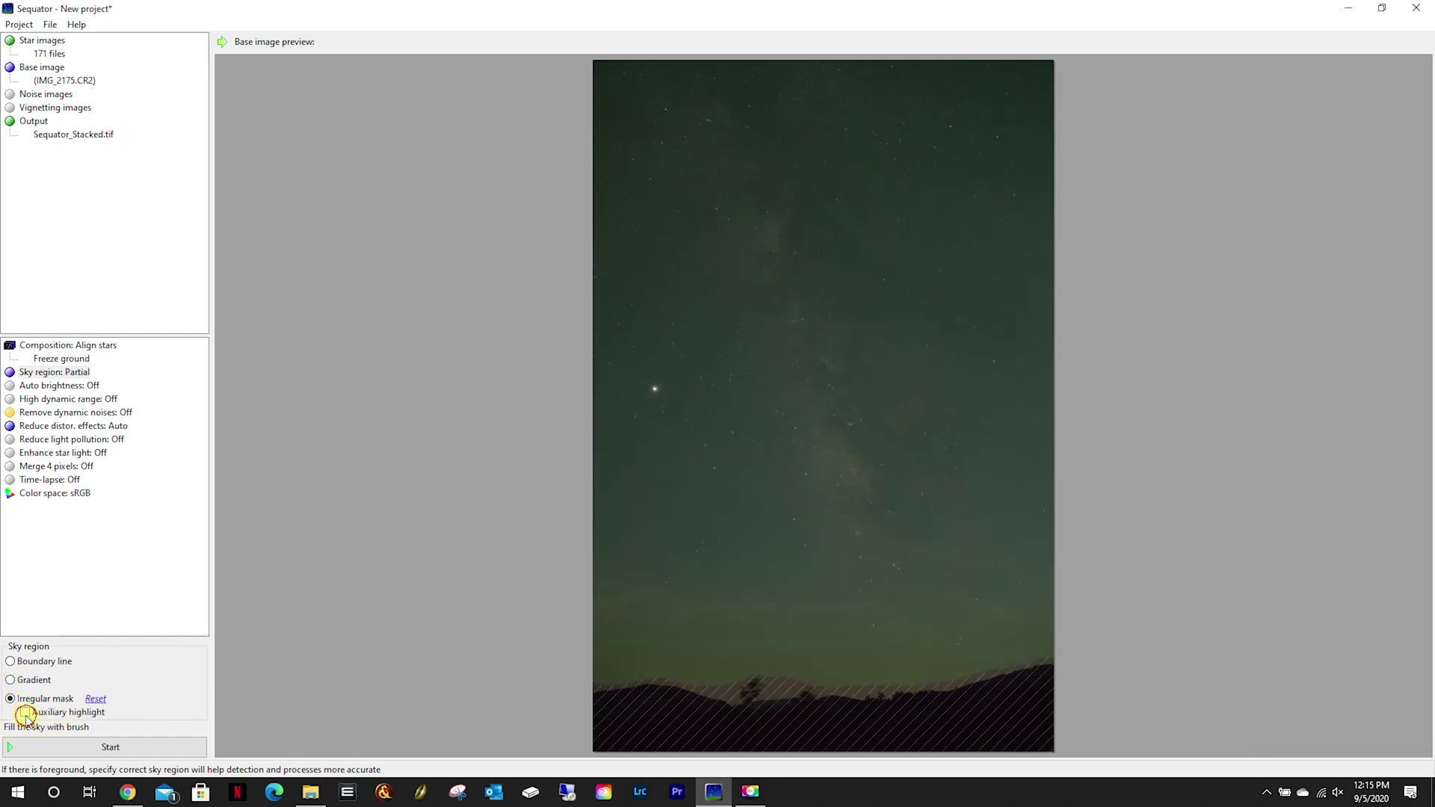
click(25, 713)
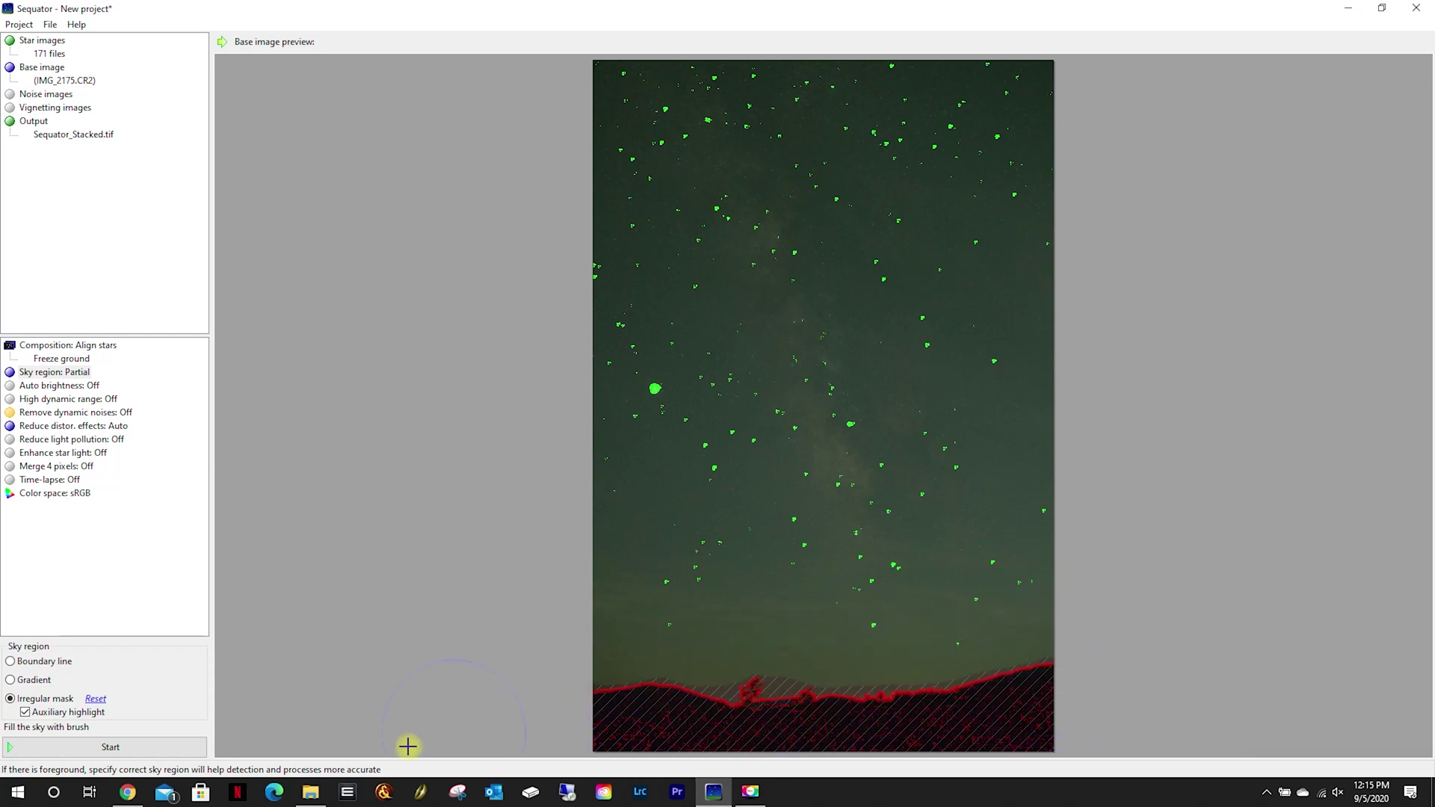
click(25, 712)
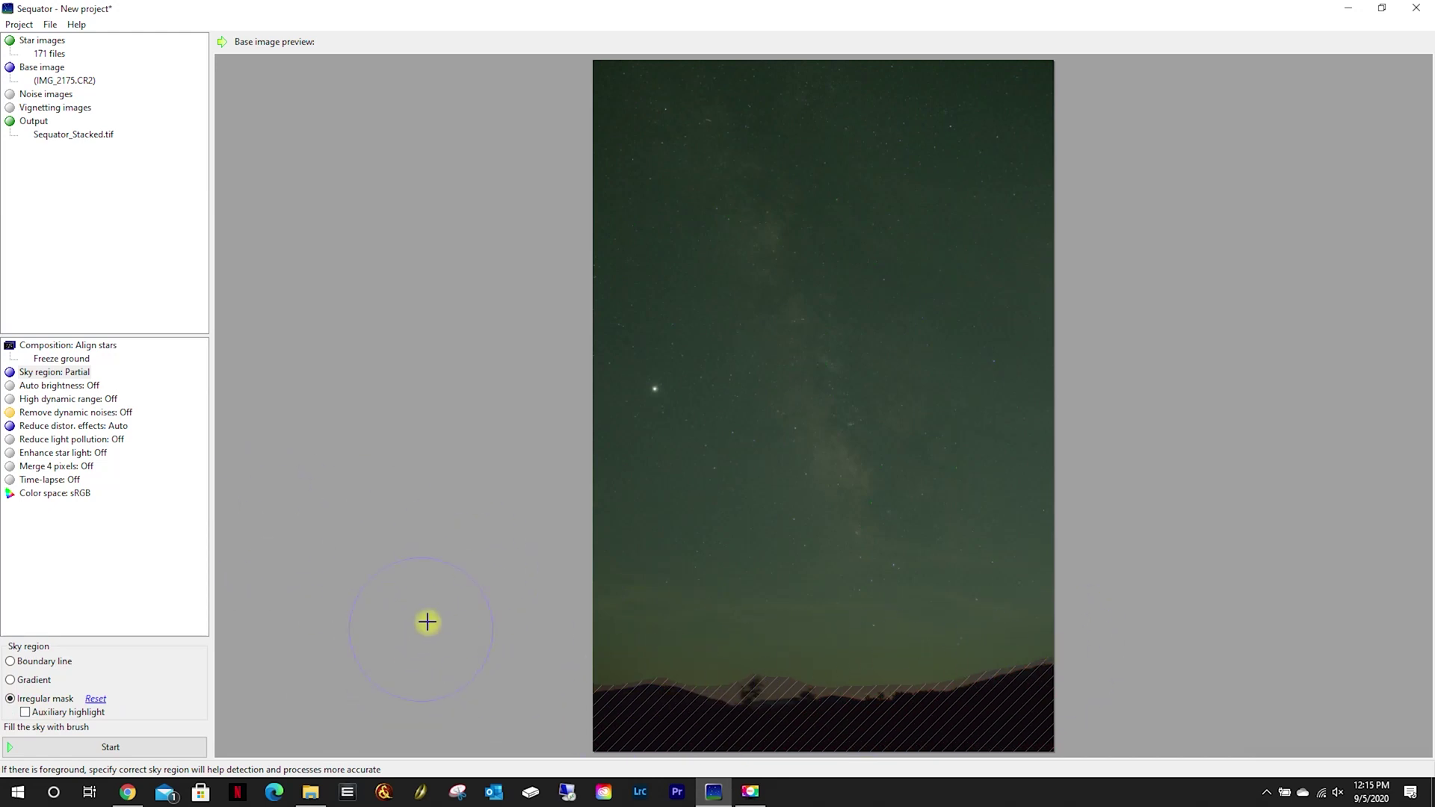
Step: Turn on Auto brightness and High dynamic range for the stacked result
click(62, 386)
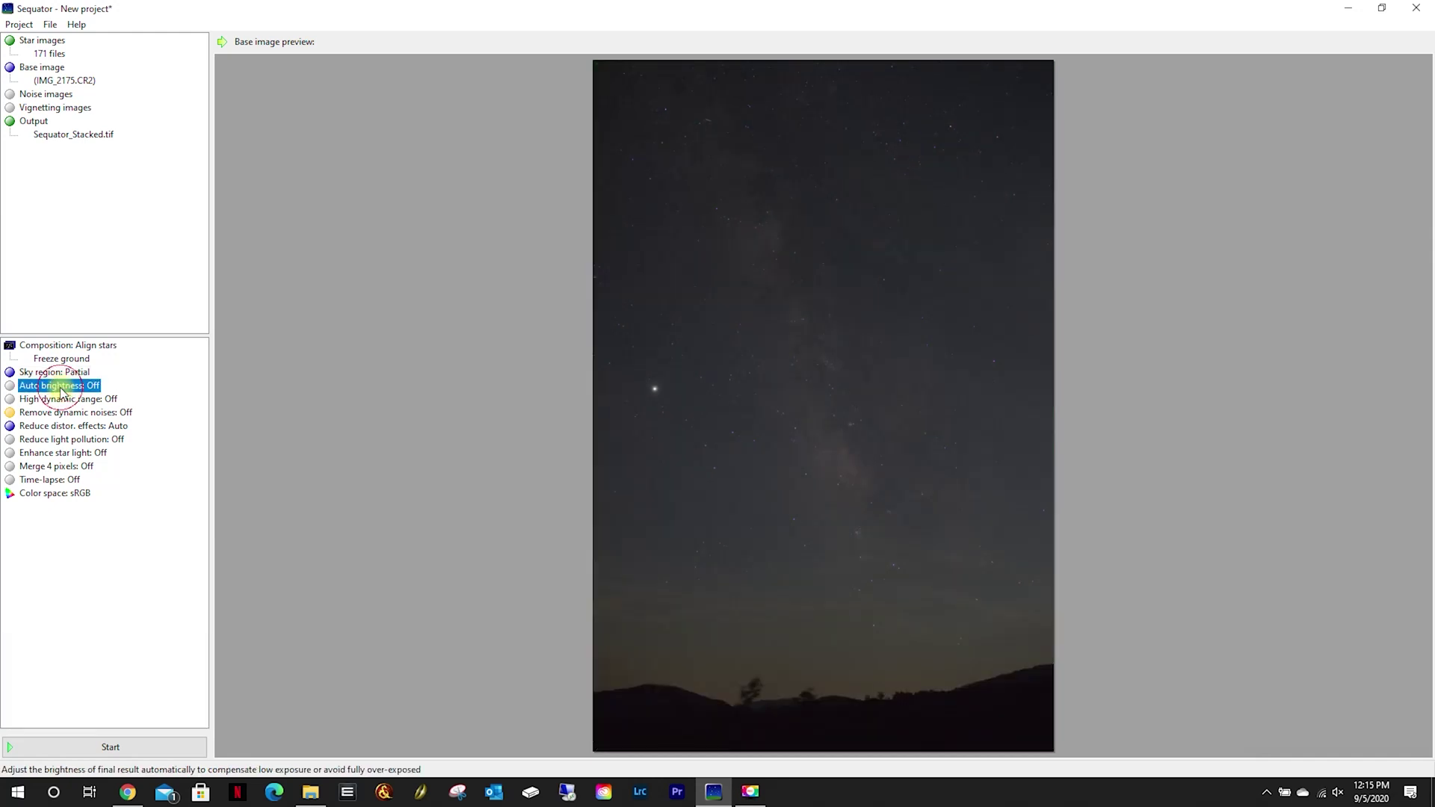
click(11, 386)
click(11, 387)
click(59, 401)
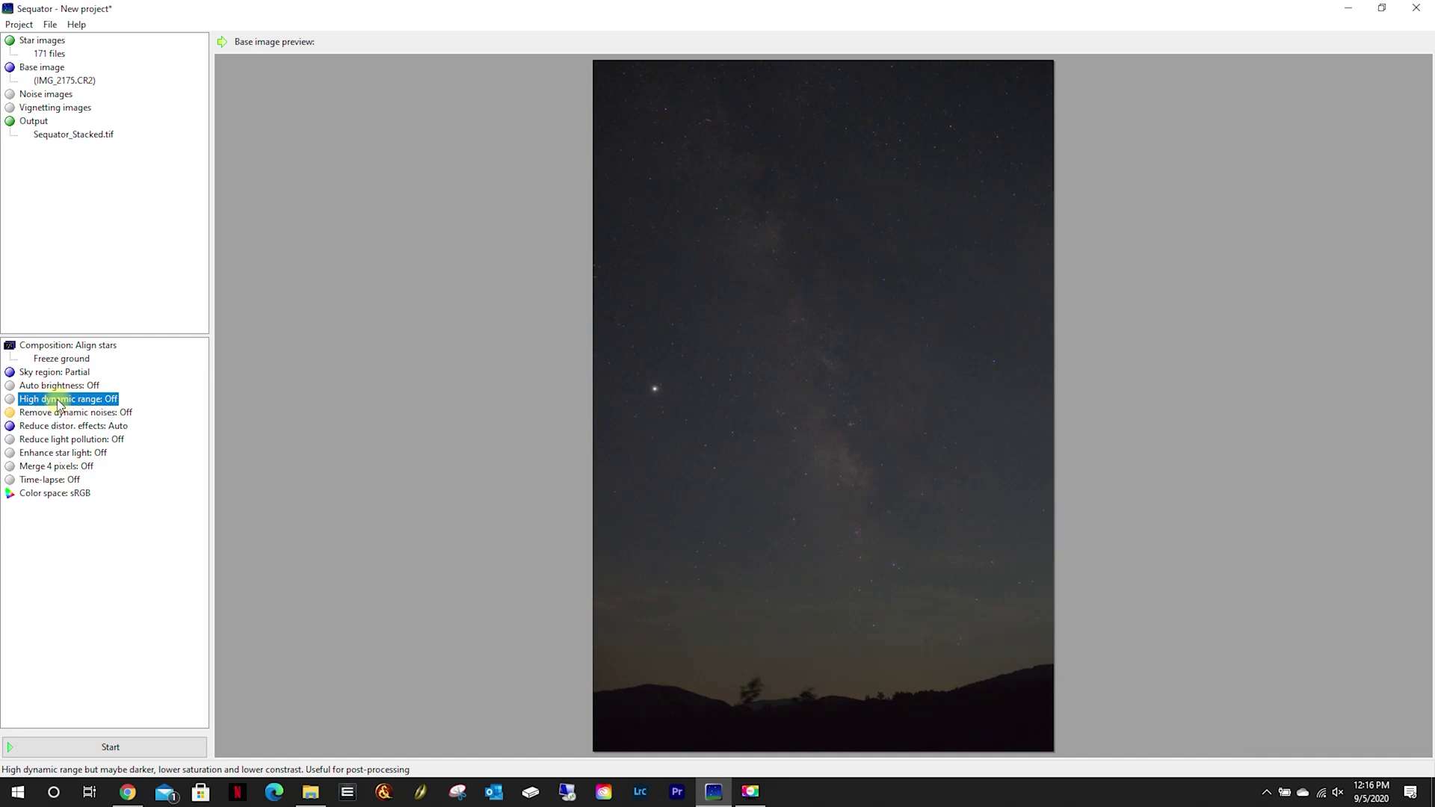
click(79, 400)
click(72, 387)
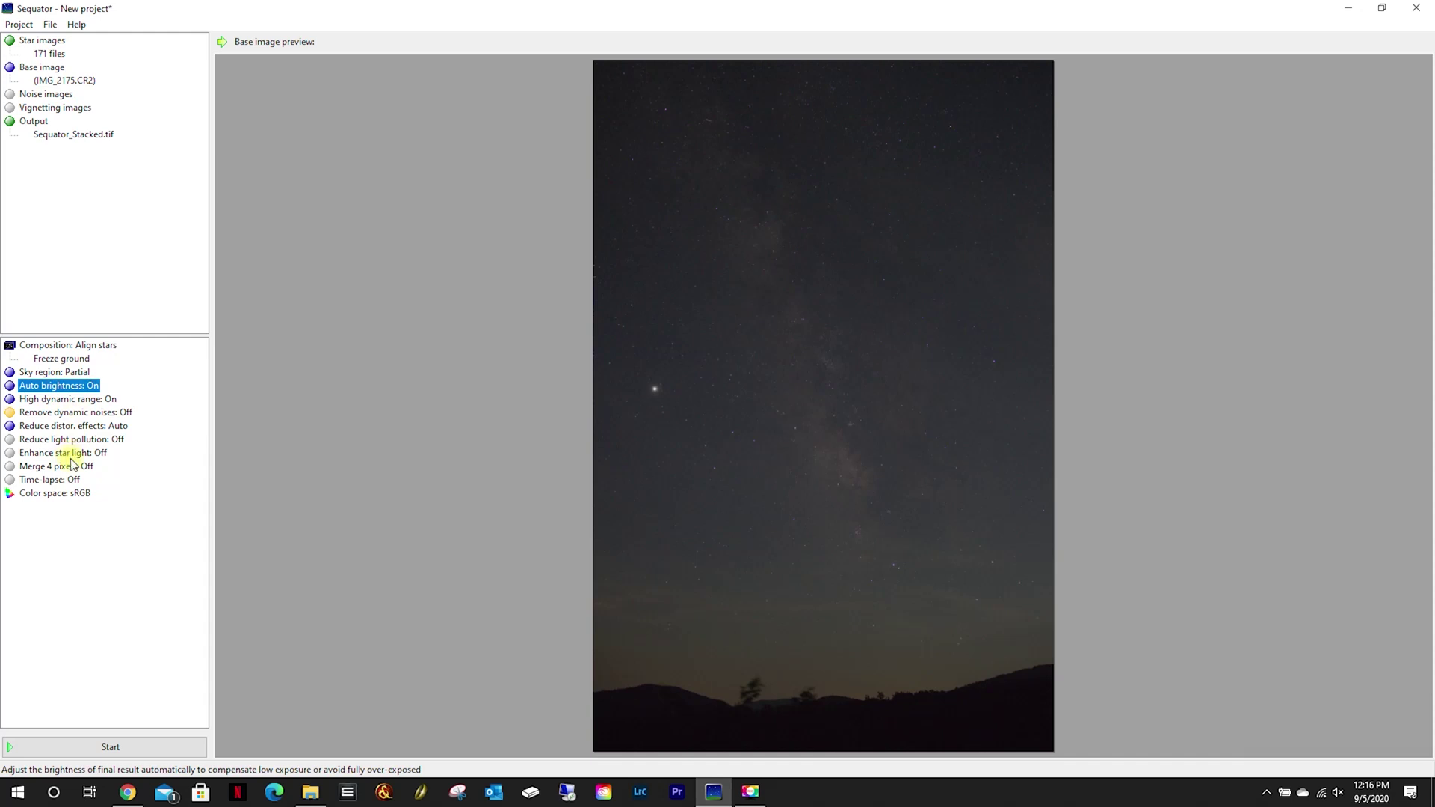
Step: Turn on Remove dynamic noises and turn off Auto brightness, keeping High dynamic range on
click(71, 416)
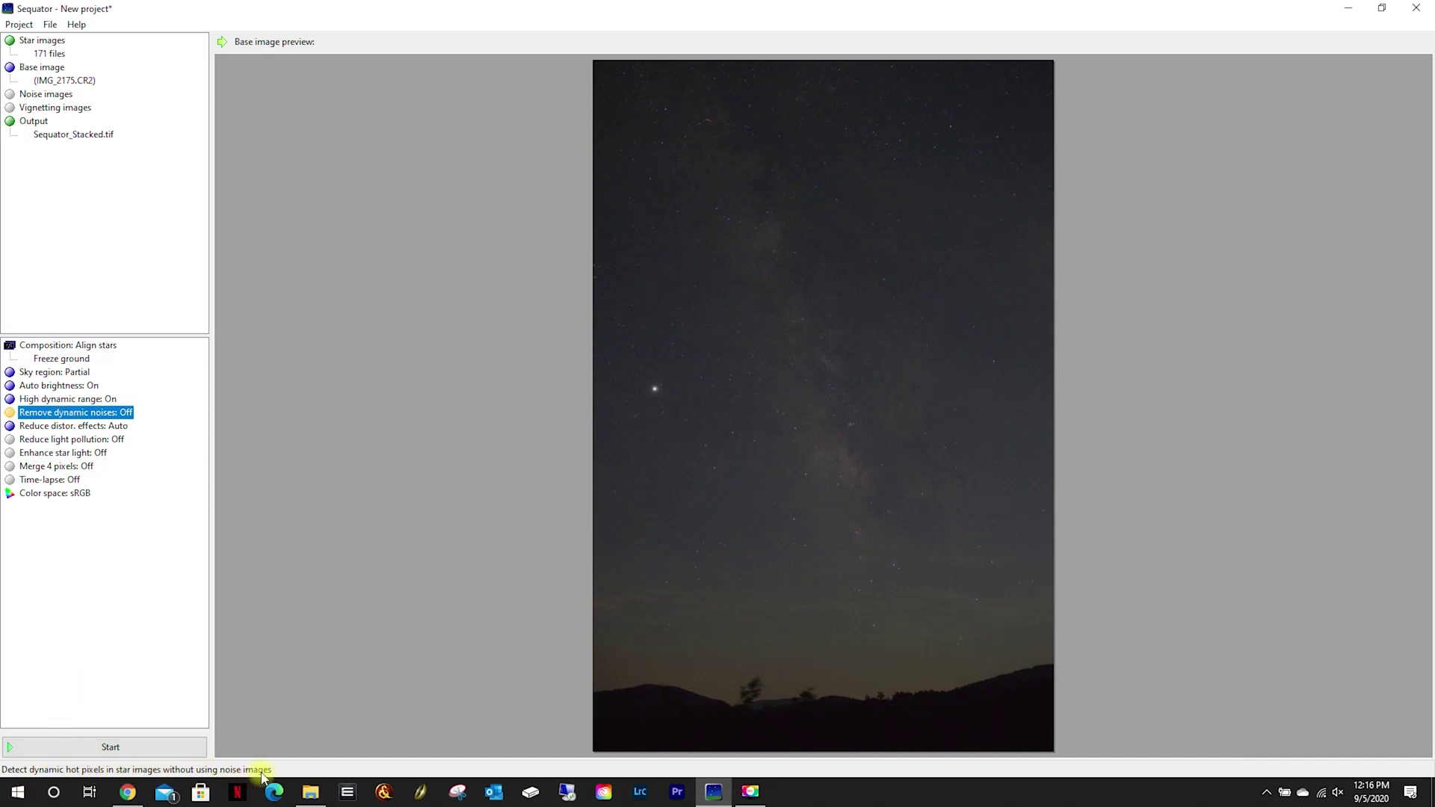
click(80, 419)
click(75, 399)
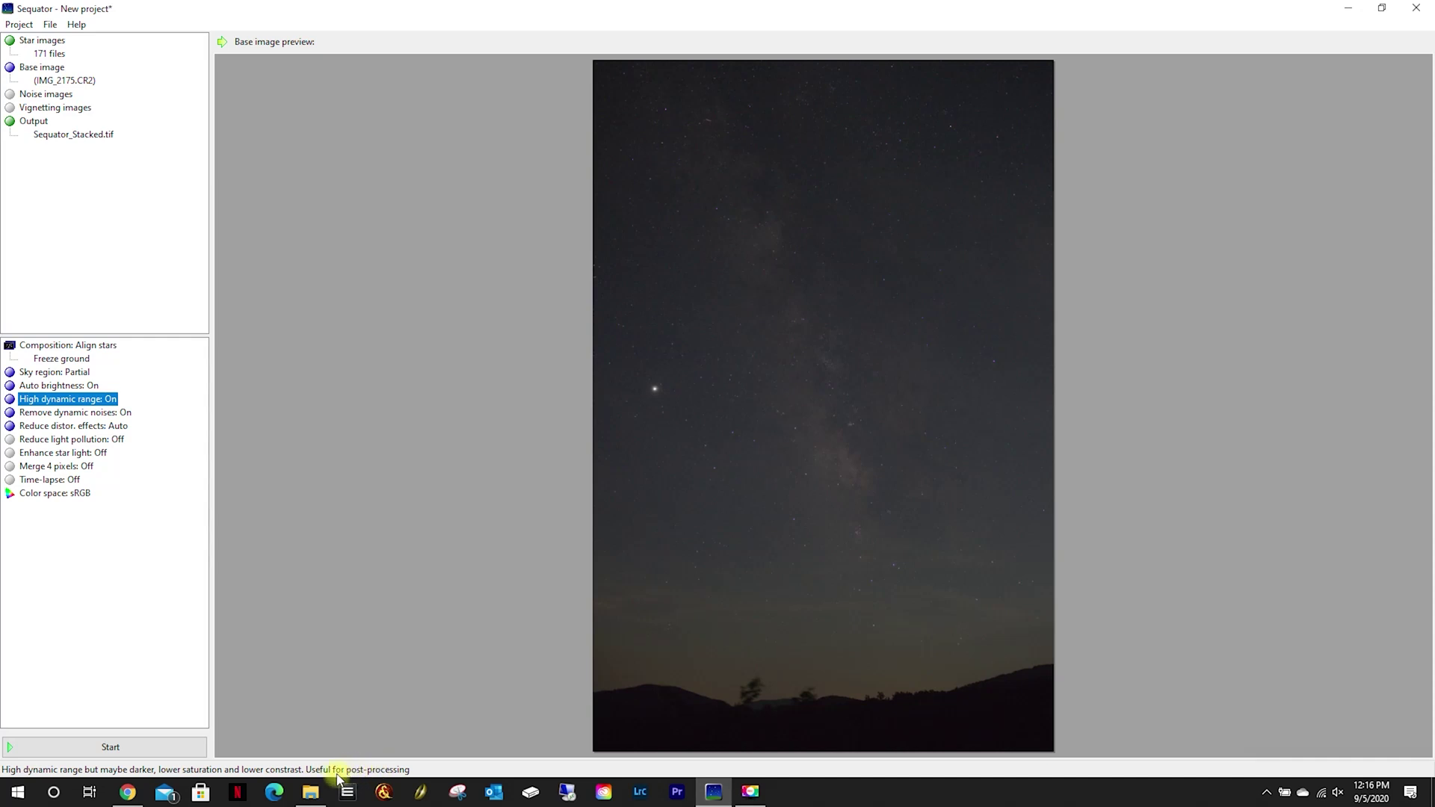
click(60, 385)
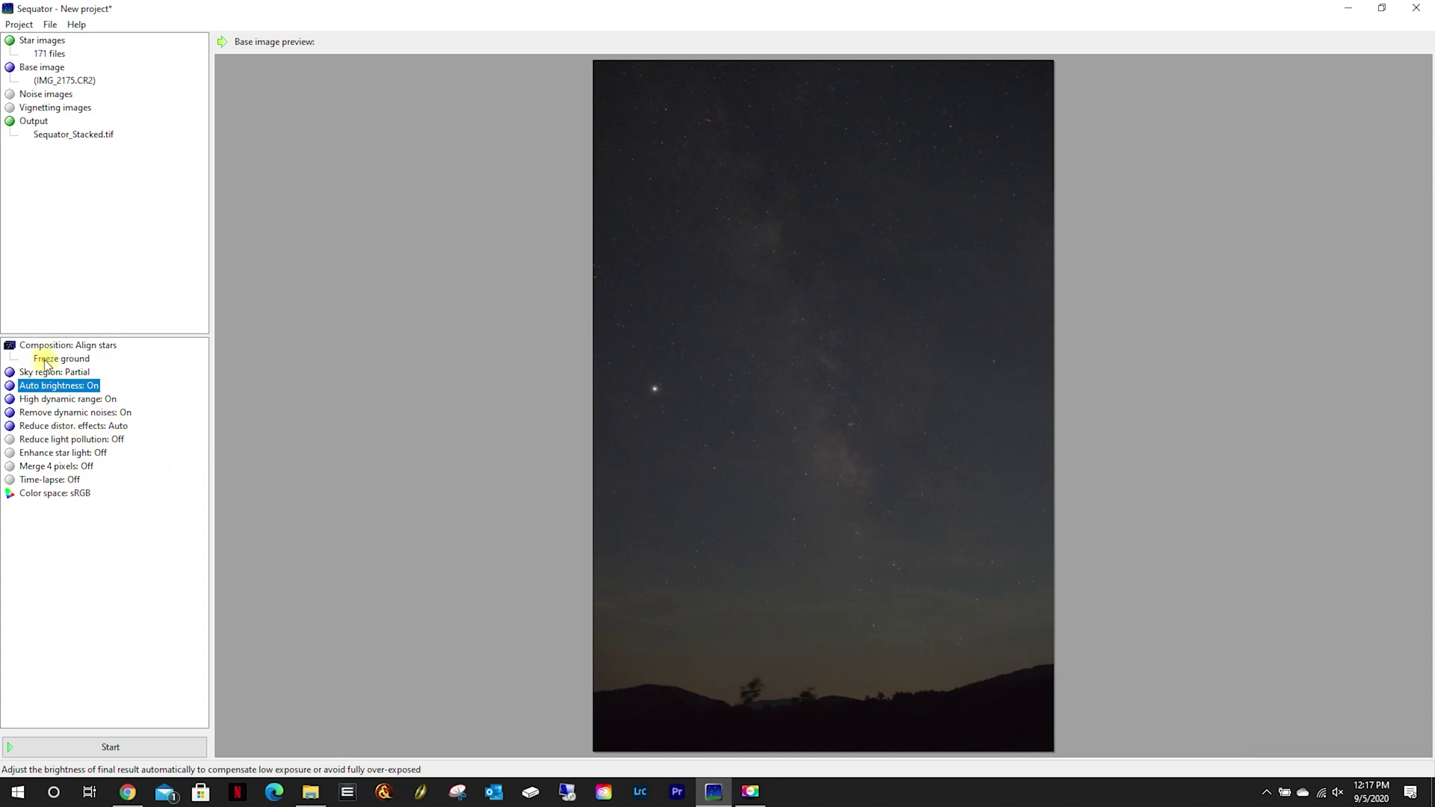
click(49, 385)
click(52, 391)
Step: Turn on Reduce light pollution in Uneven mode with the Intelligently-aggressive option enabled
click(82, 441)
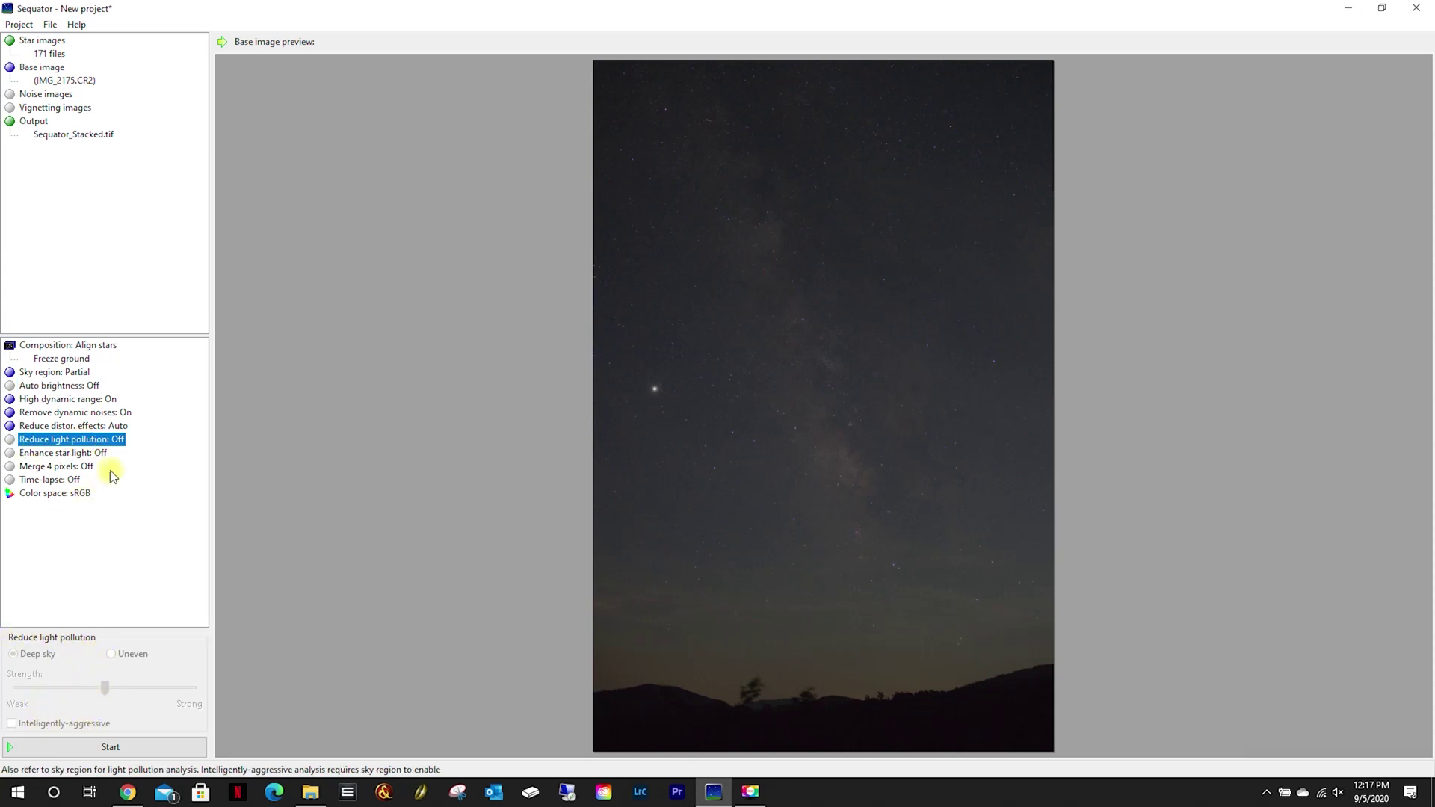
click(78, 443)
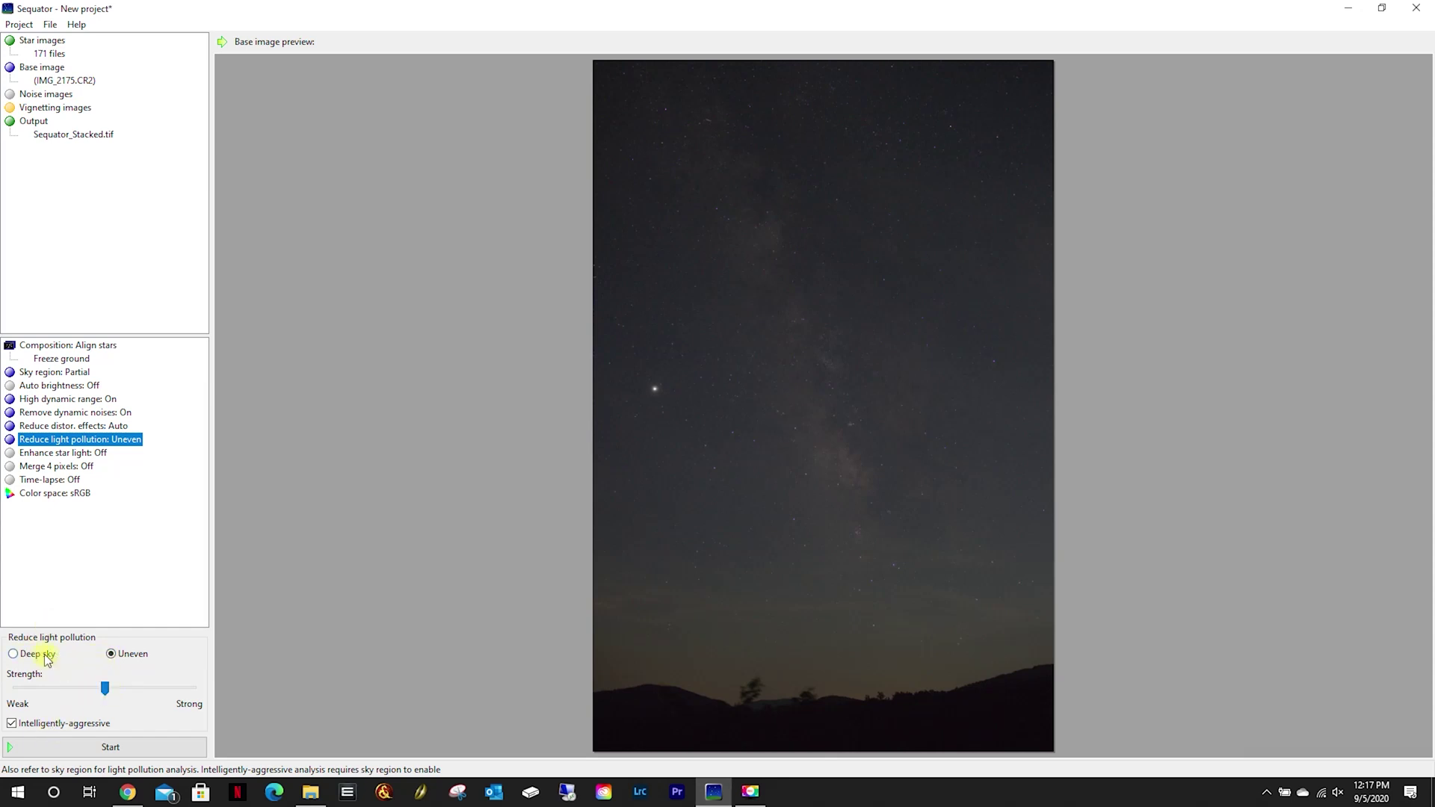
Step: Review the Enhance star light, Merge 4 pixels, Time-lapse and Color space settings without changing them, and run the stacking to completion
click(64, 454)
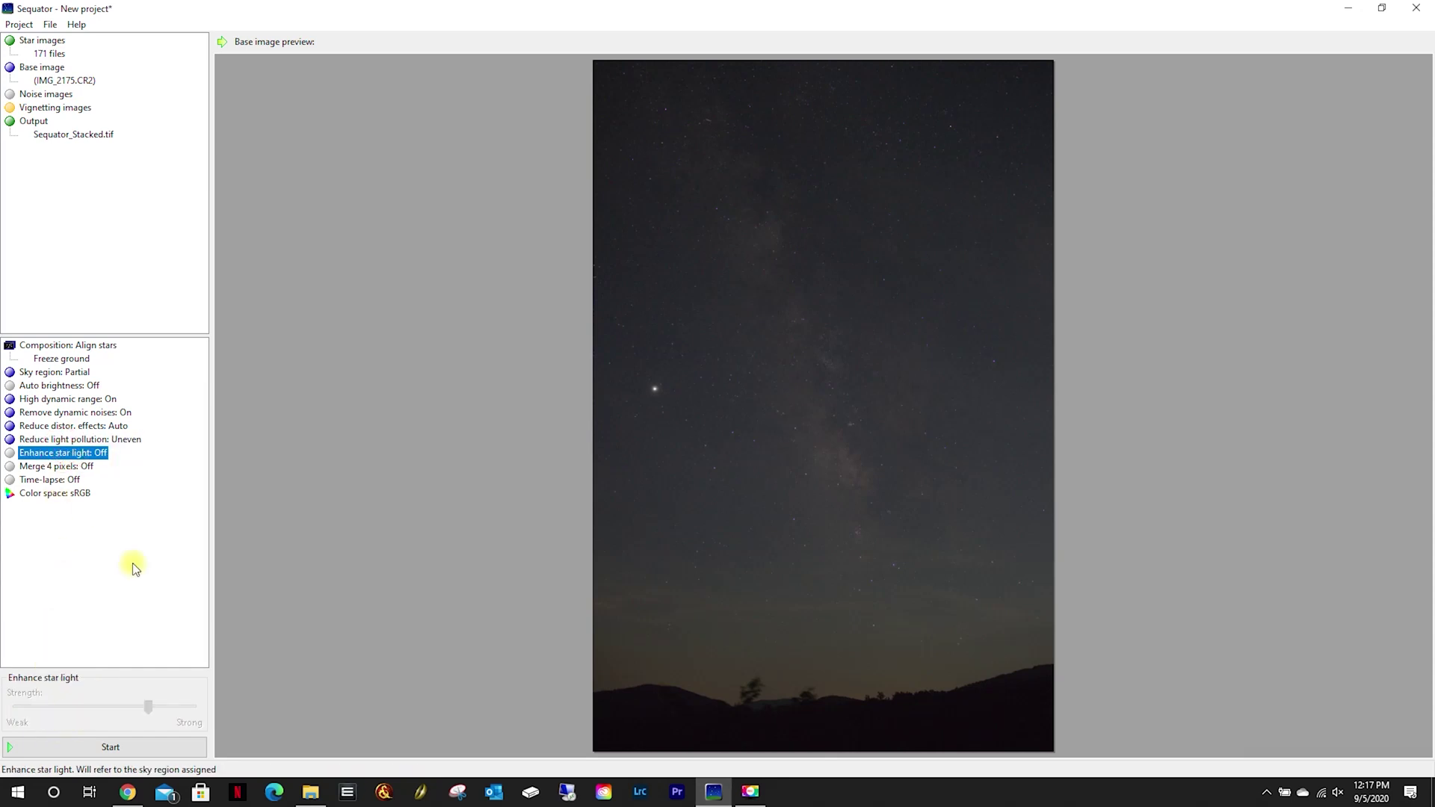
click(49, 467)
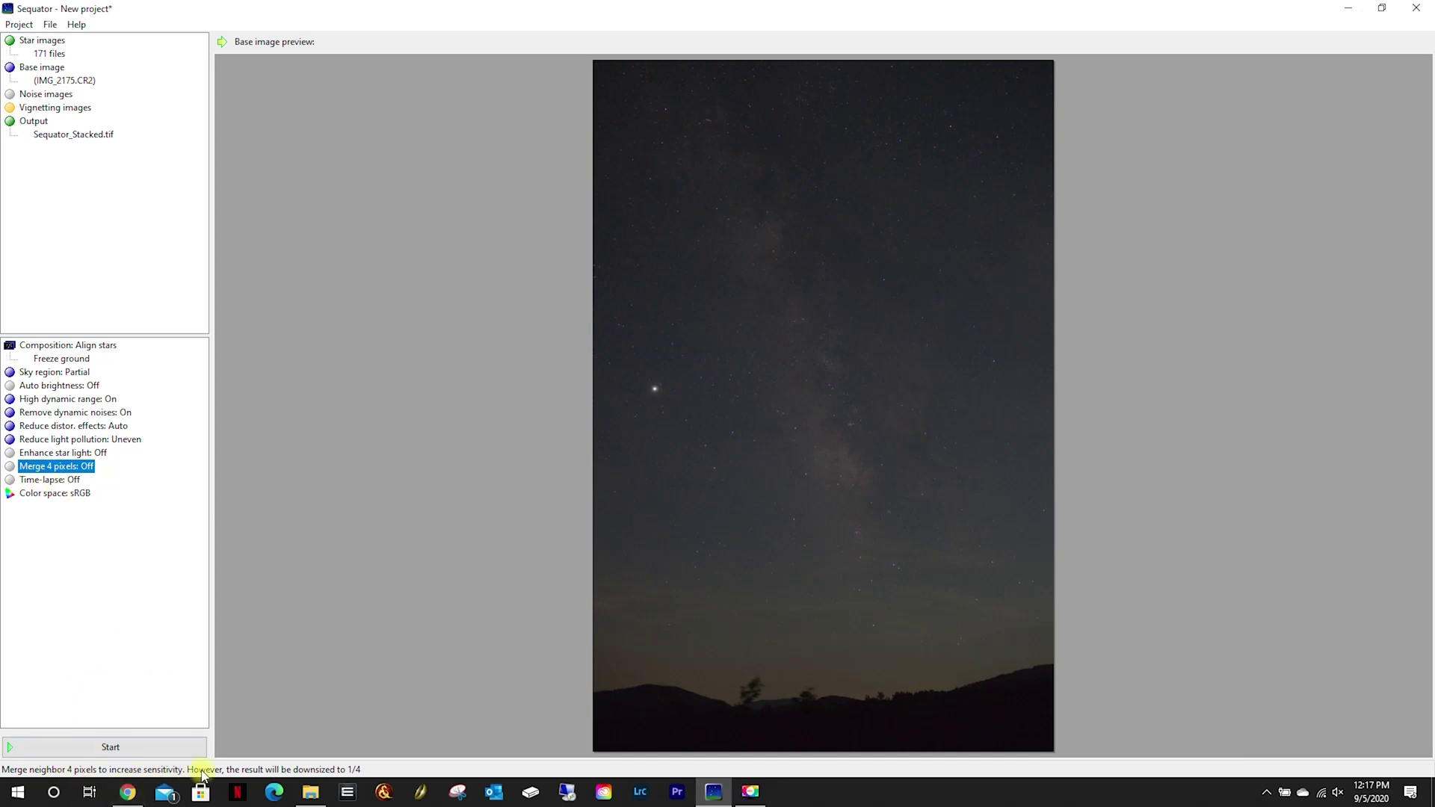
click(49, 482)
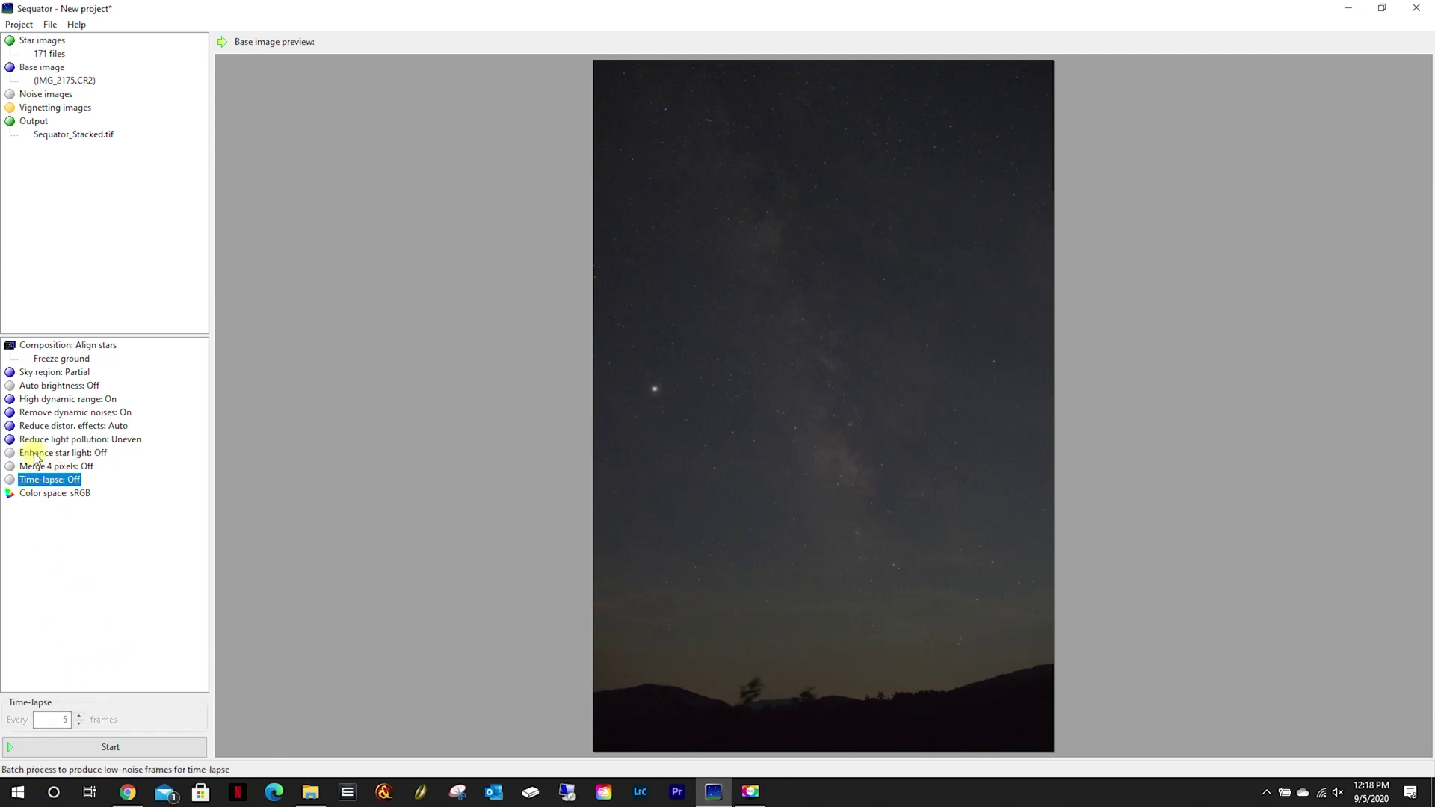
click(42, 495)
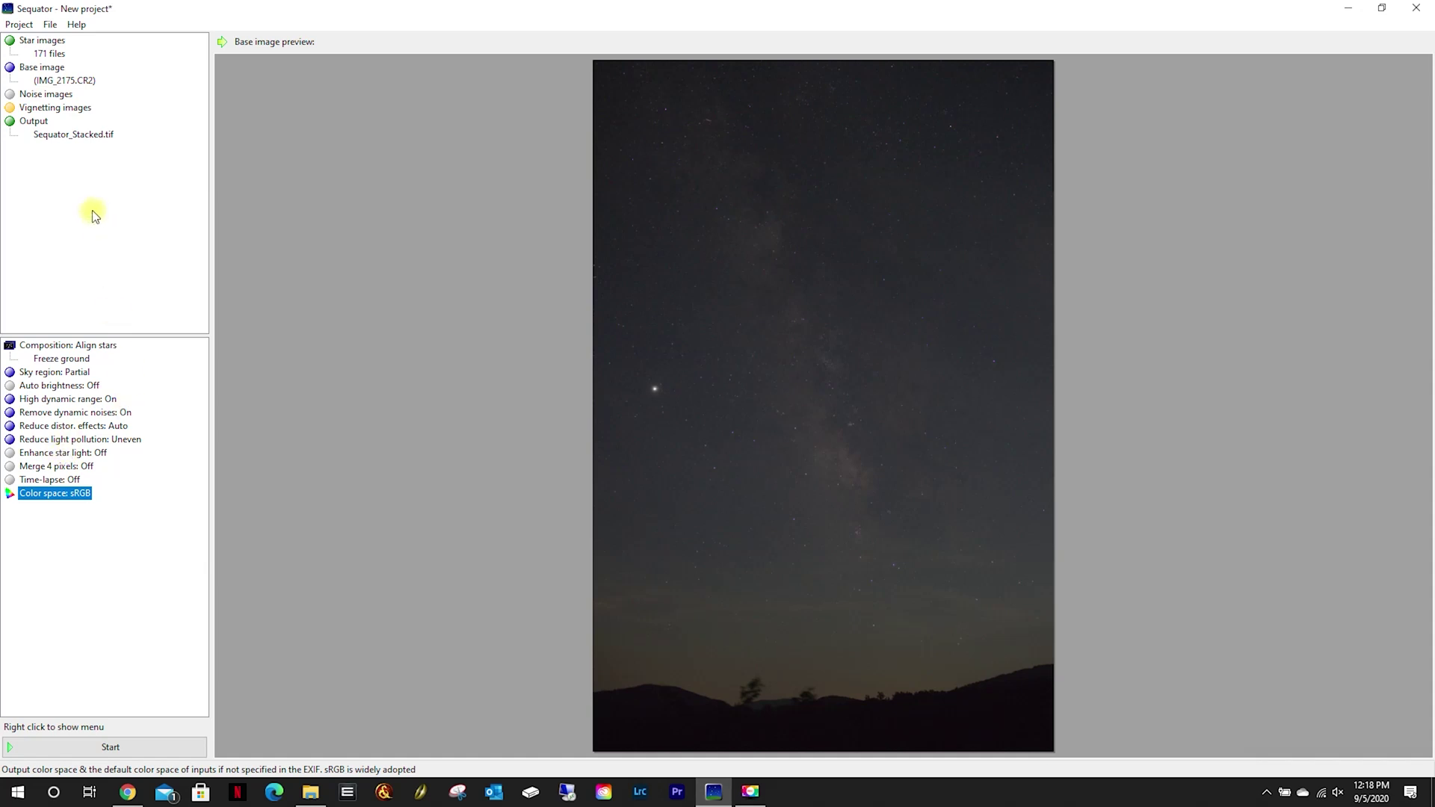
click(109, 747)
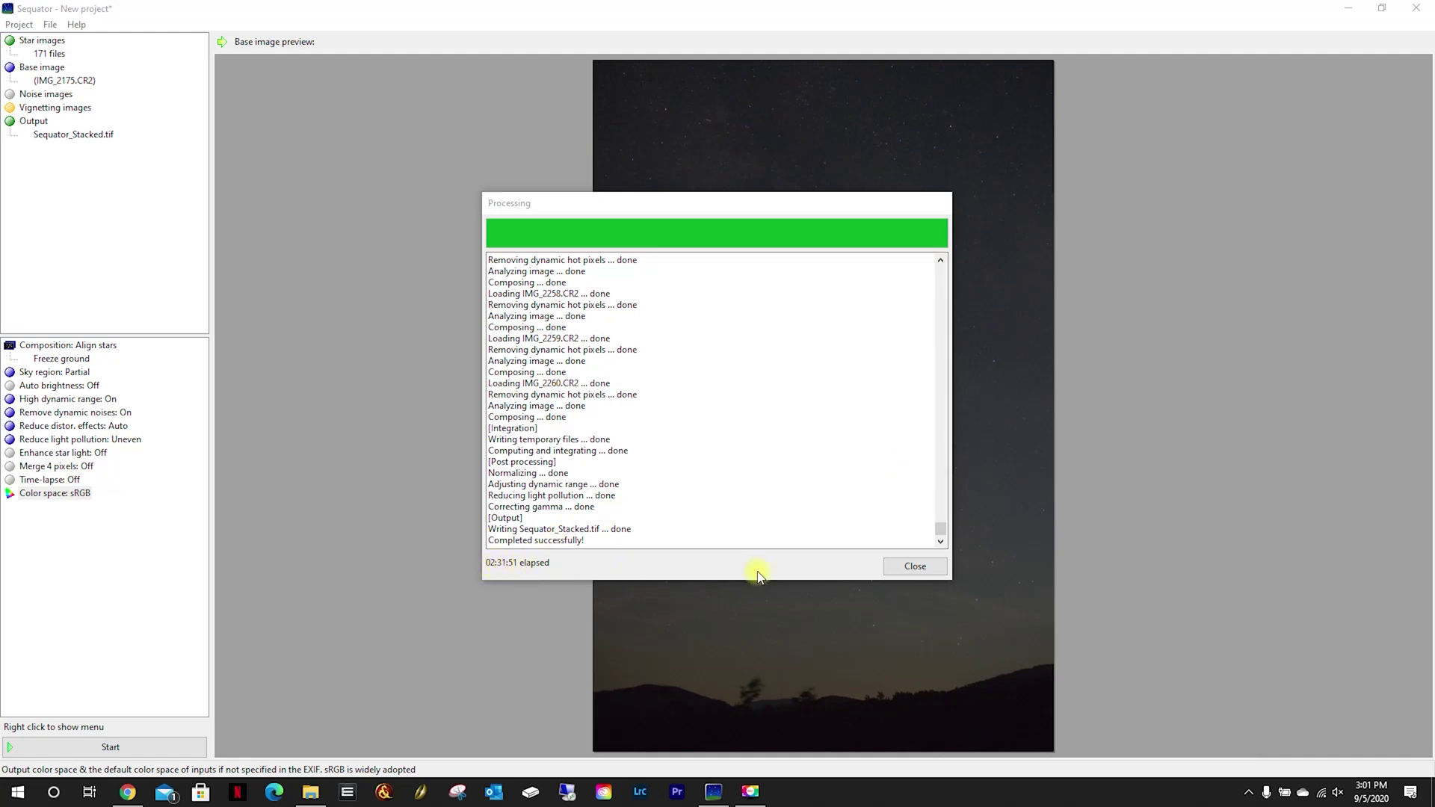
click(915, 566)
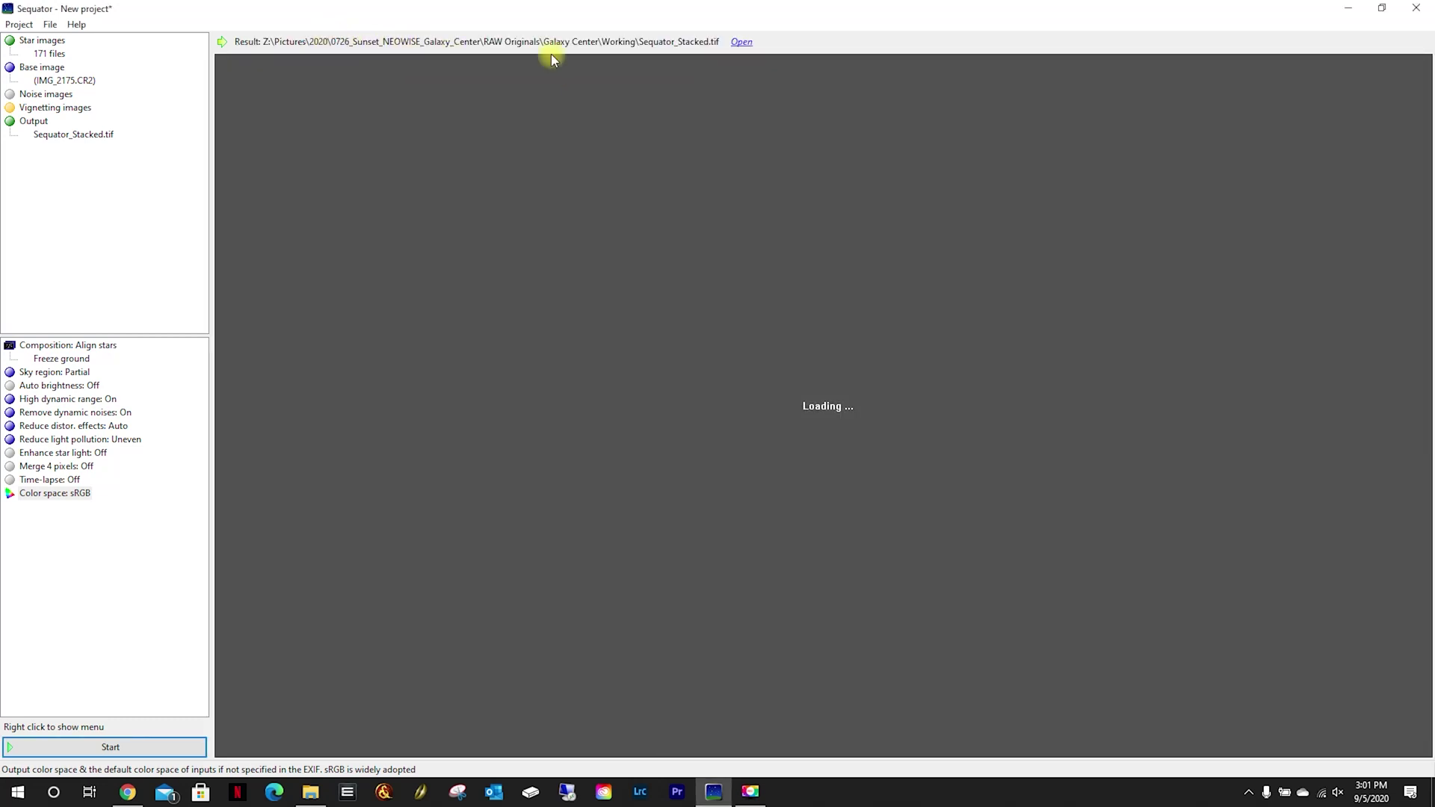
Step: View the stacked result in the photo viewer, close it, and locate the Sequator_Stacked file in the Working folder
click(742, 43)
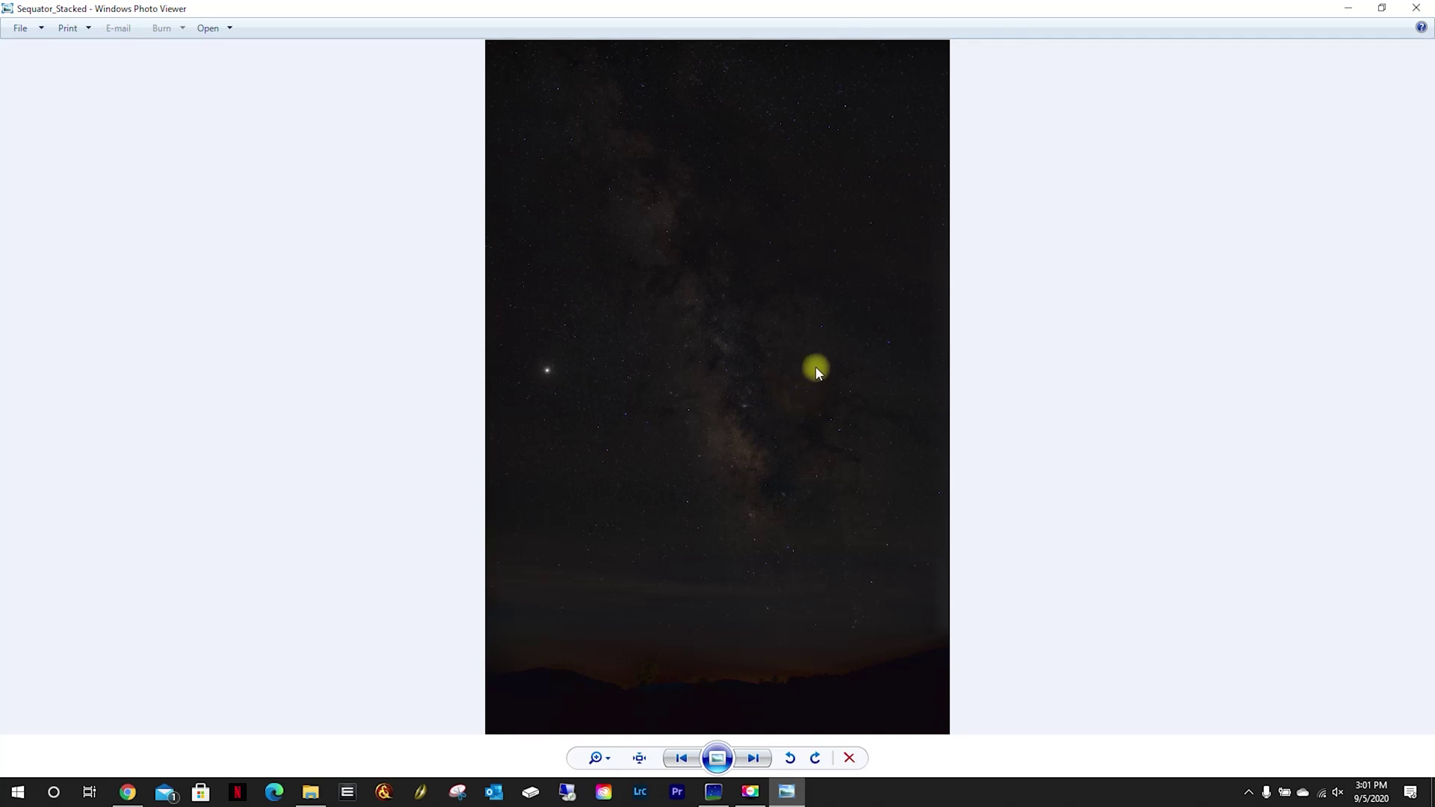
click(1413, 10)
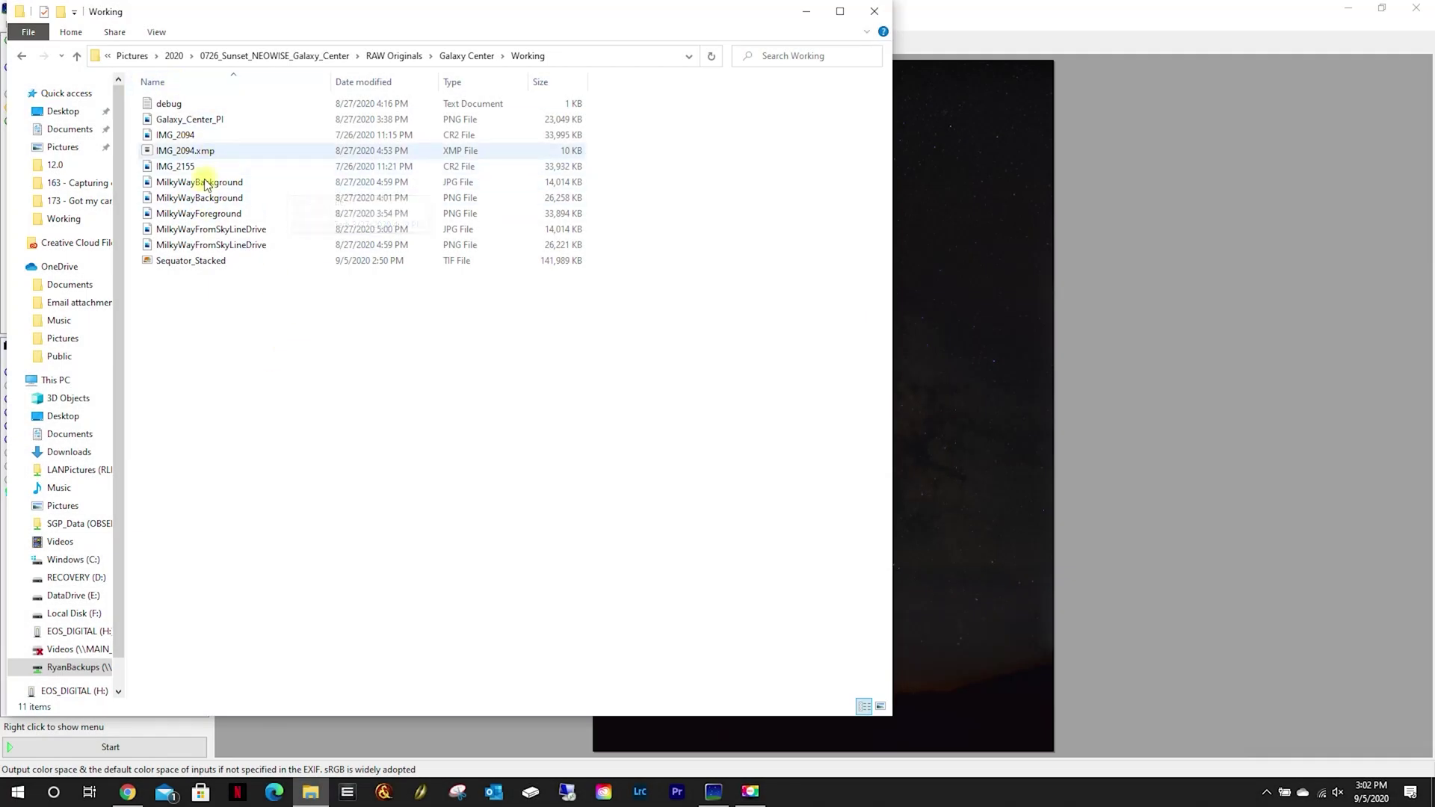
click(195, 265)
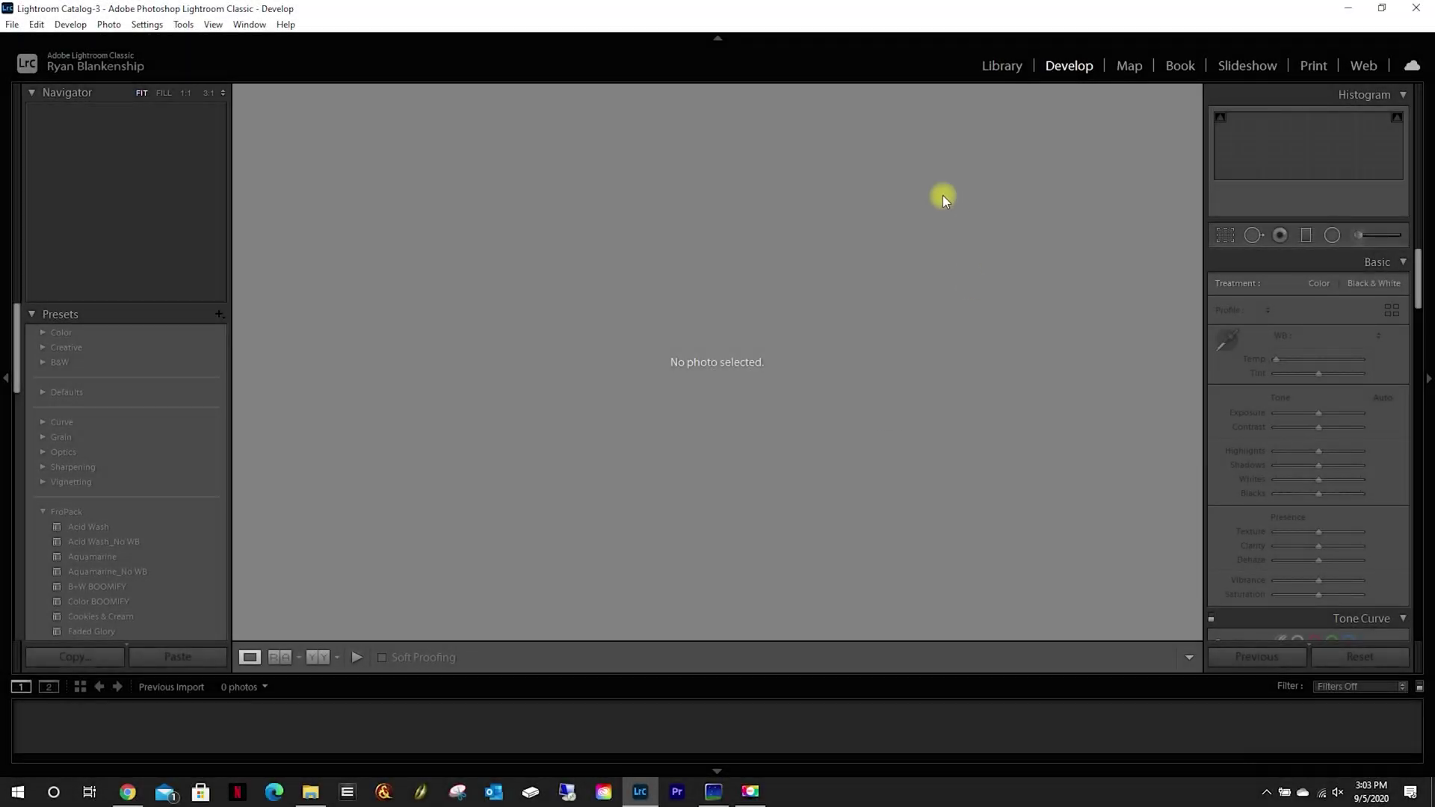
Step: In Lightroom Classic's Library, start an import from the Working folder under Pictures, 2020, 0726_Sunset_NEOWISE_Galaxy_Center, RAW Originals, Galaxy Center on drive Z
click(1003, 66)
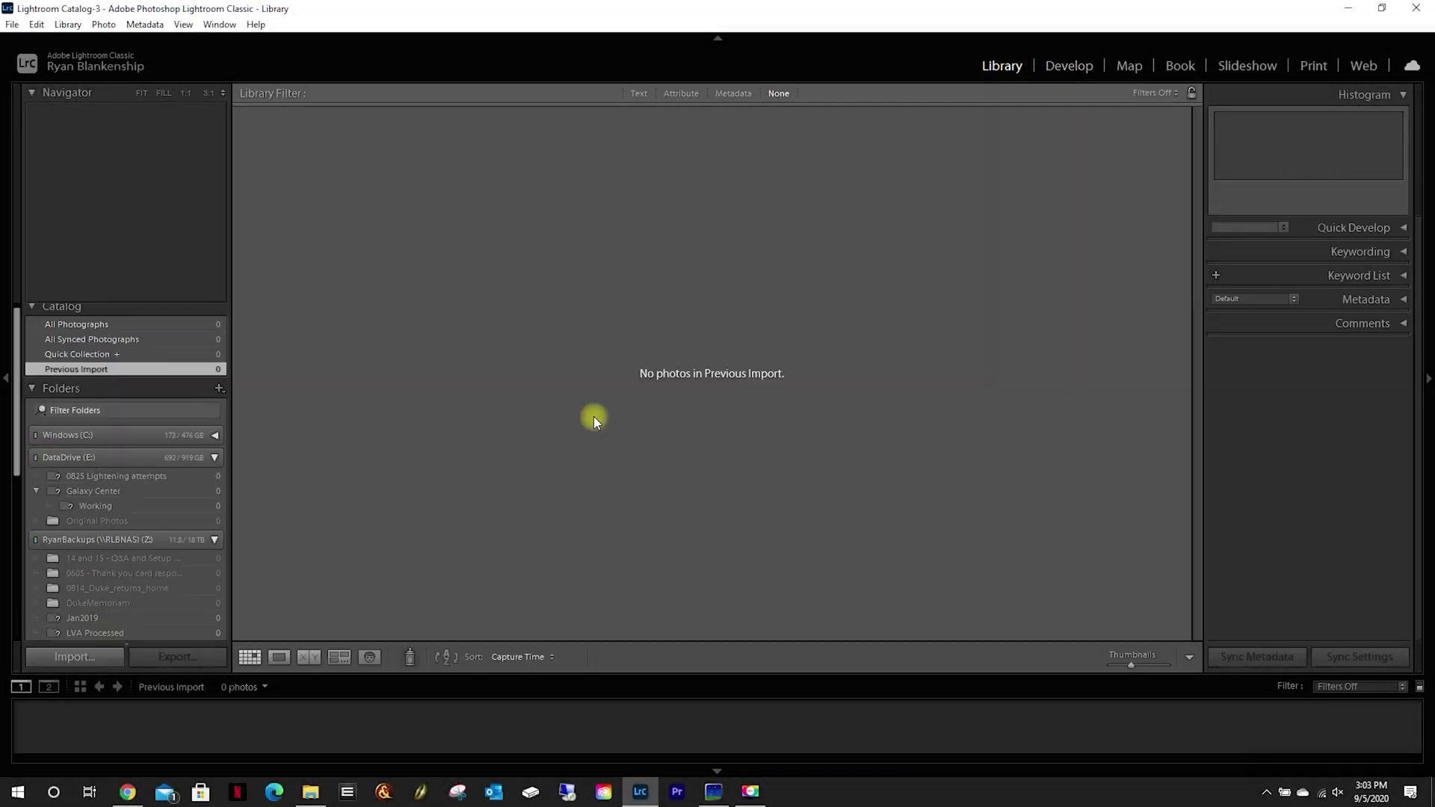
click(108, 657)
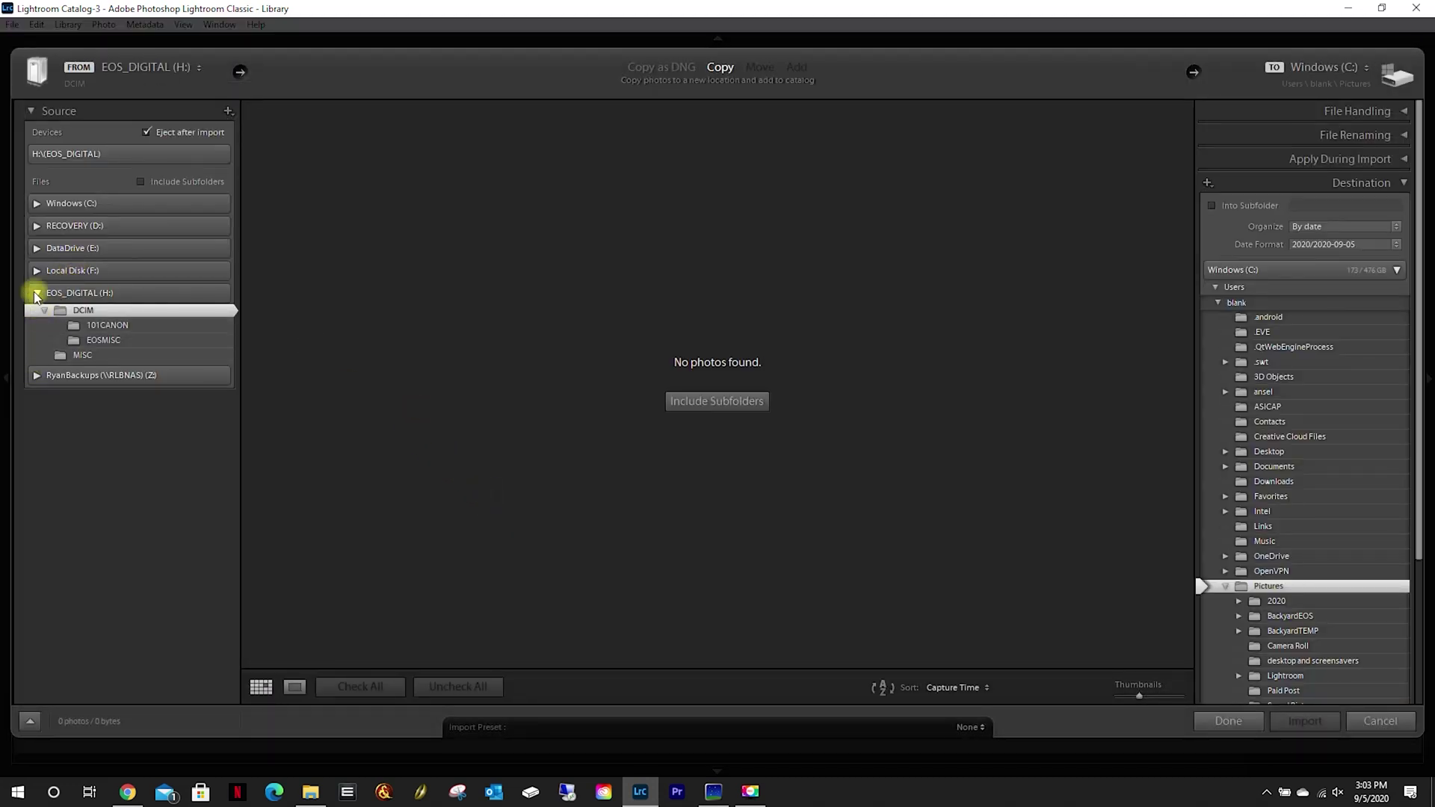
click(34, 375)
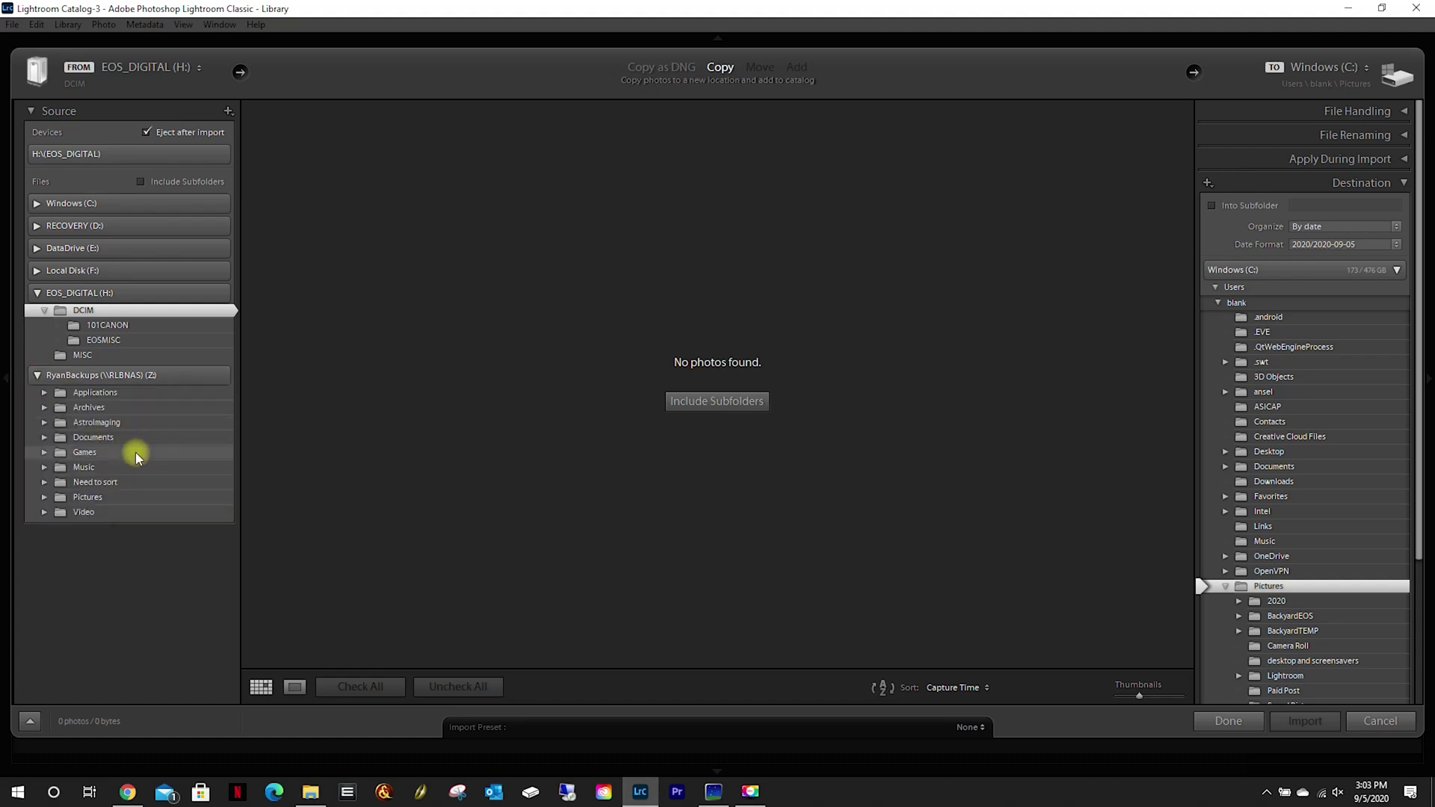
click(45, 497)
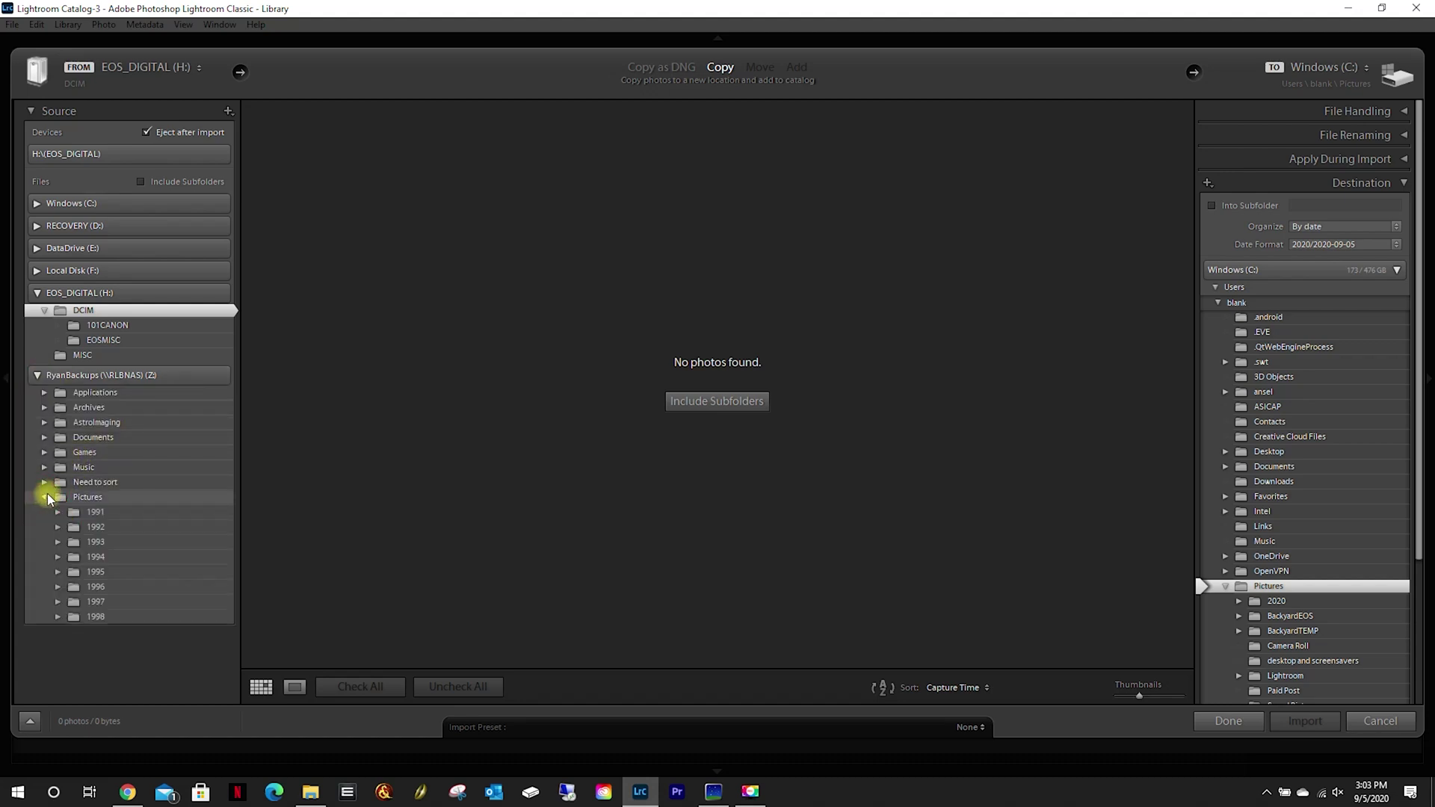
scroll(74, 608, down, 5)
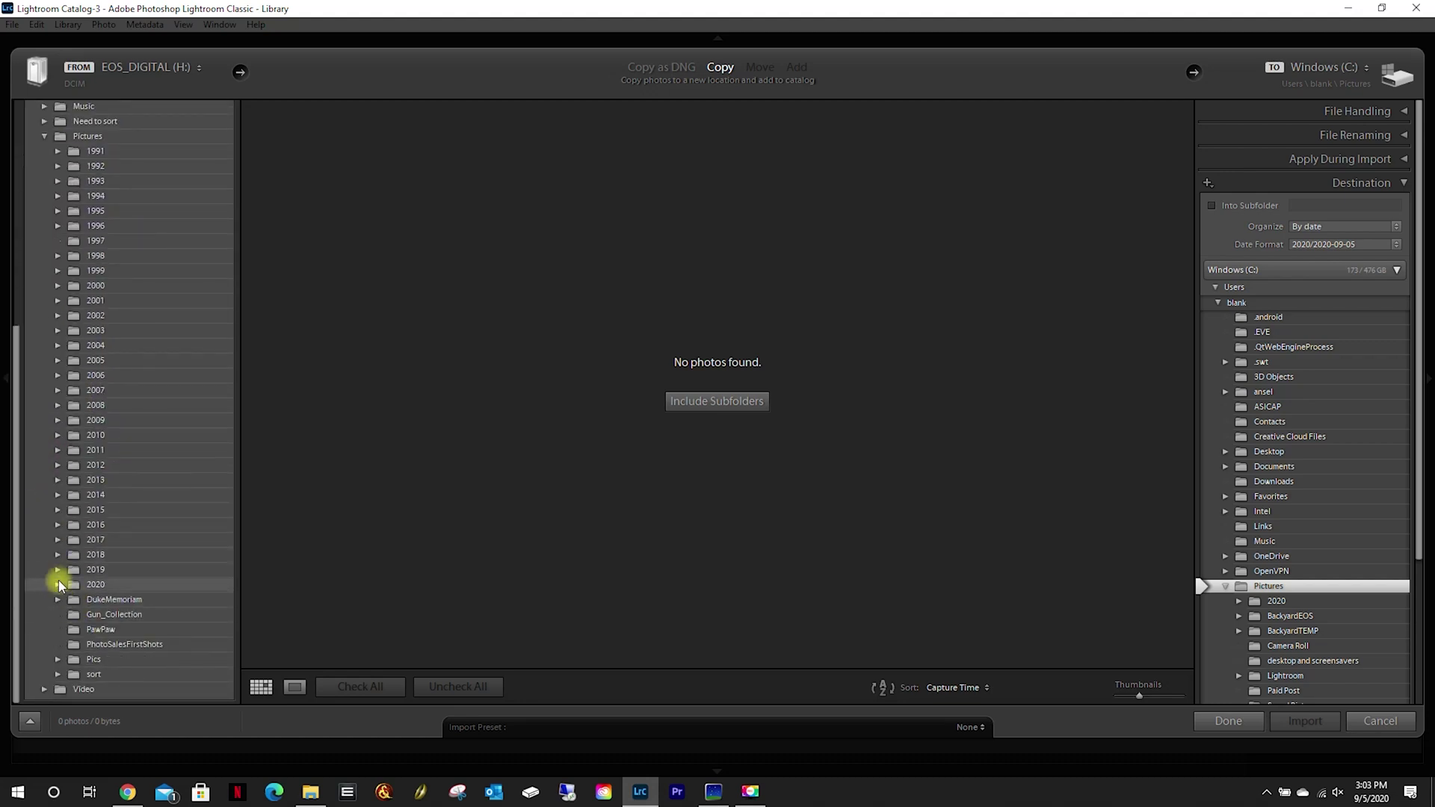
click(58, 584)
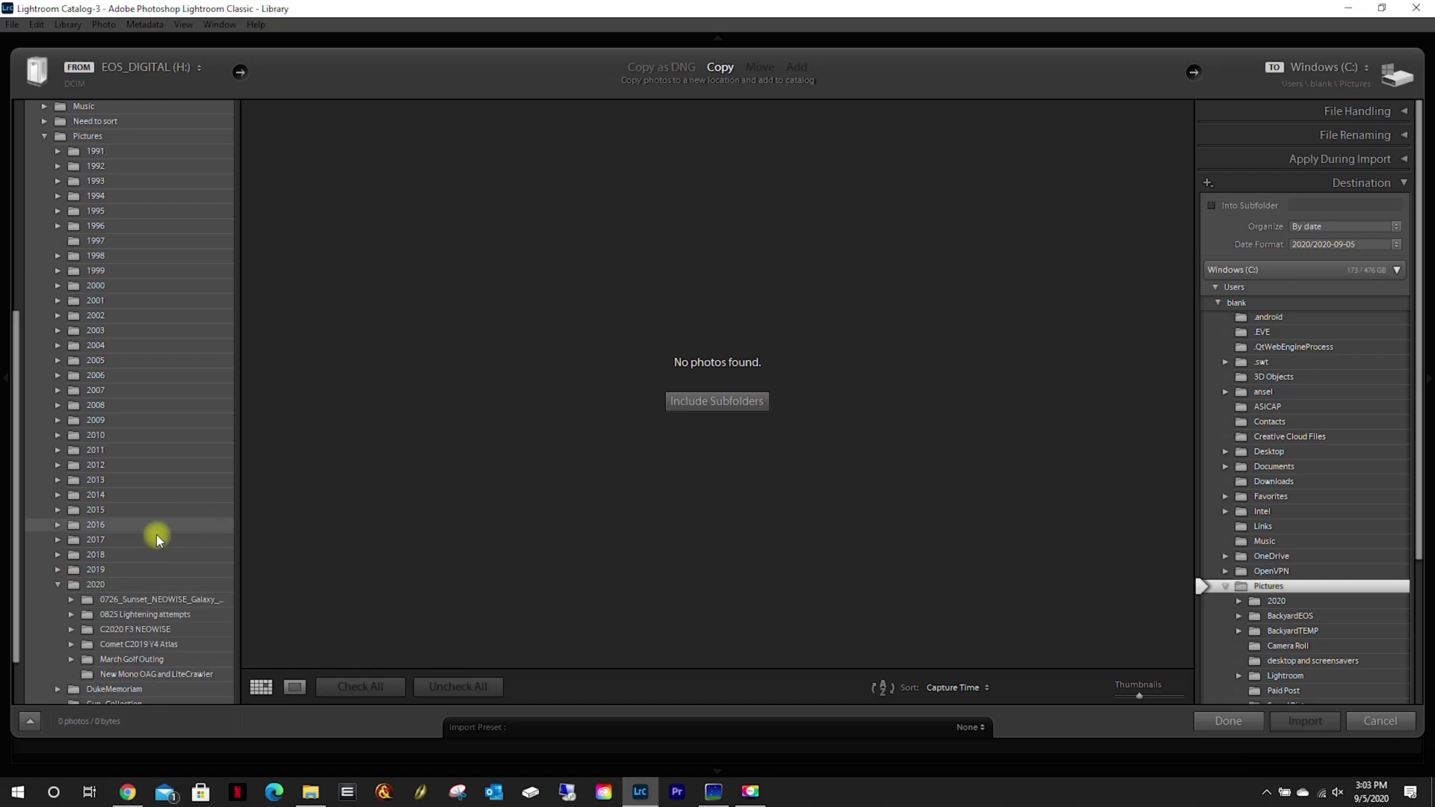
click(72, 599)
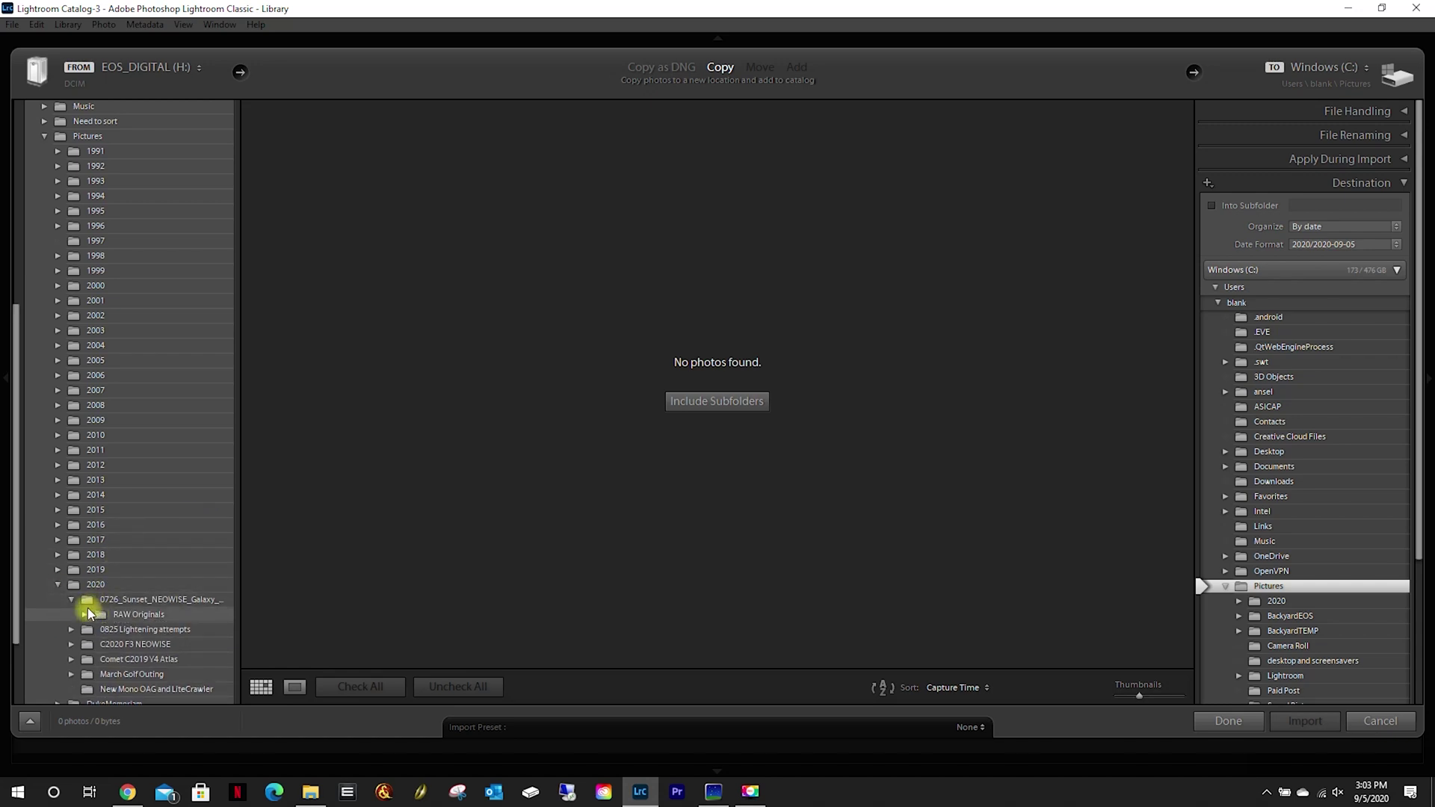
click(88, 615)
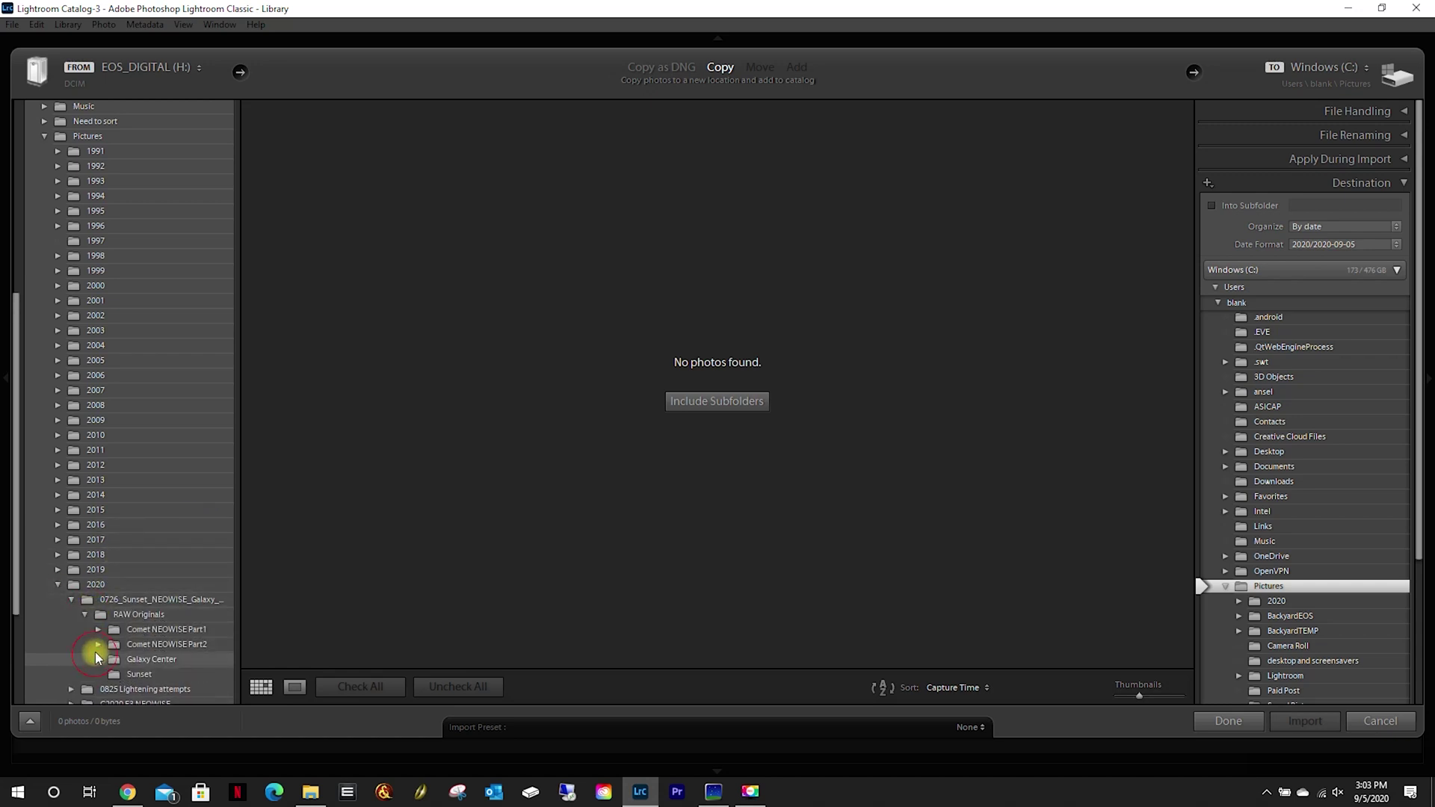
click(96, 653)
click(129, 671)
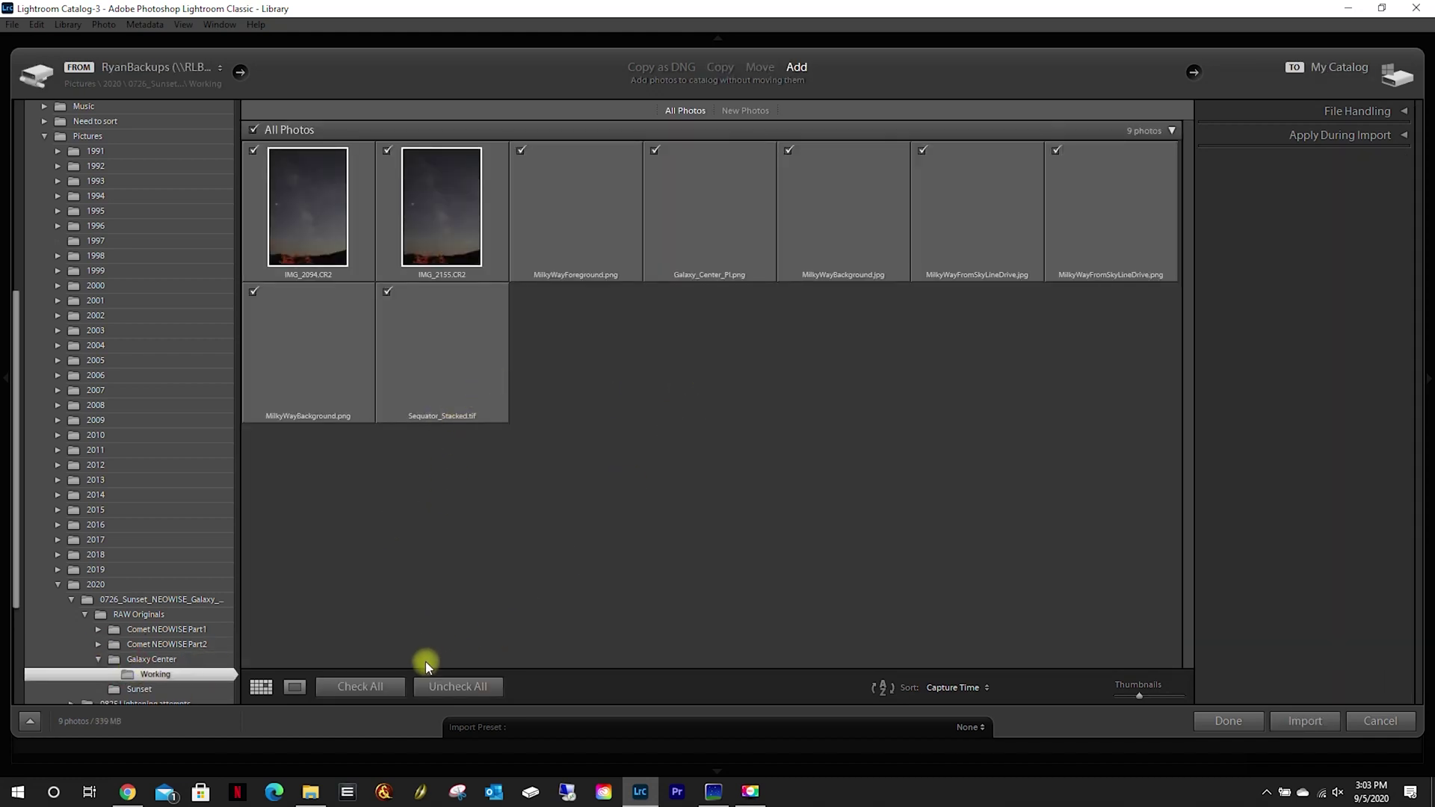
Step: Import only IMG_2155.CR2 and Sequator_Stacked.tif from the Working folder into the catalog
click(457, 684)
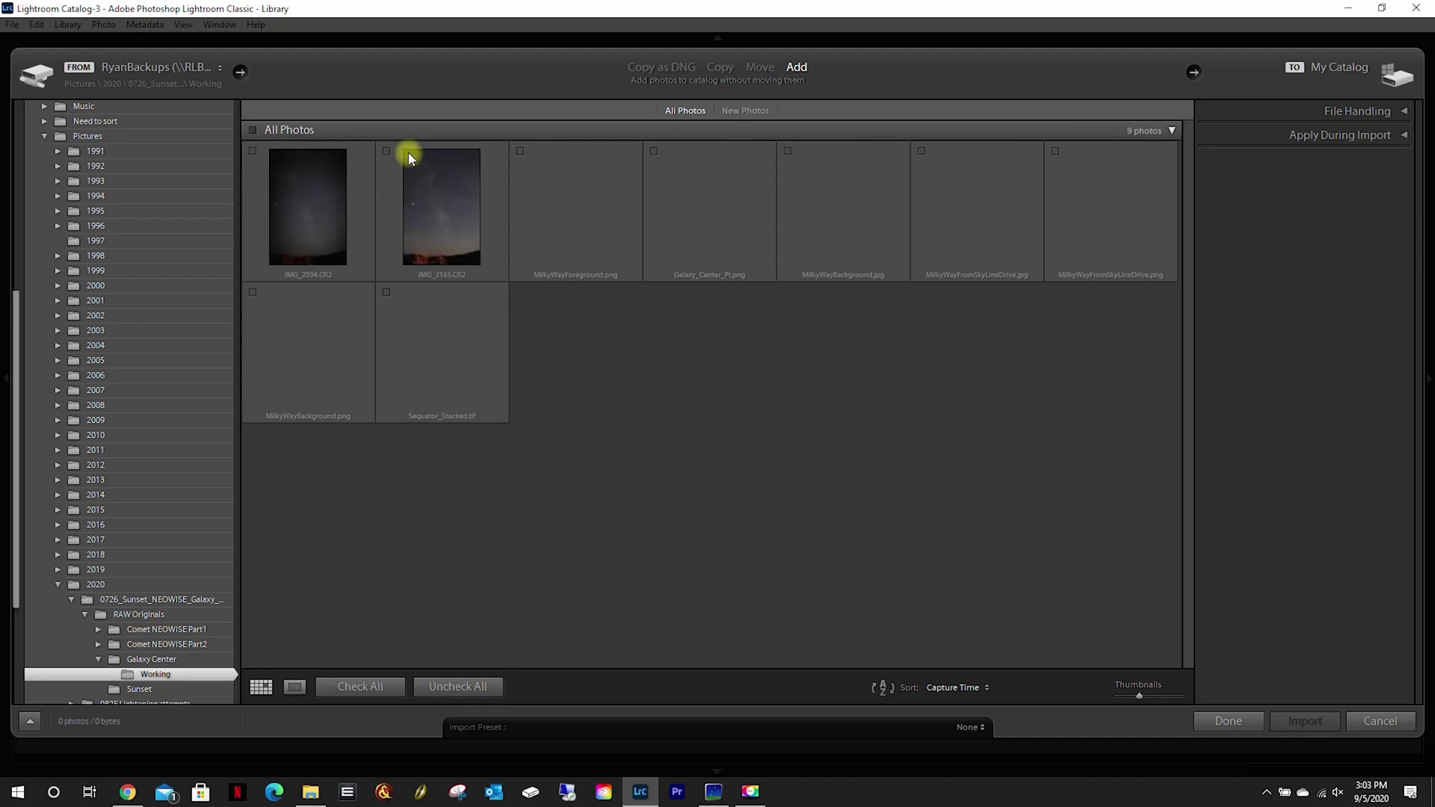
click(386, 150)
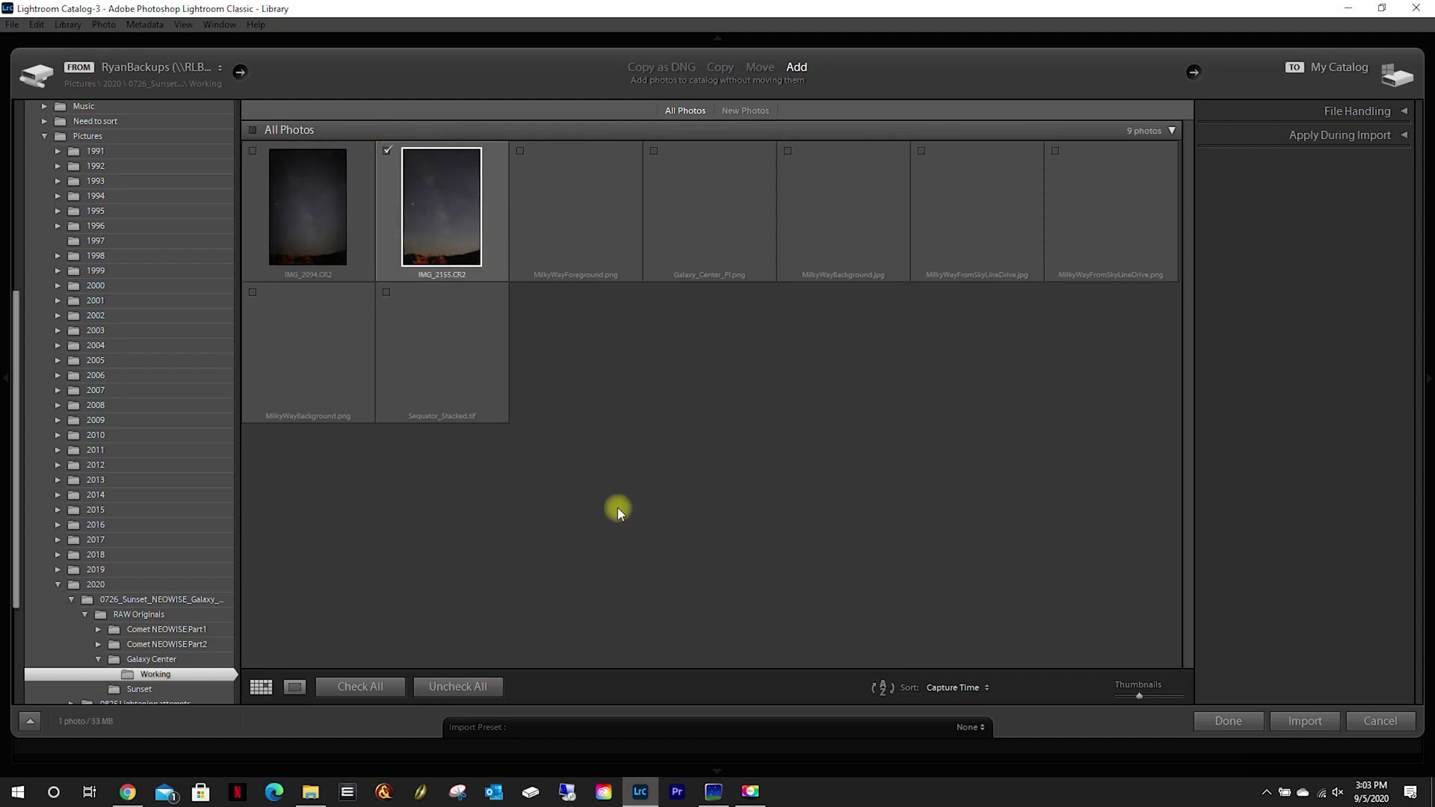
click(386, 293)
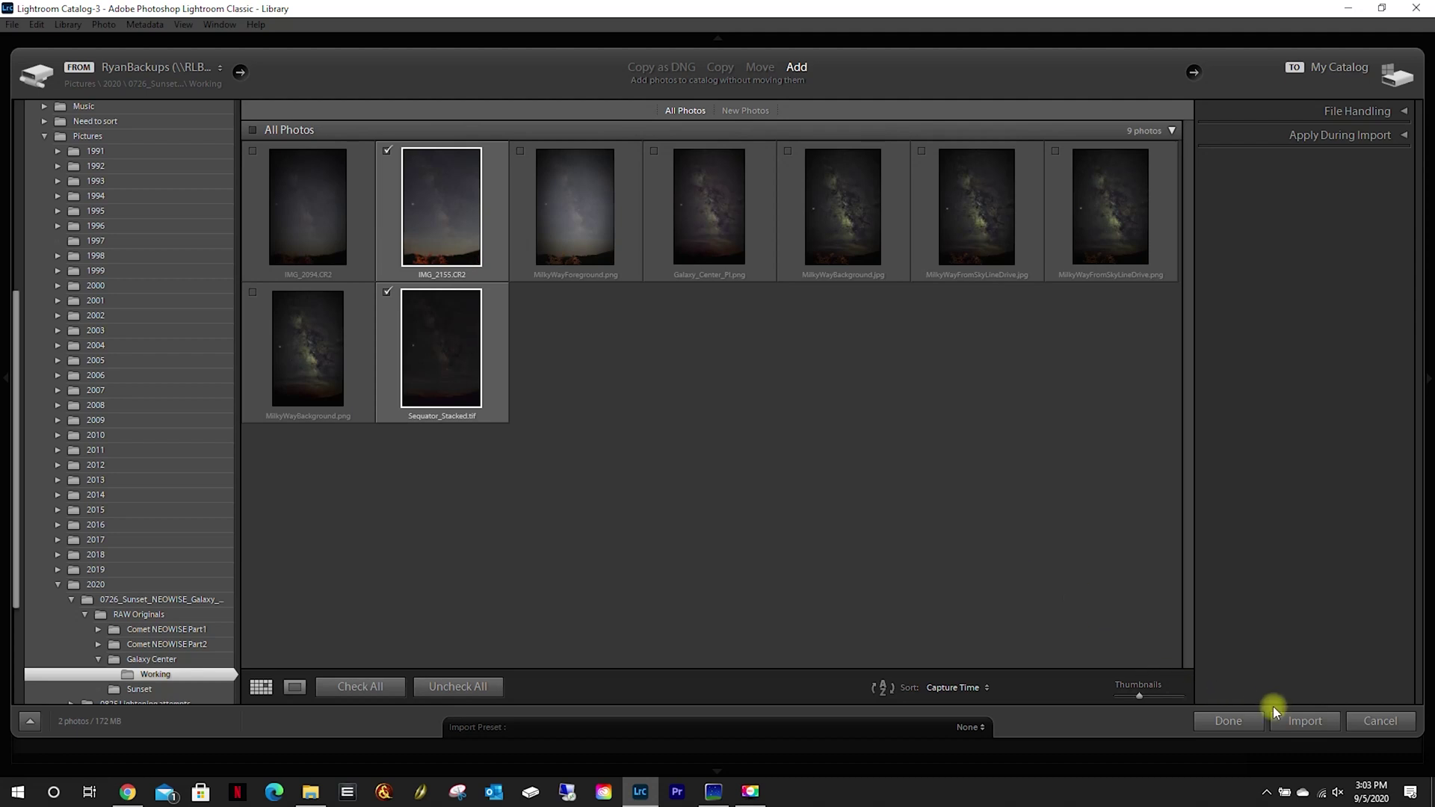
click(1305, 722)
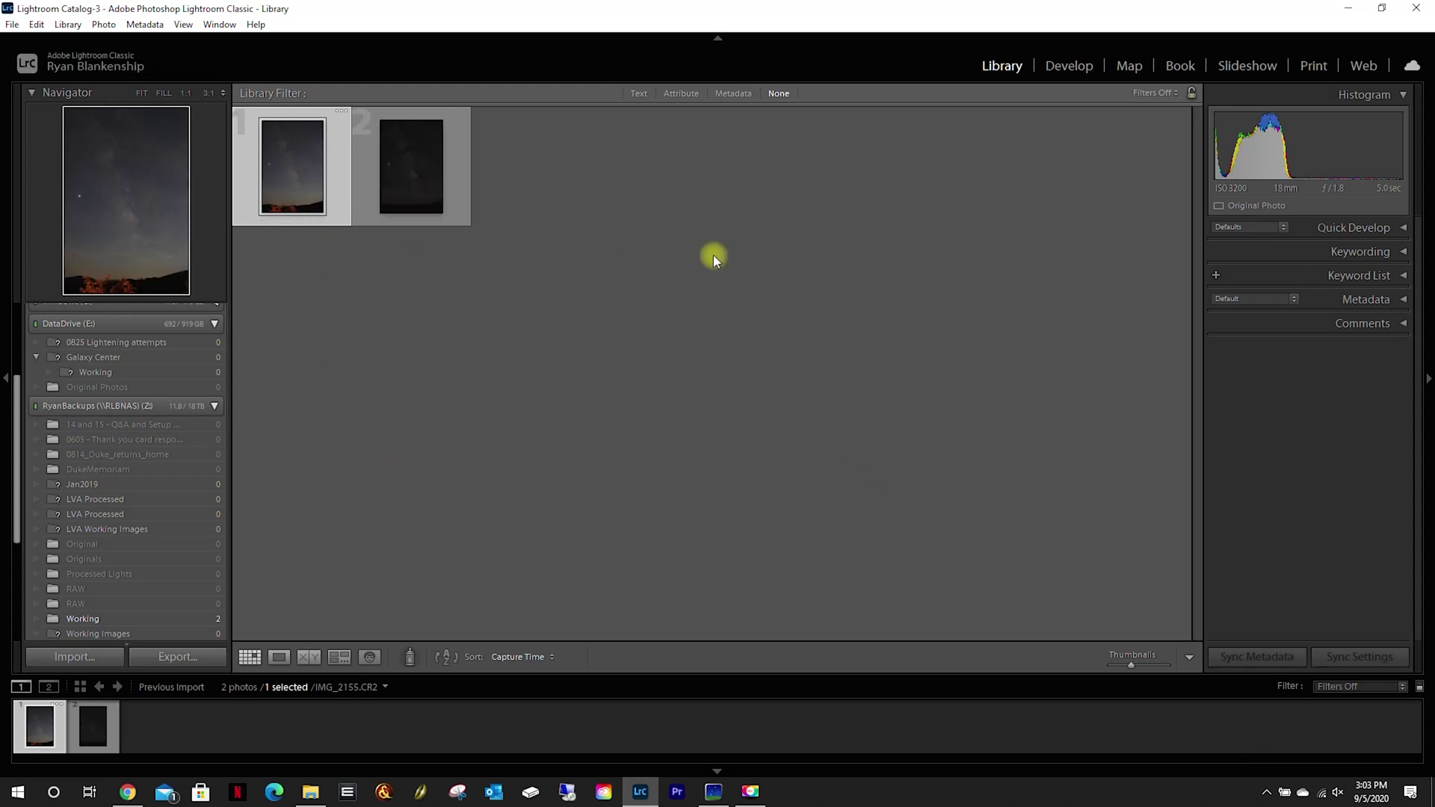
Step: Open IMG_2155.CR2 in Develop and inspect the noise in two areas of its sky at 1:1 zoom
click(1067, 67)
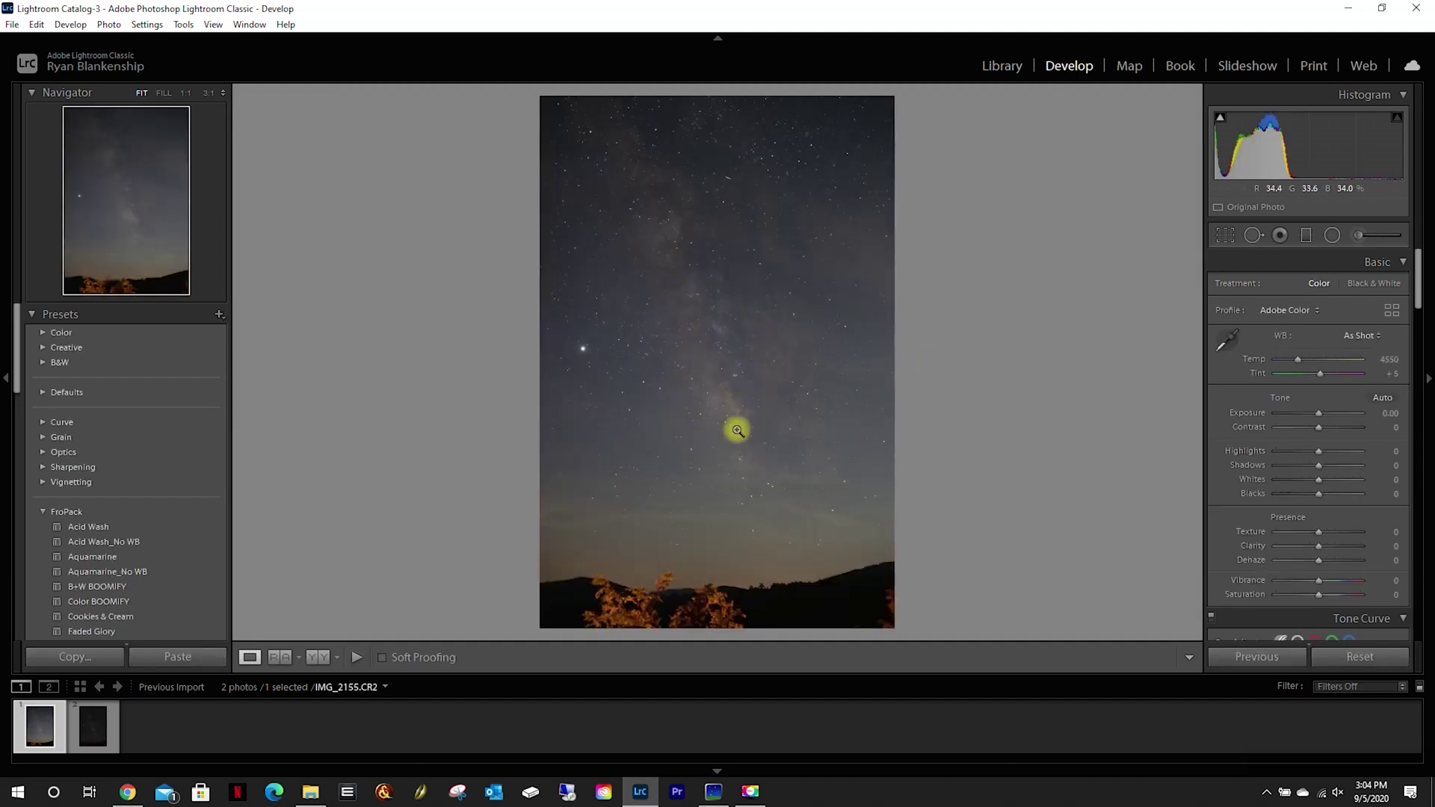
click(751, 345)
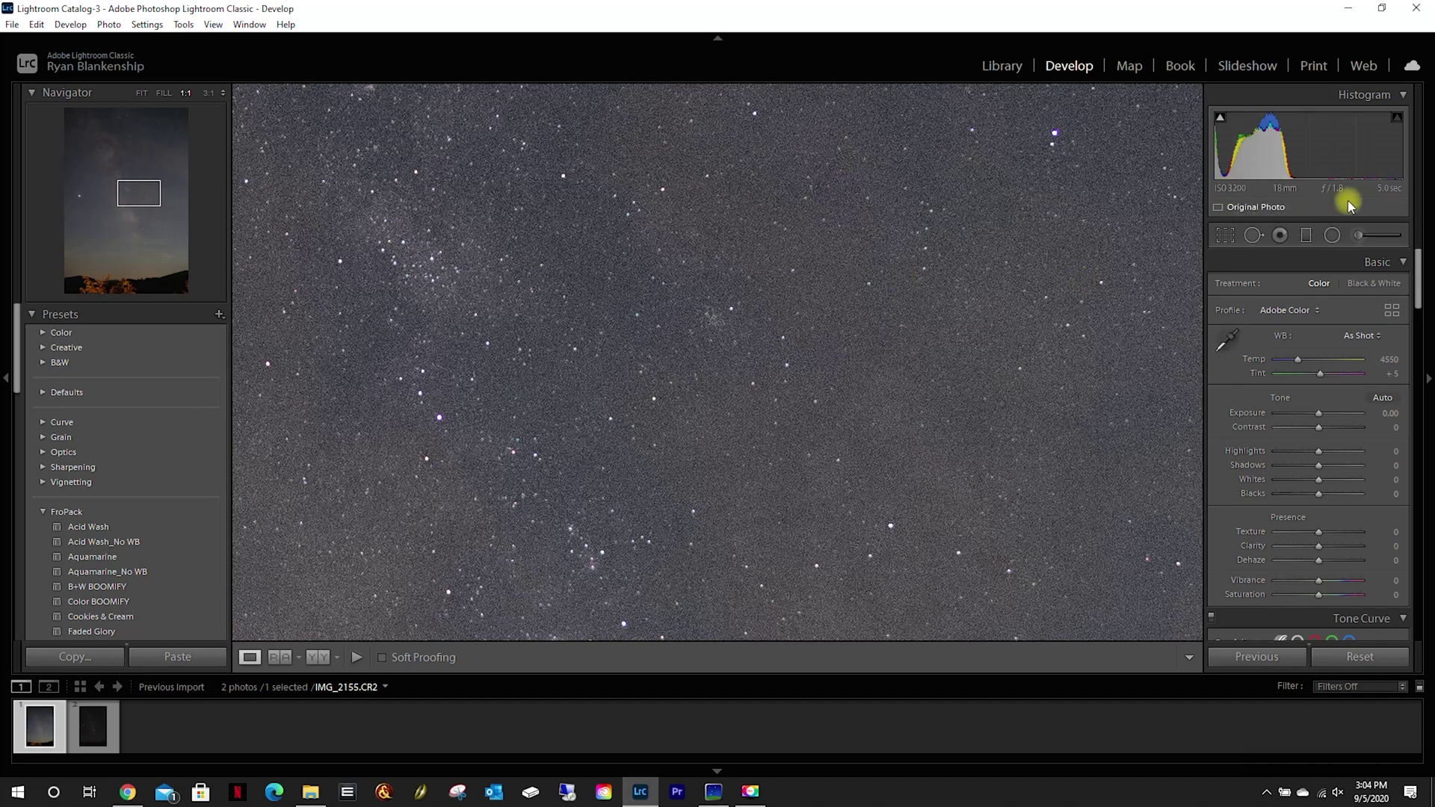
click(724, 405)
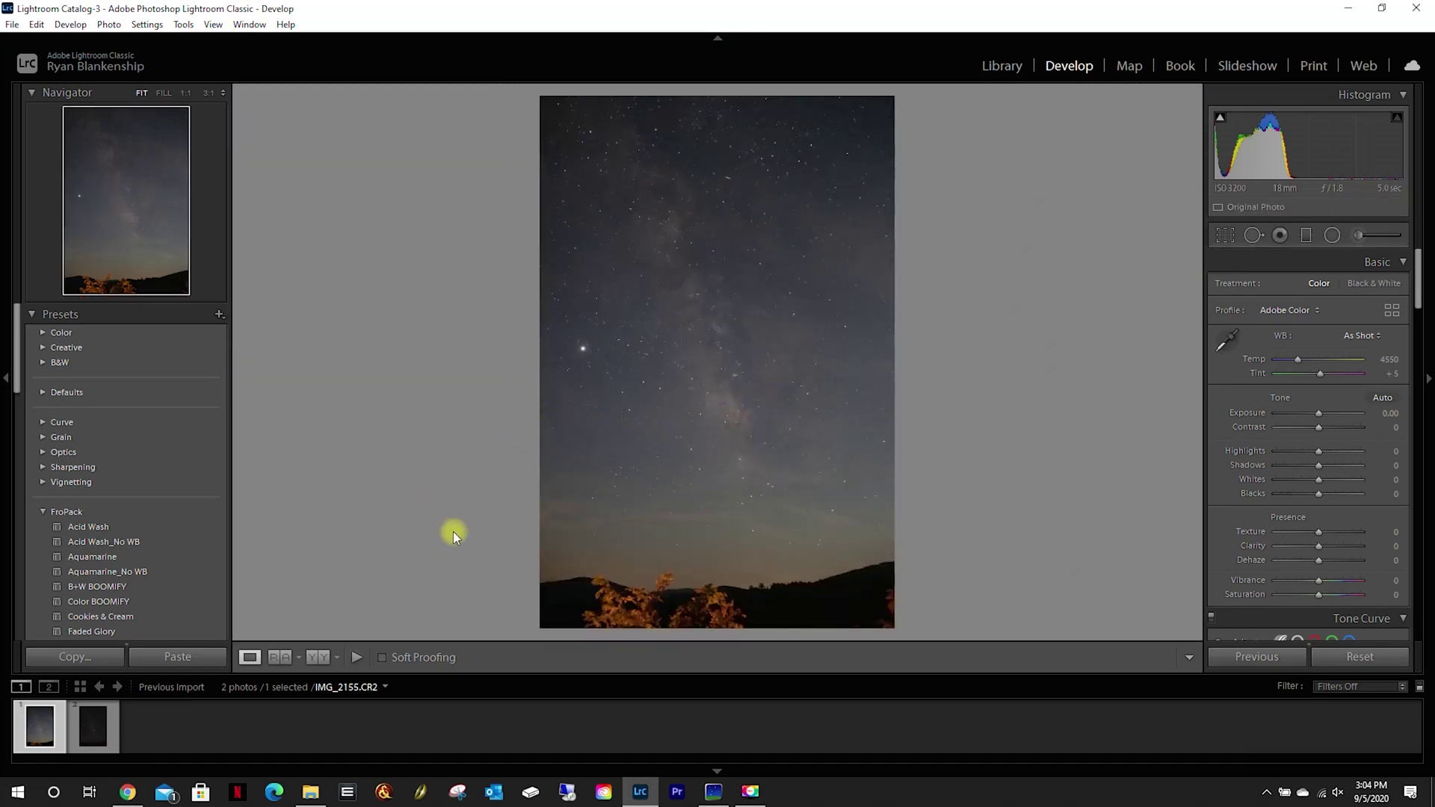
click(845, 351)
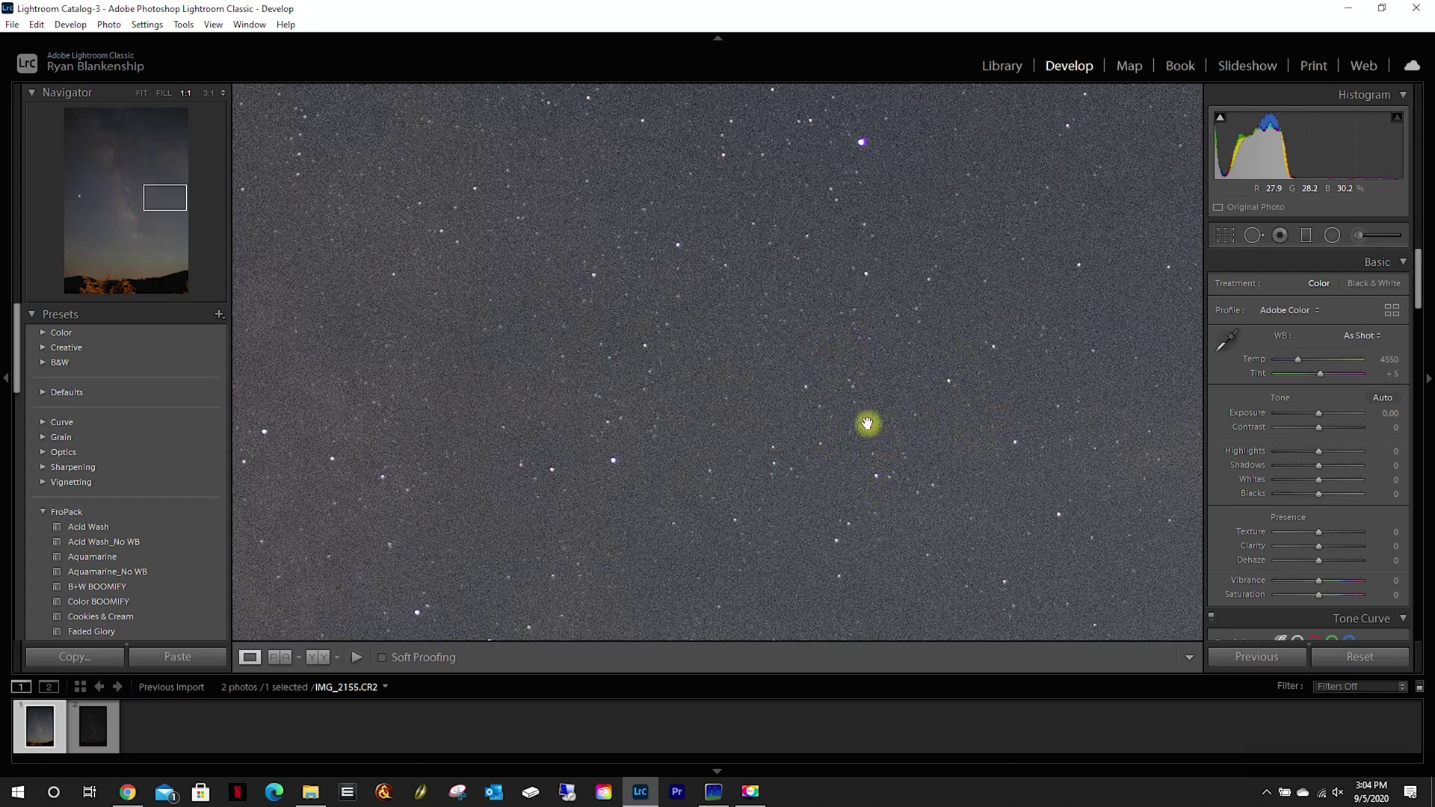
click(569, 465)
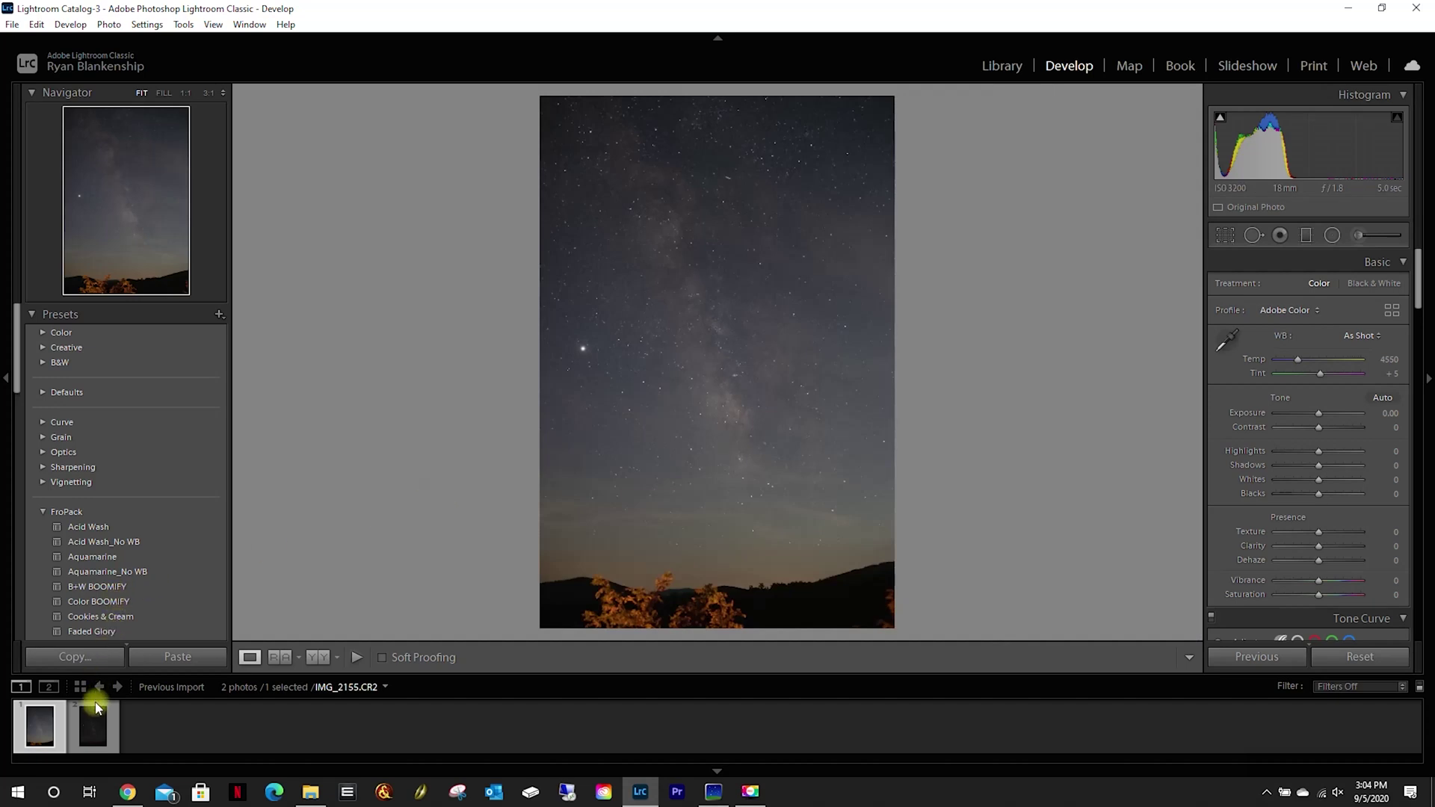
Step: Compare the histograms of Sequator_Stacked.tif and IMG_2155.CR2, ending on the stacked image
click(96, 717)
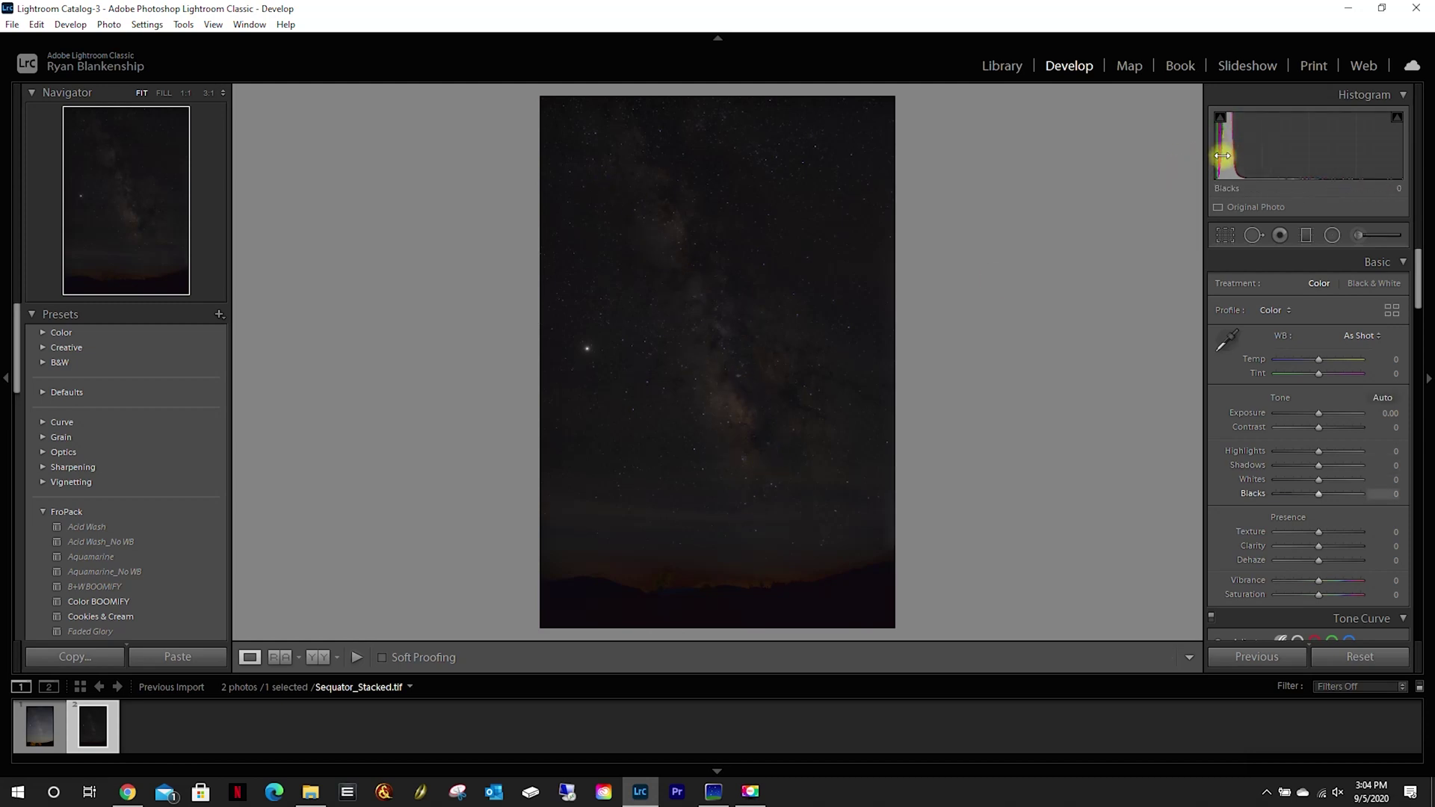
click(61, 718)
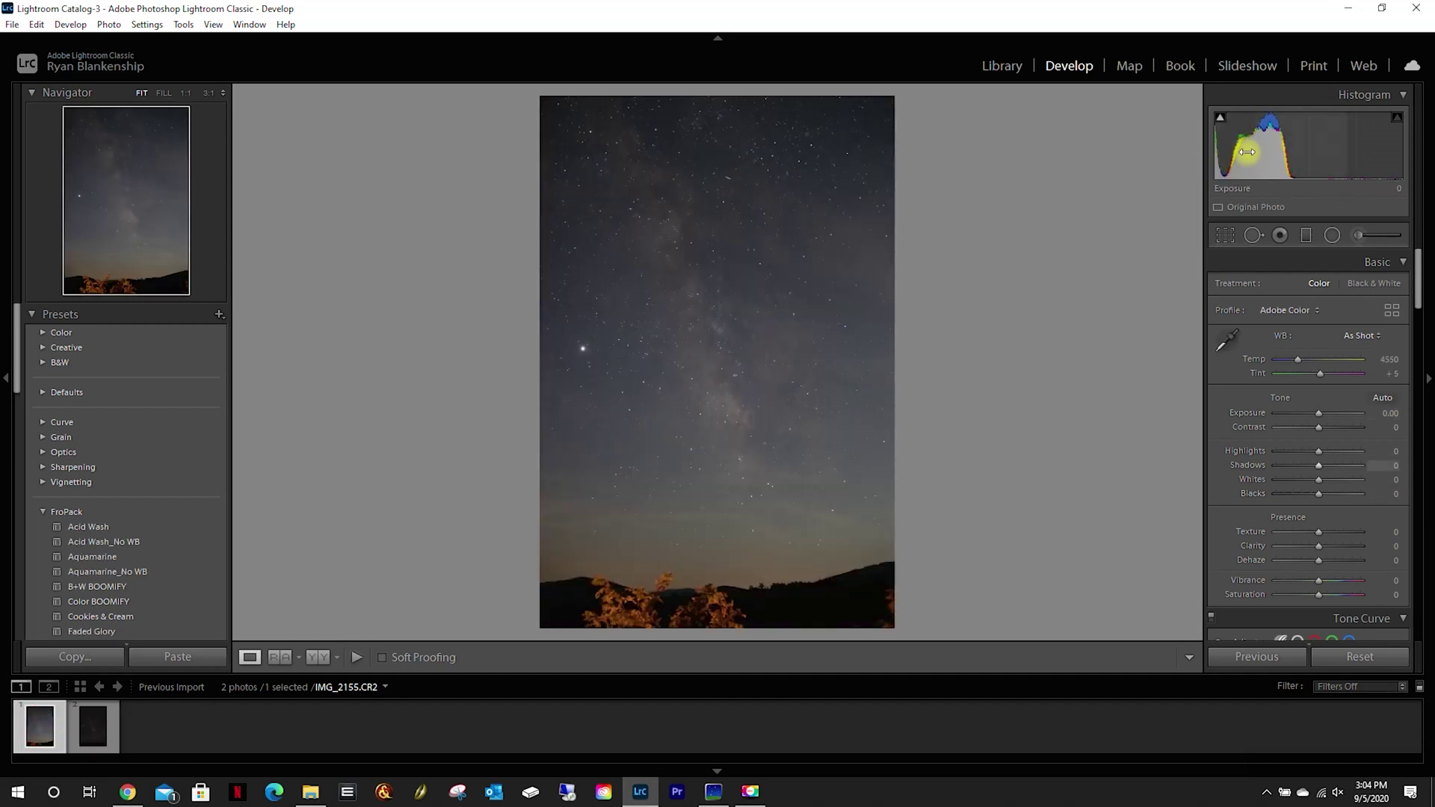
click(75, 735)
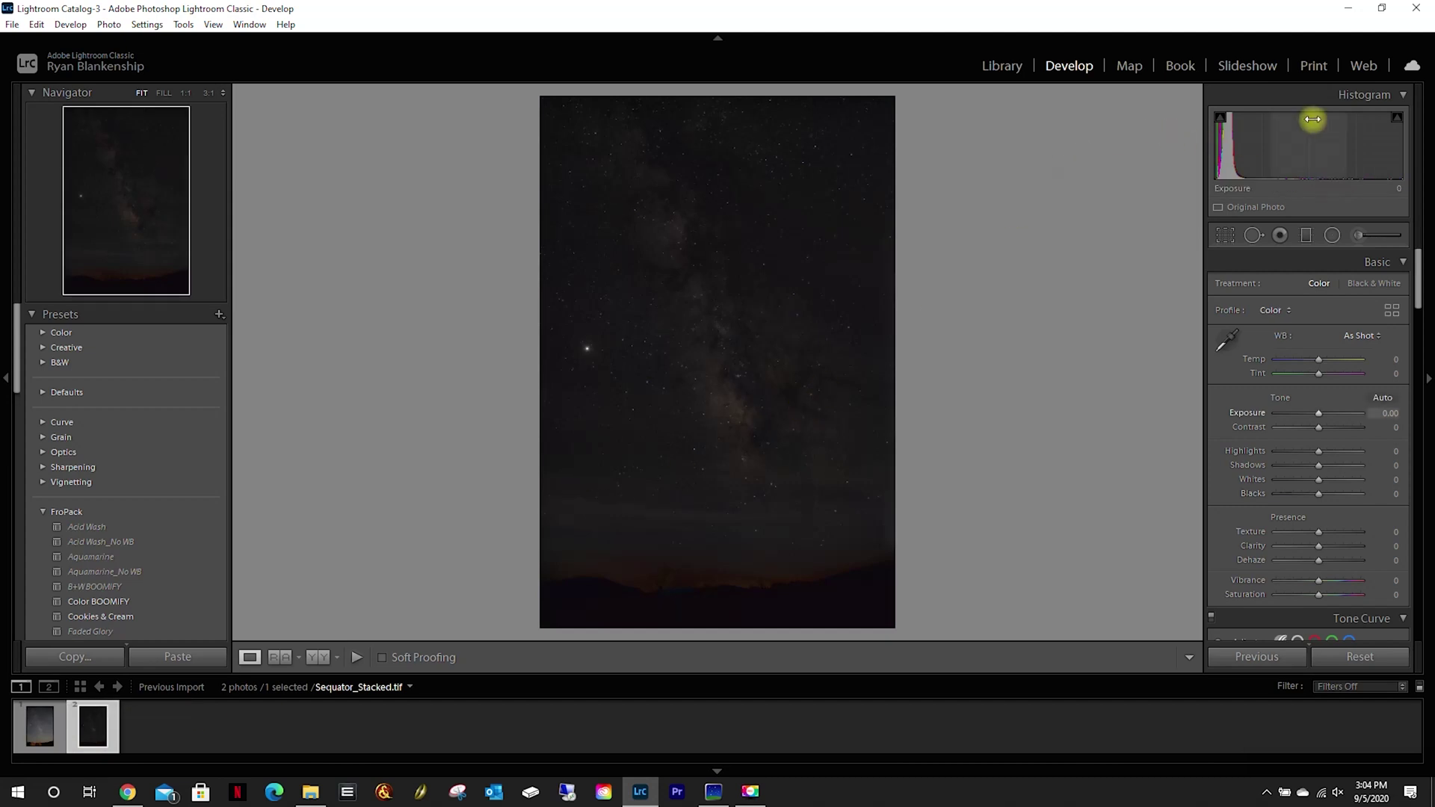
Step: Inspect the noise across several areas of the Sequator_Stacked.tif sky at 1:1 zoom, ending on the full image
click(736, 370)
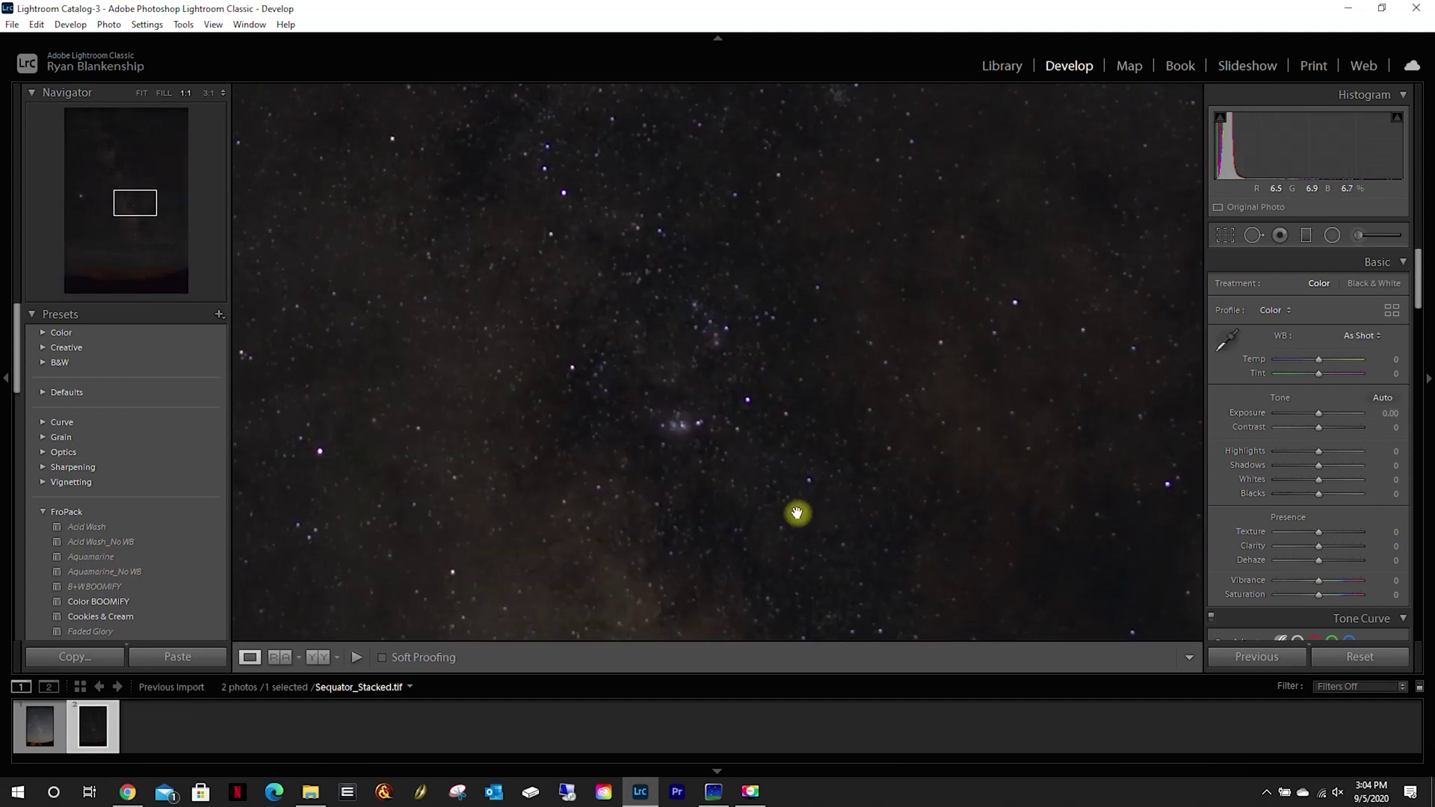
drag(1029, 400, 548, 414)
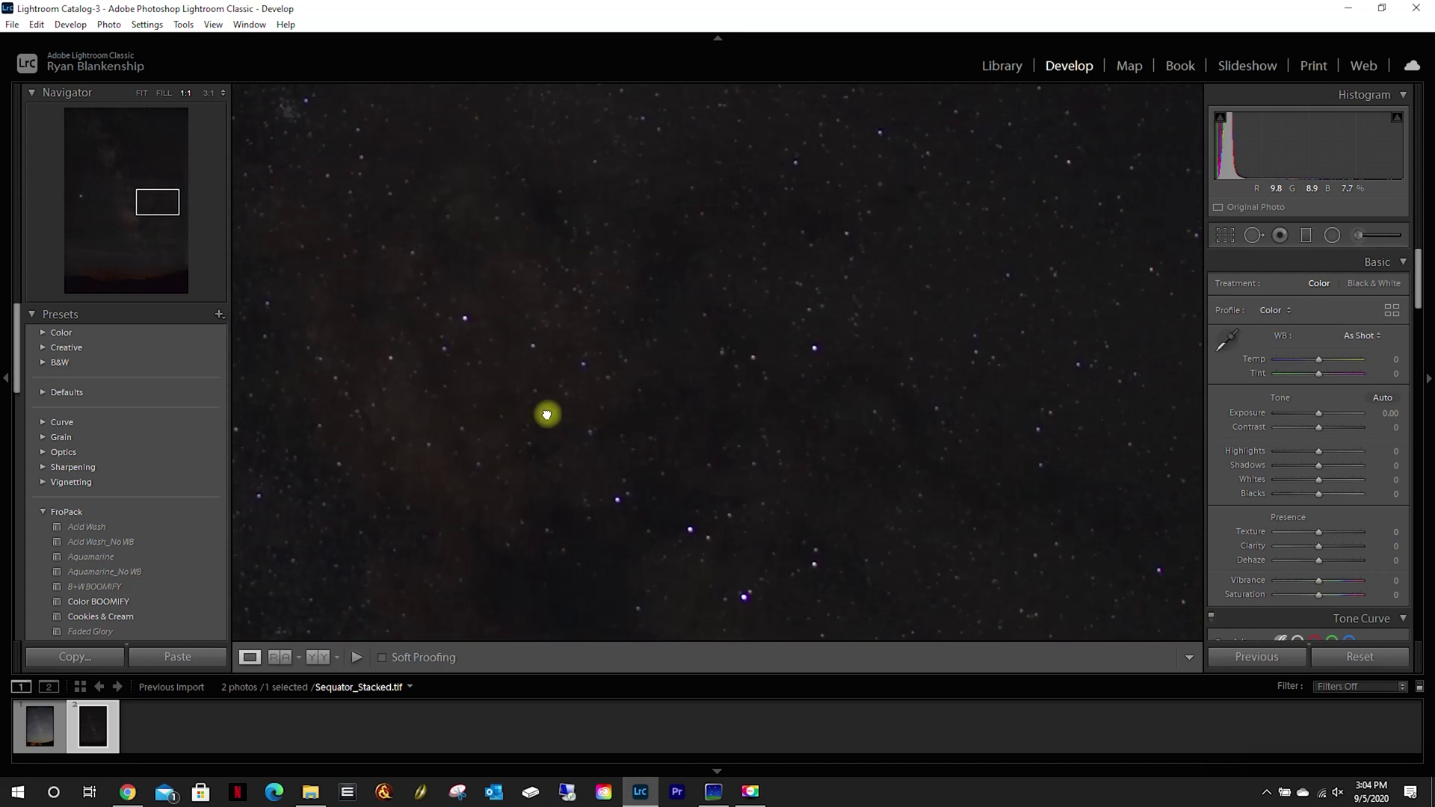
drag(918, 506, 974, 90)
drag(743, 551, 779, 324)
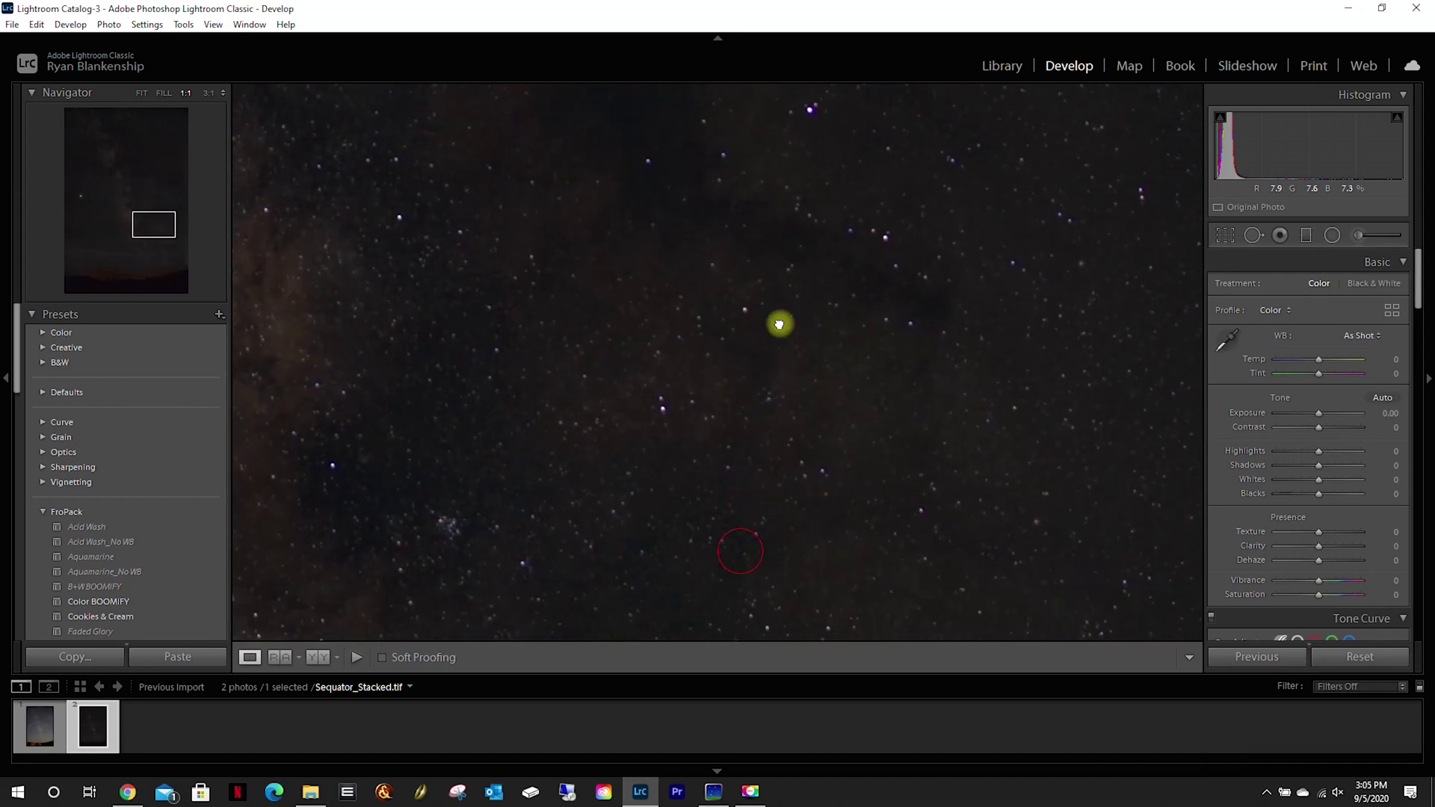
drag(900, 487, 506, 302)
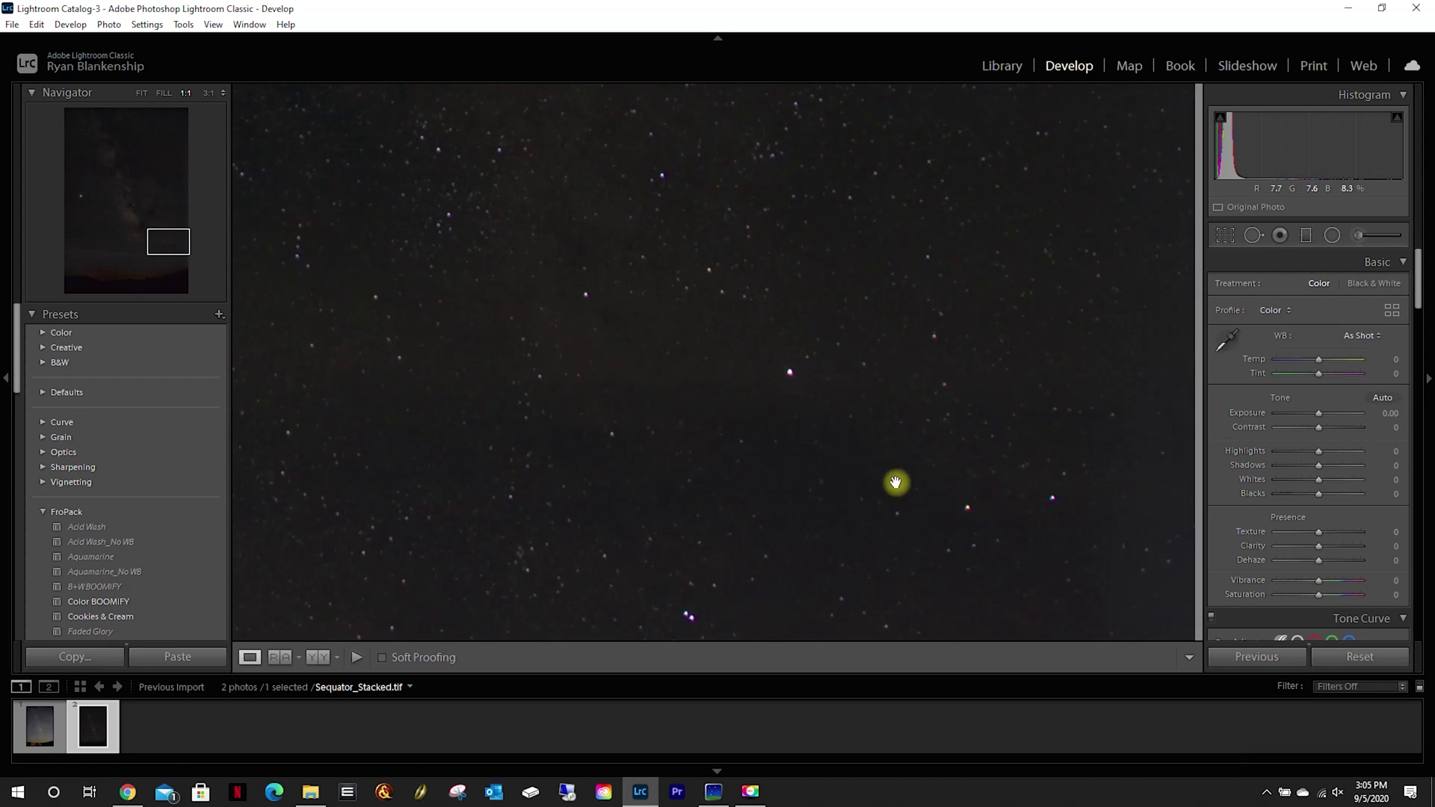
drag(895, 482, 971, 276)
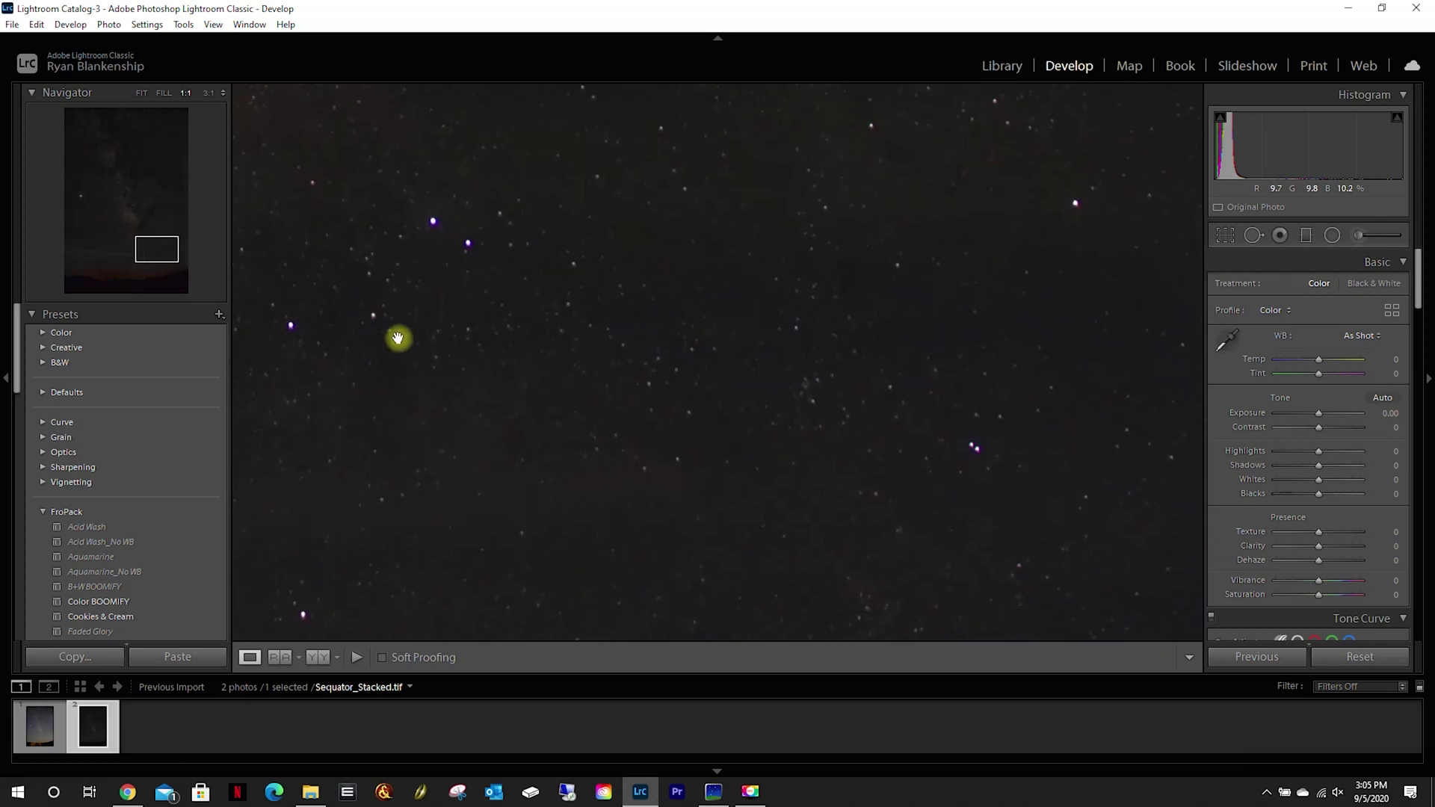
drag(397, 338, 873, 401)
drag(468, 314, 830, 442)
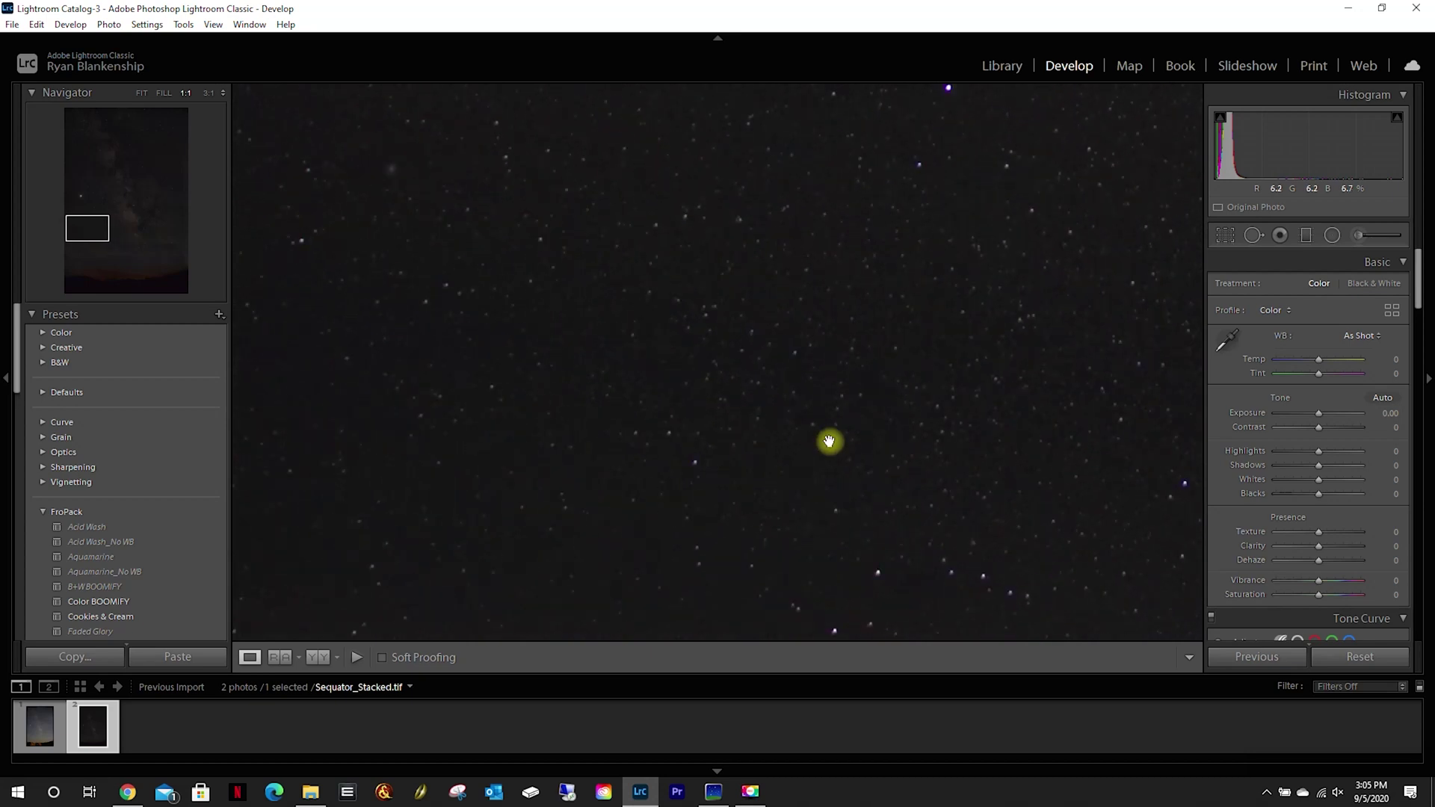
click(631, 366)
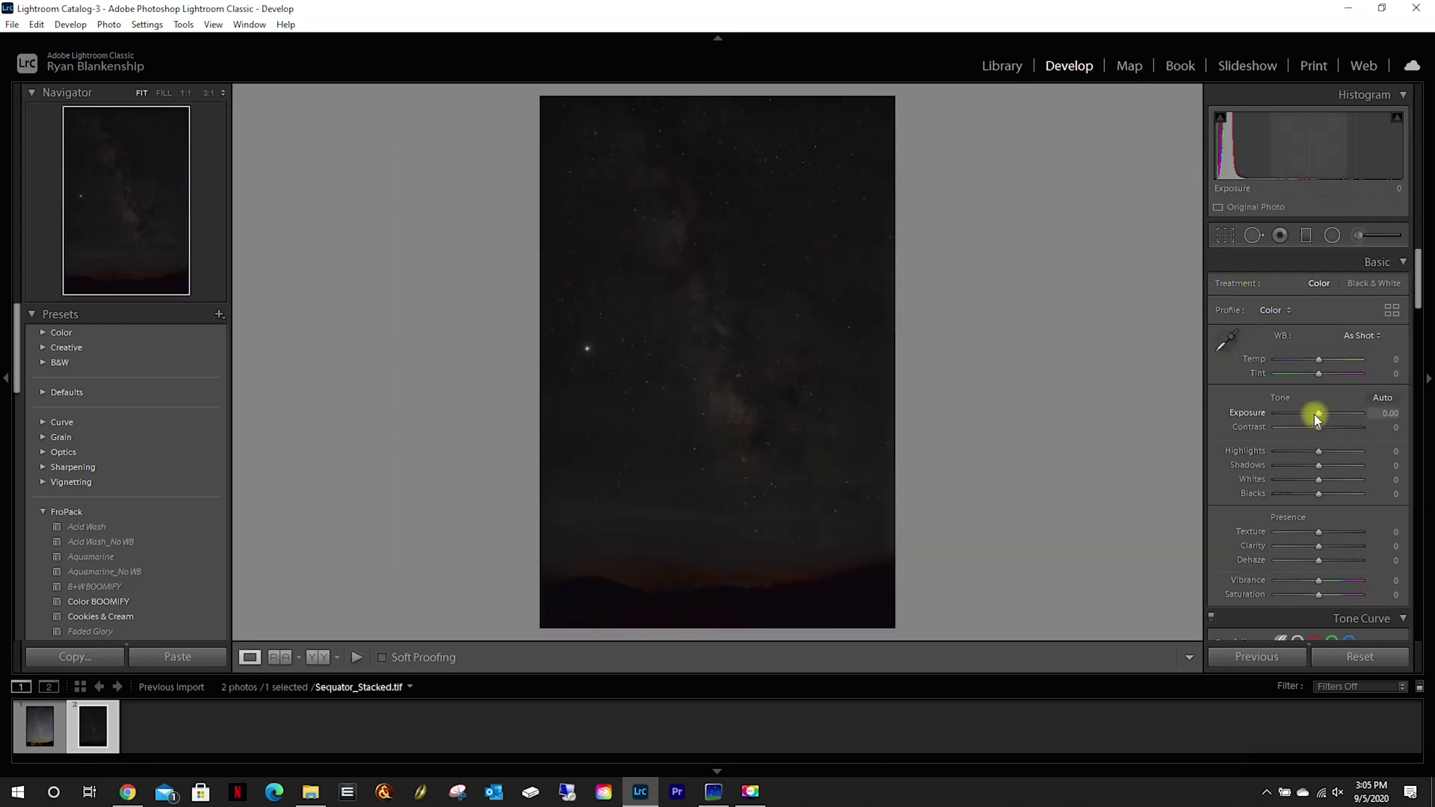
Step: Raise the Exposure of Sequator_Stacked.tif to +1.84 and inspect the noise in its upper sky at 1:1 zoom
drag(1320, 413, 1336, 387)
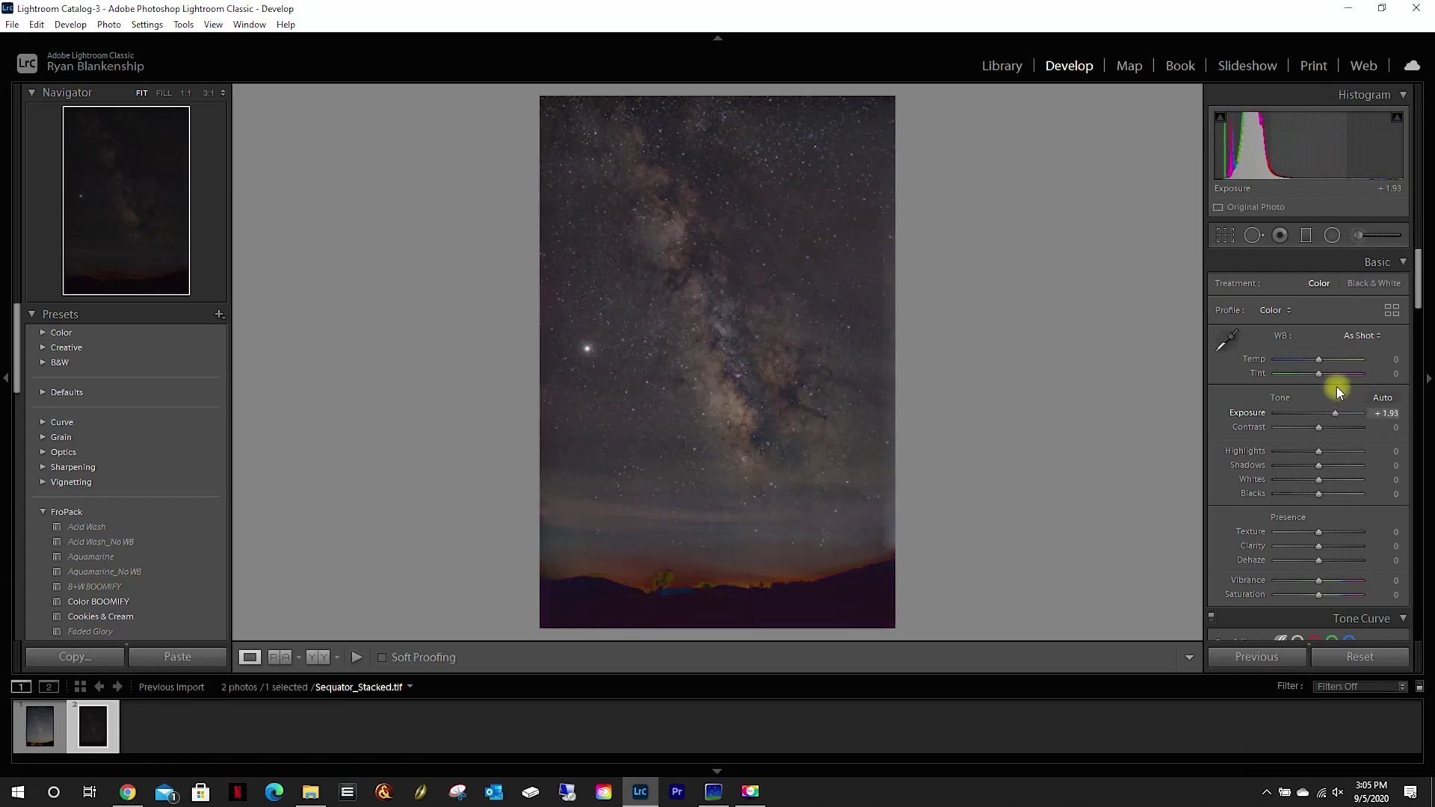
drag(1336, 387, 1335, 387)
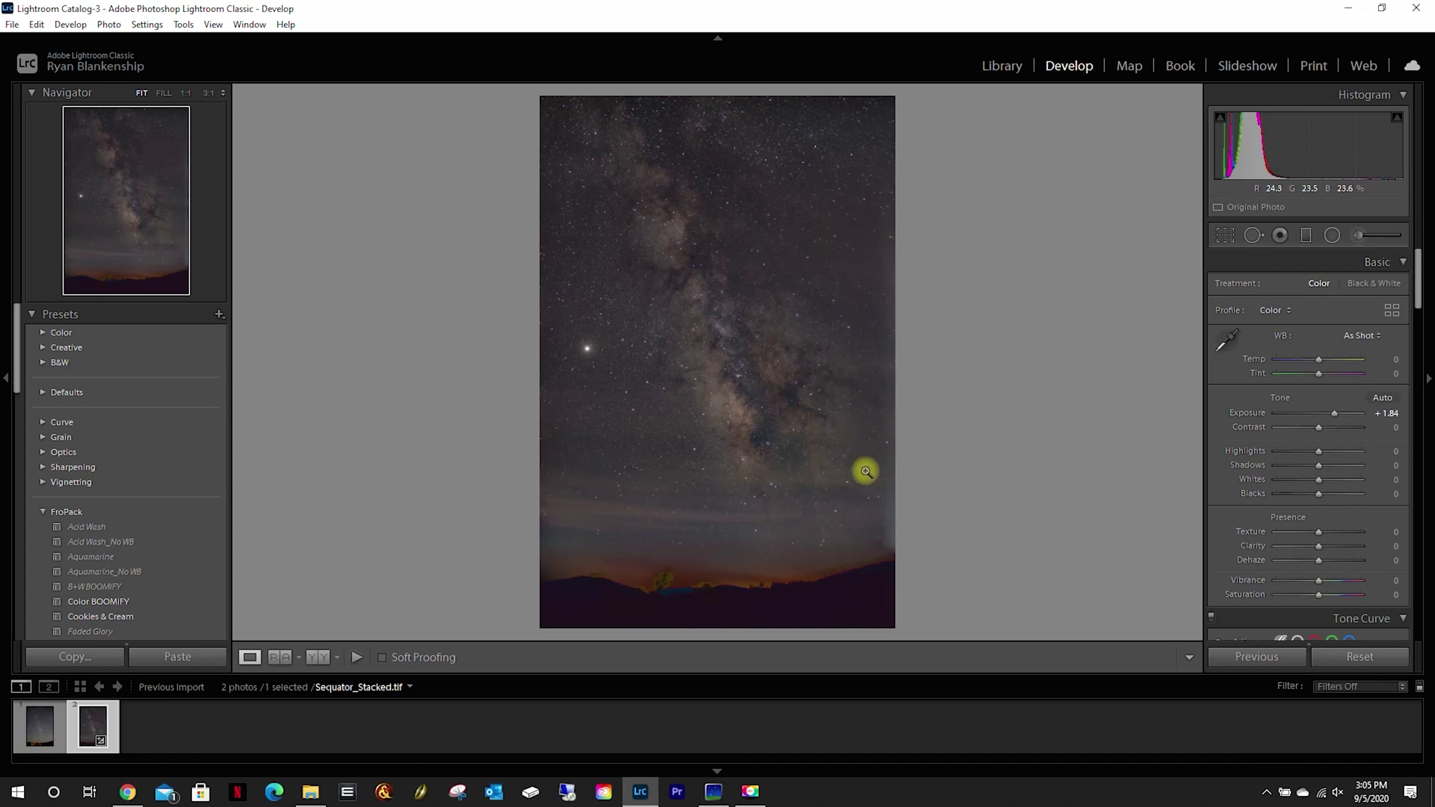
click(875, 370)
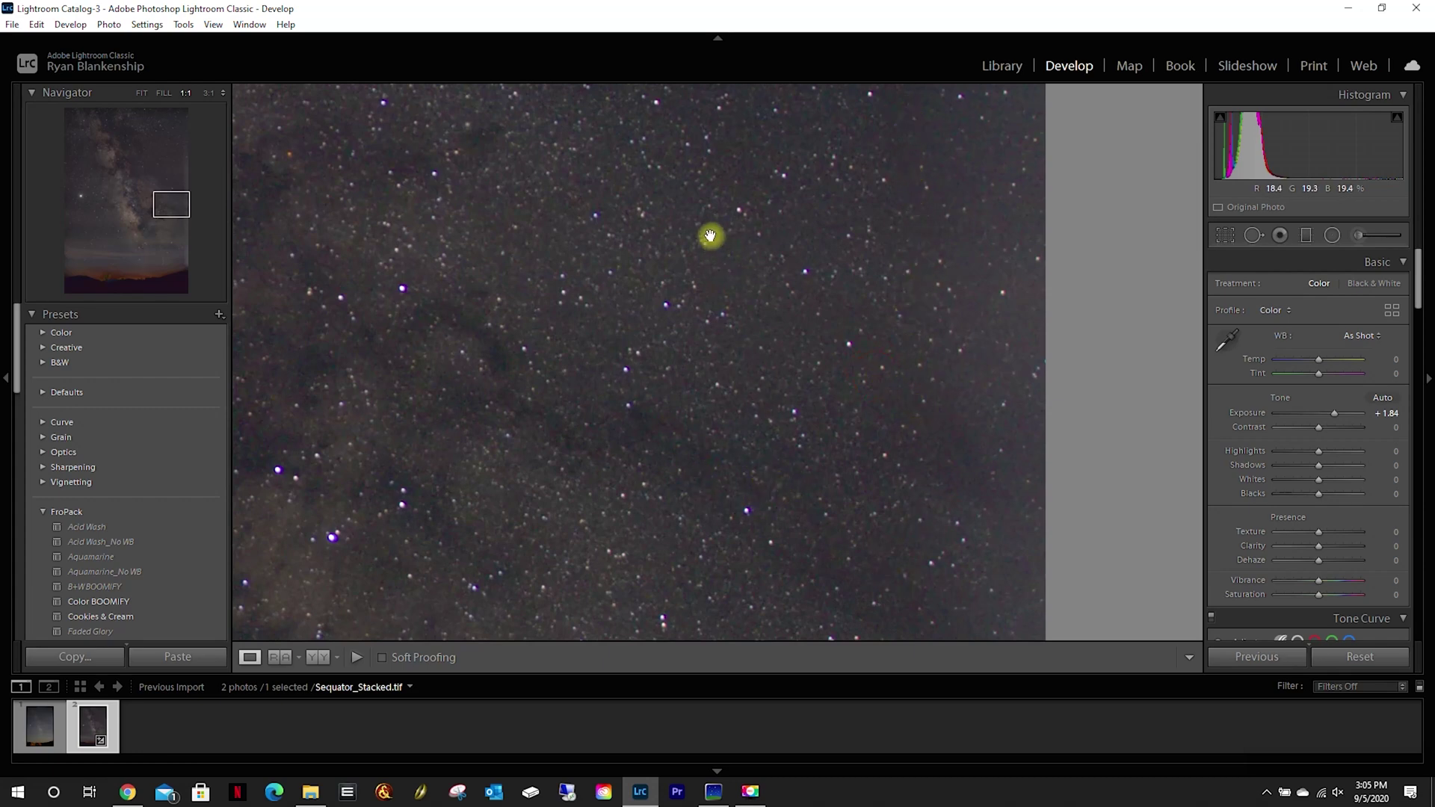
drag(669, 138, 682, 532)
drag(643, 154, 858, 513)
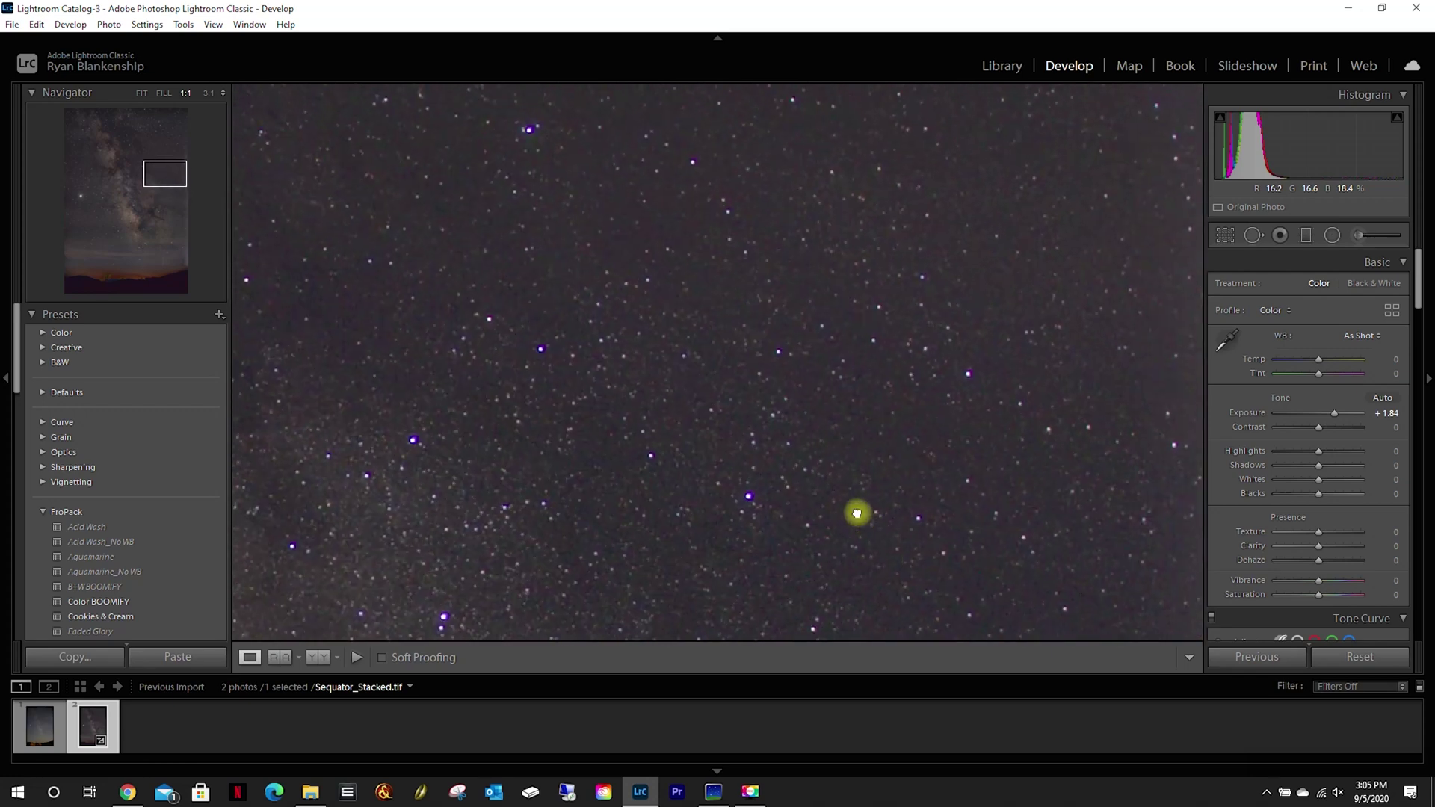
drag(362, 355, 858, 291)
drag(544, 356, 526, 464)
drag(859, 327, 715, 359)
click(715, 358)
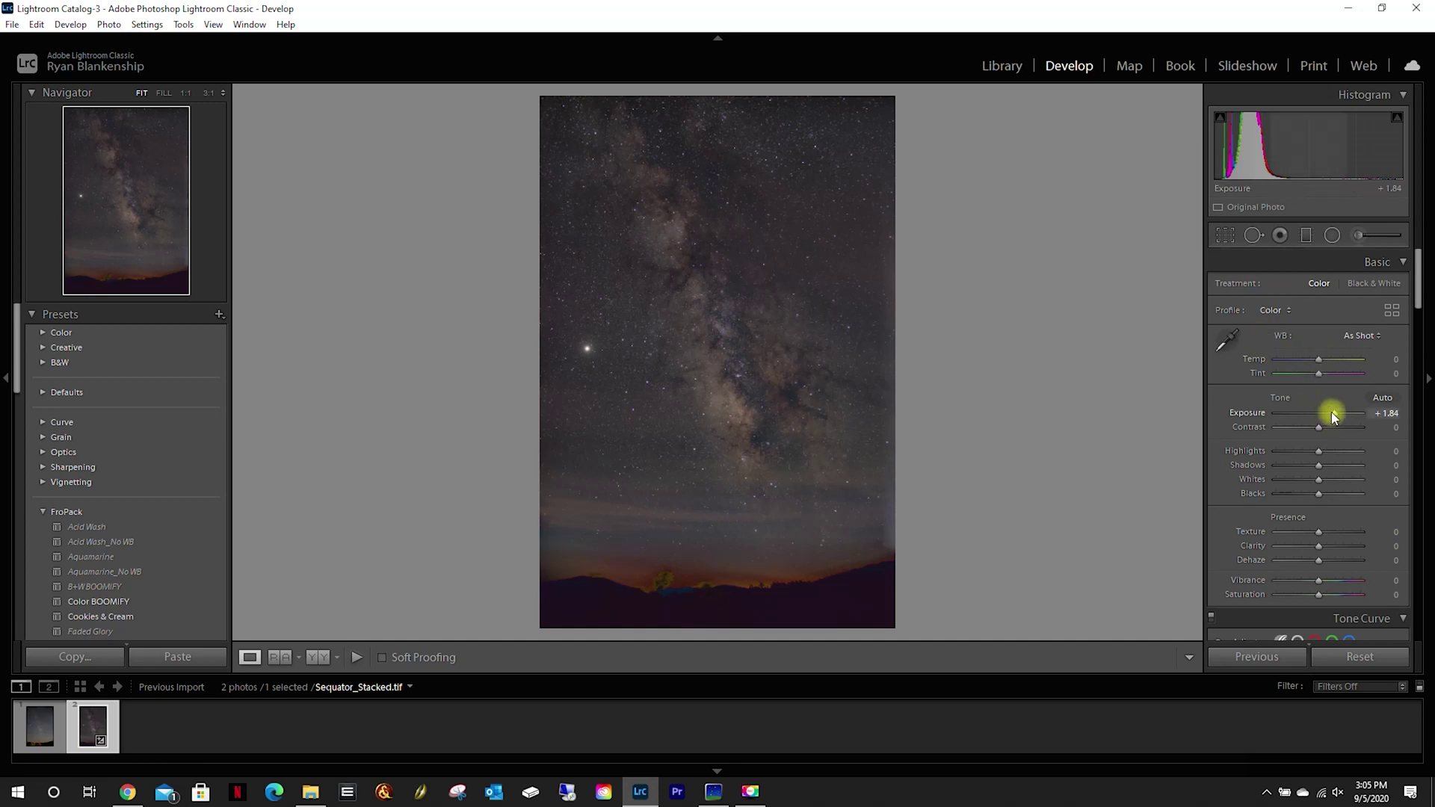
Step: Raise the Exposure of Sequator_Stacked.tif to +2.63 and compare it with IMG_2155.CR2, ending on the stacked image
drag(1335, 414, 1341, 410)
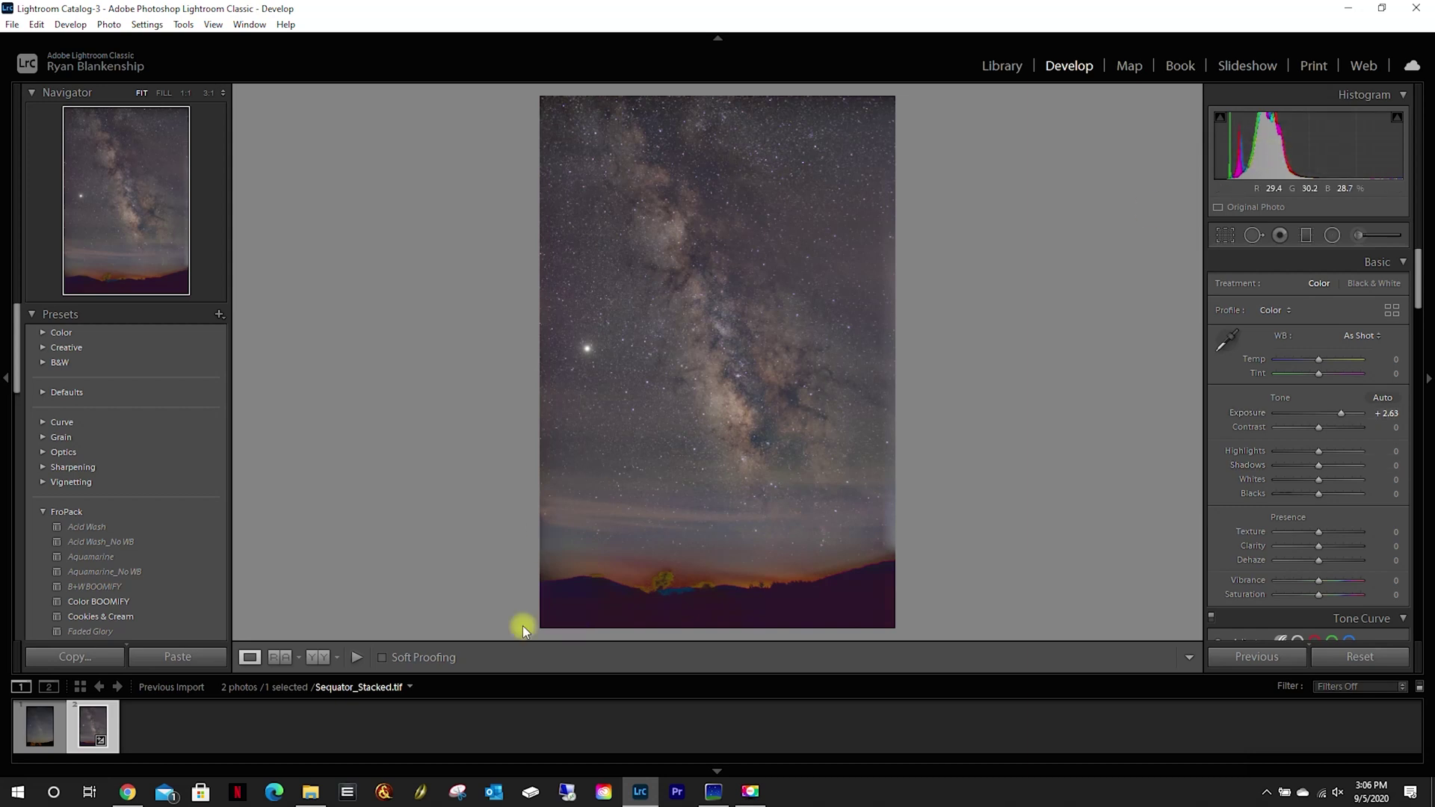
click(52, 732)
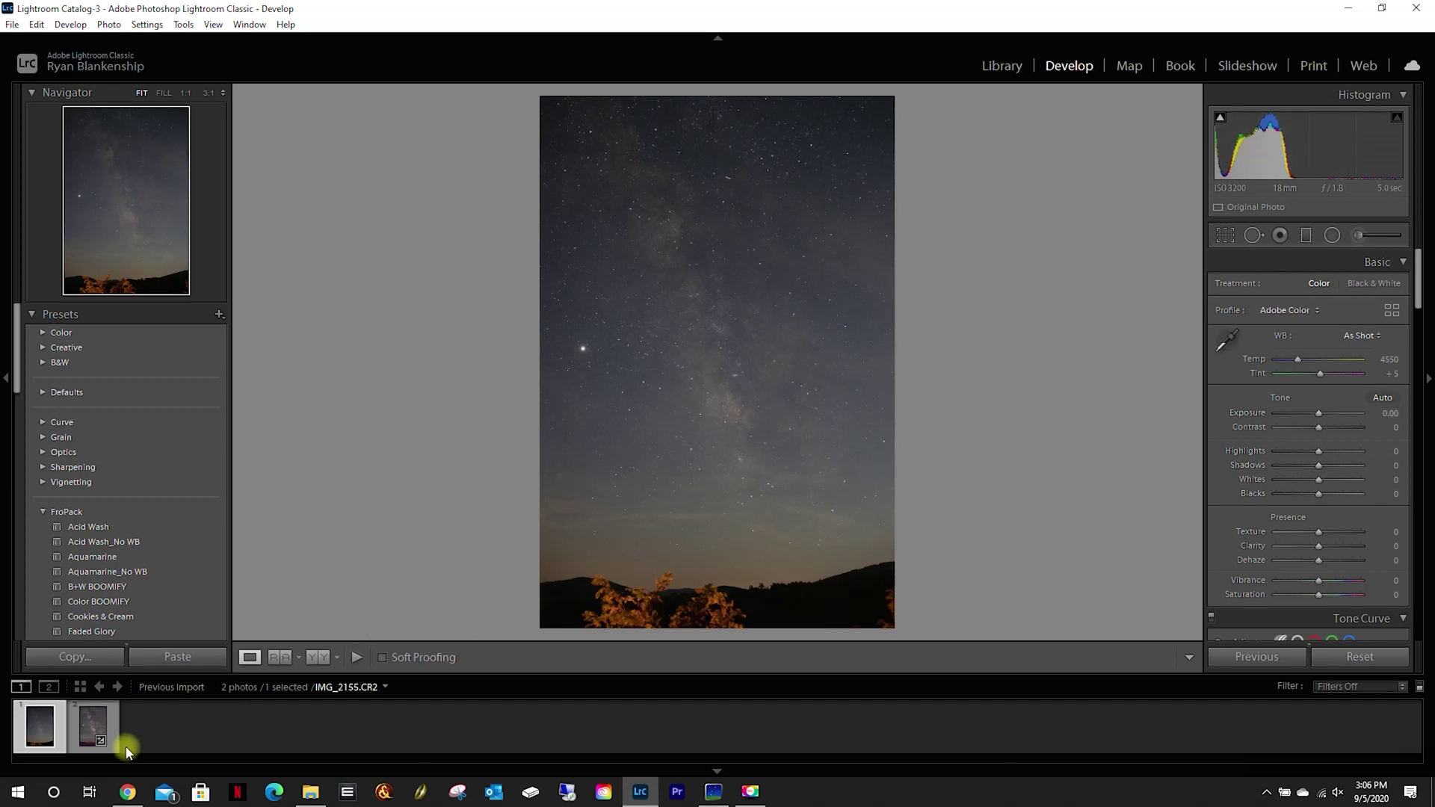
click(107, 722)
click(84, 730)
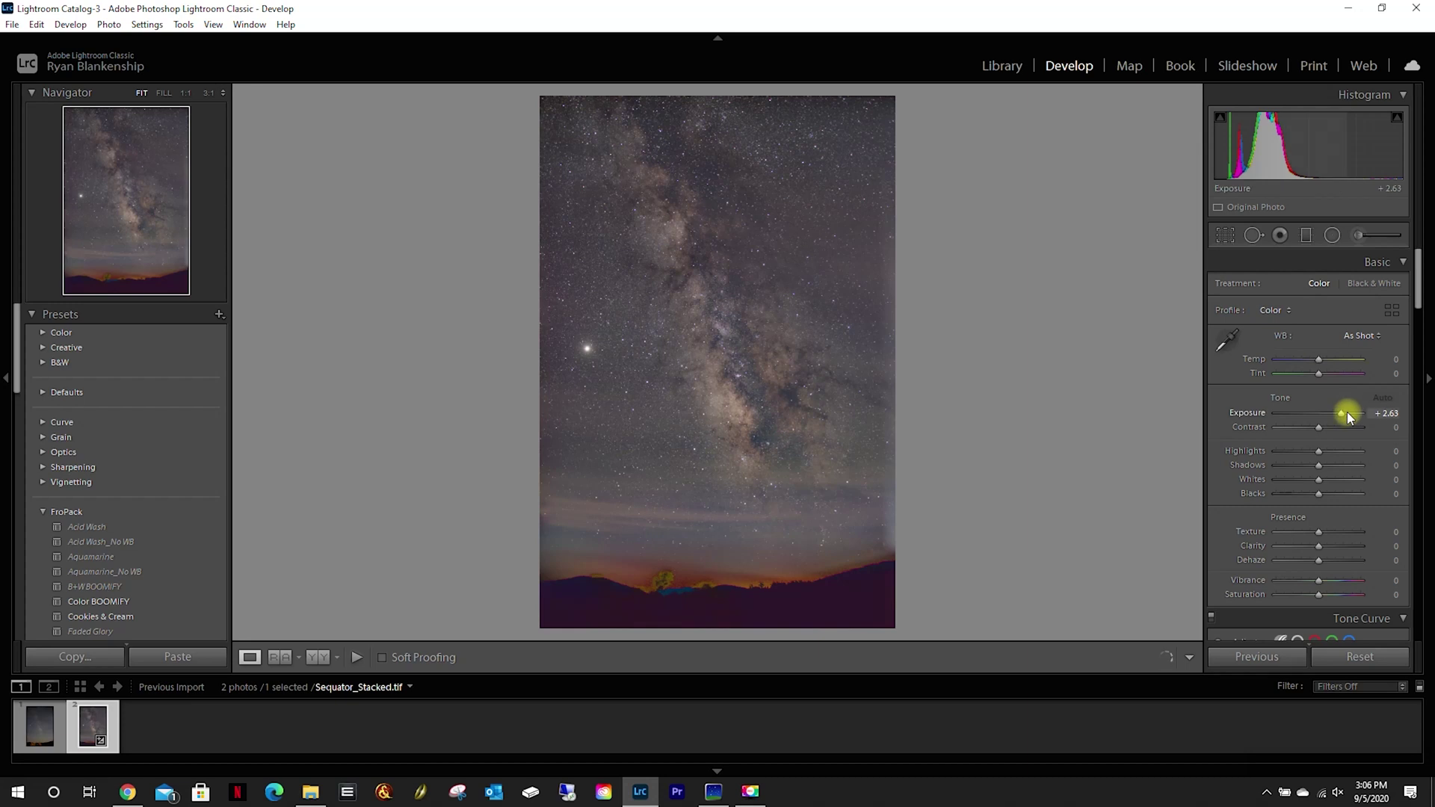
Step: Lower the stacked image's Exposure to +1.84 and compare its Milky Way detail repeatedly with IMG_2155.CR2
drag(1343, 412, 1335, 410)
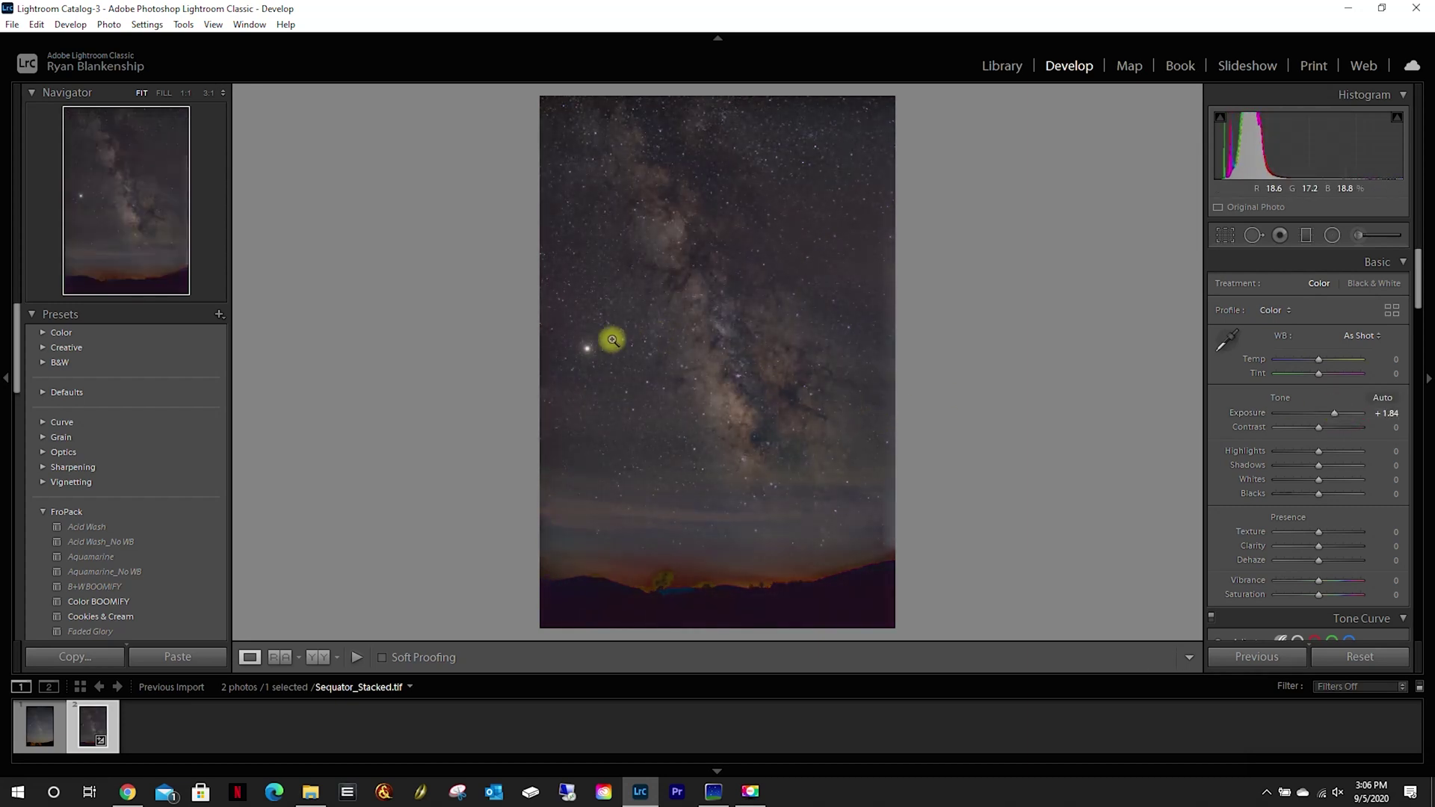
click(39, 723)
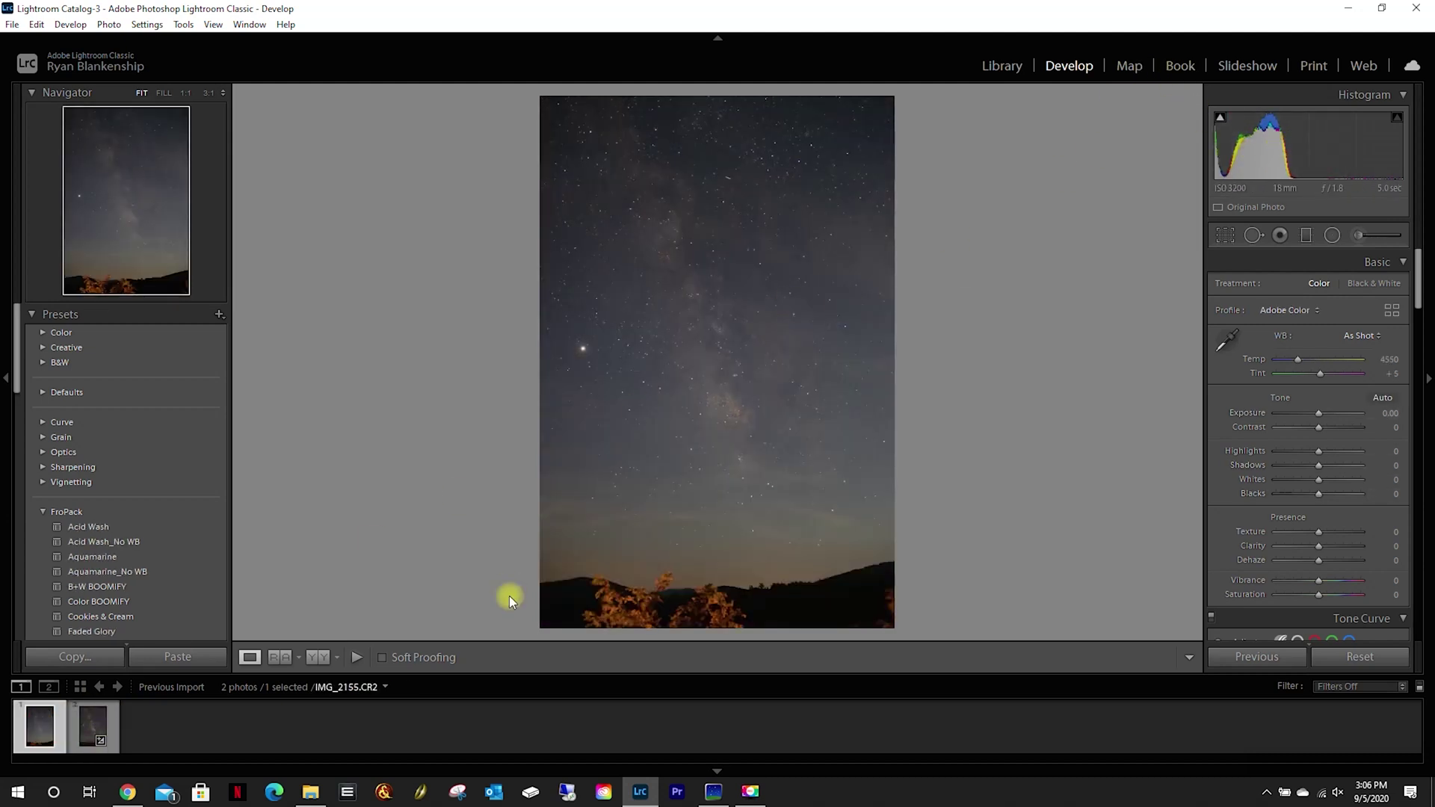
click(94, 723)
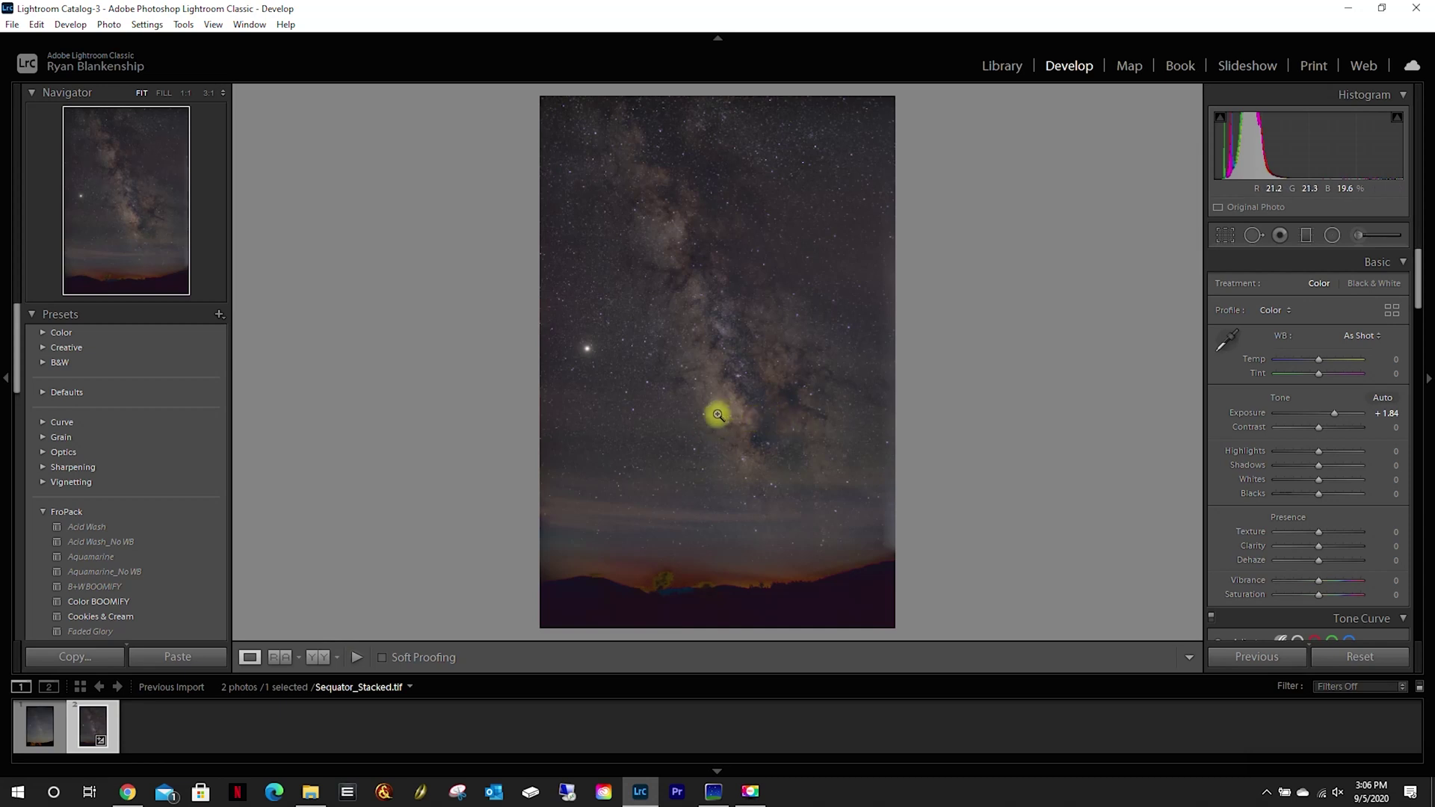
click(39, 725)
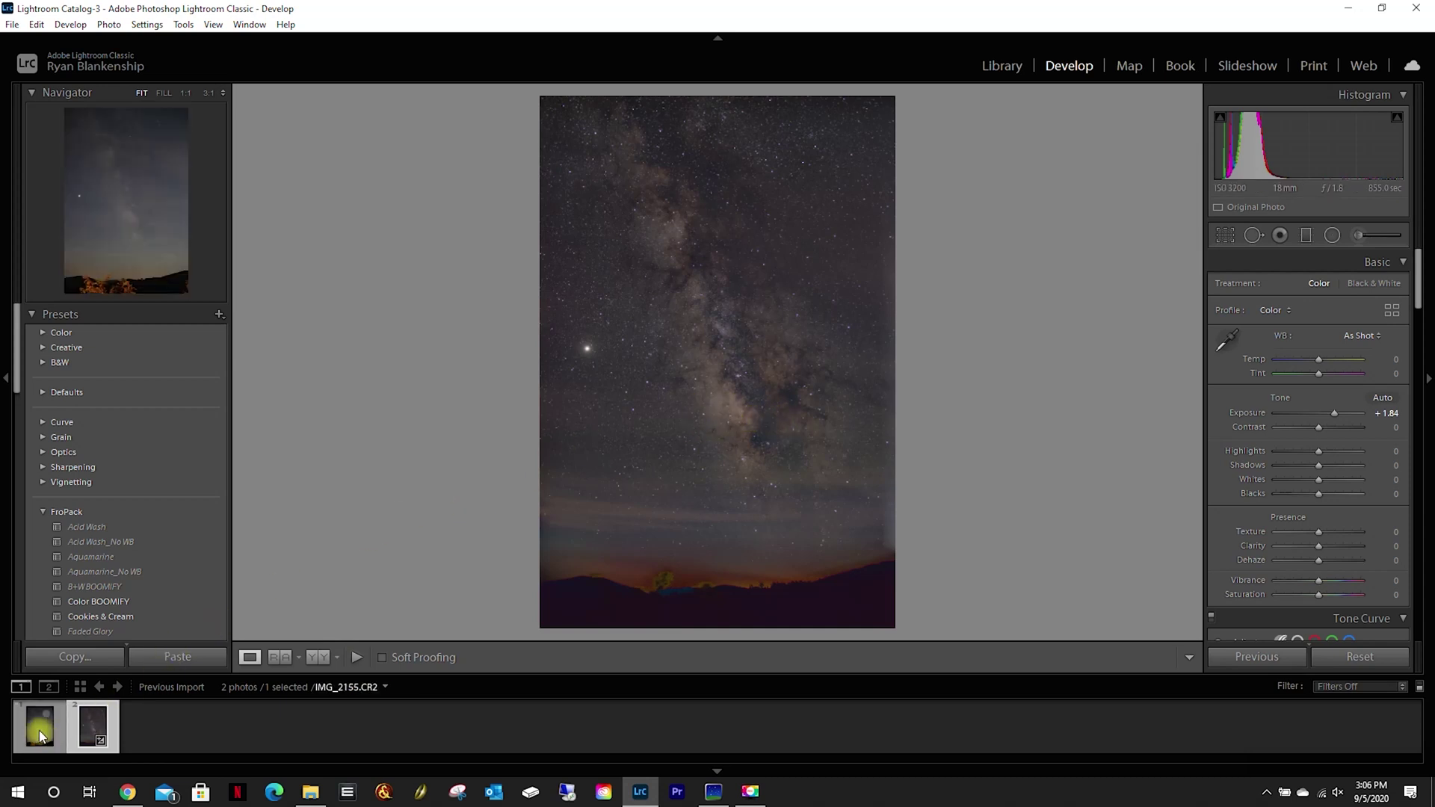
click(96, 729)
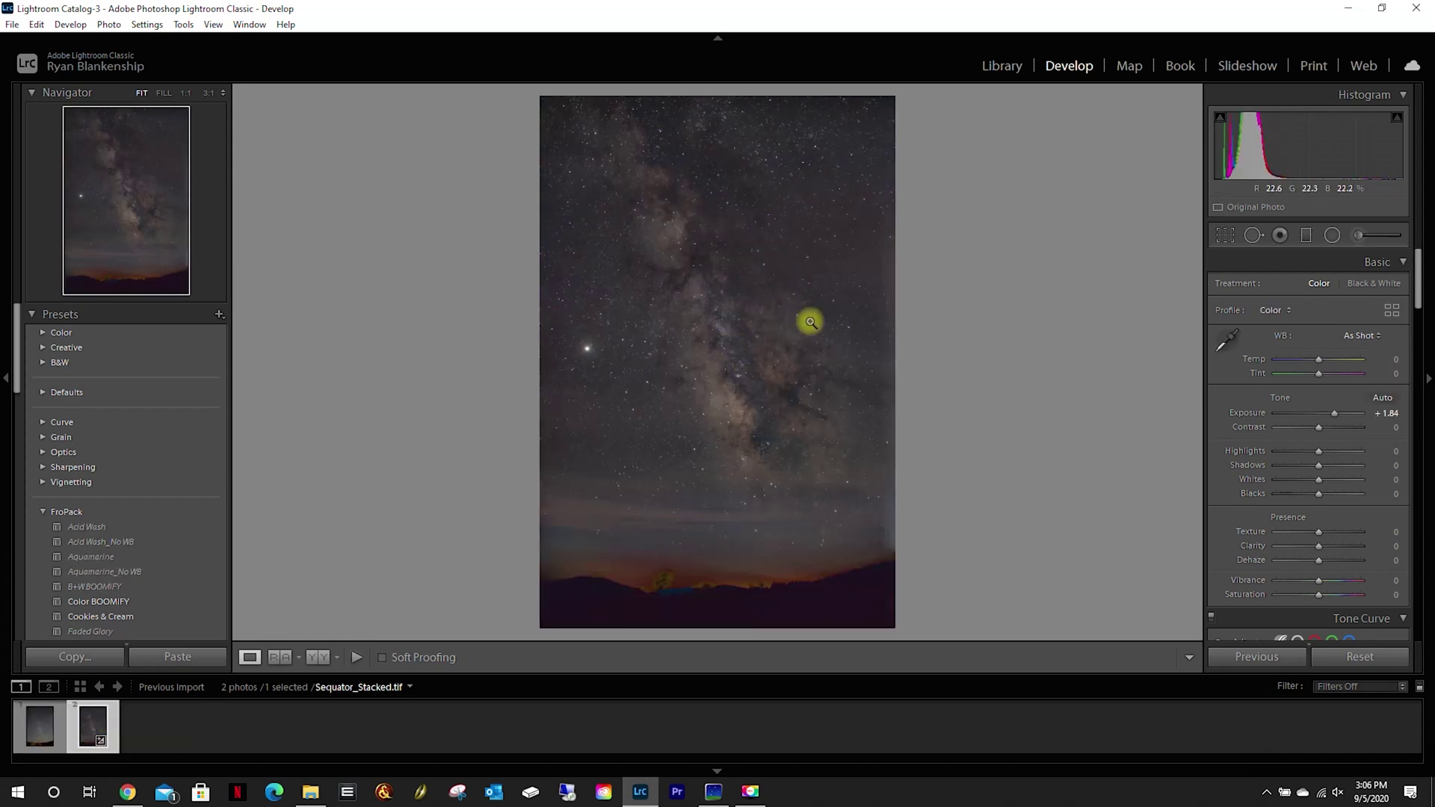
click(39, 725)
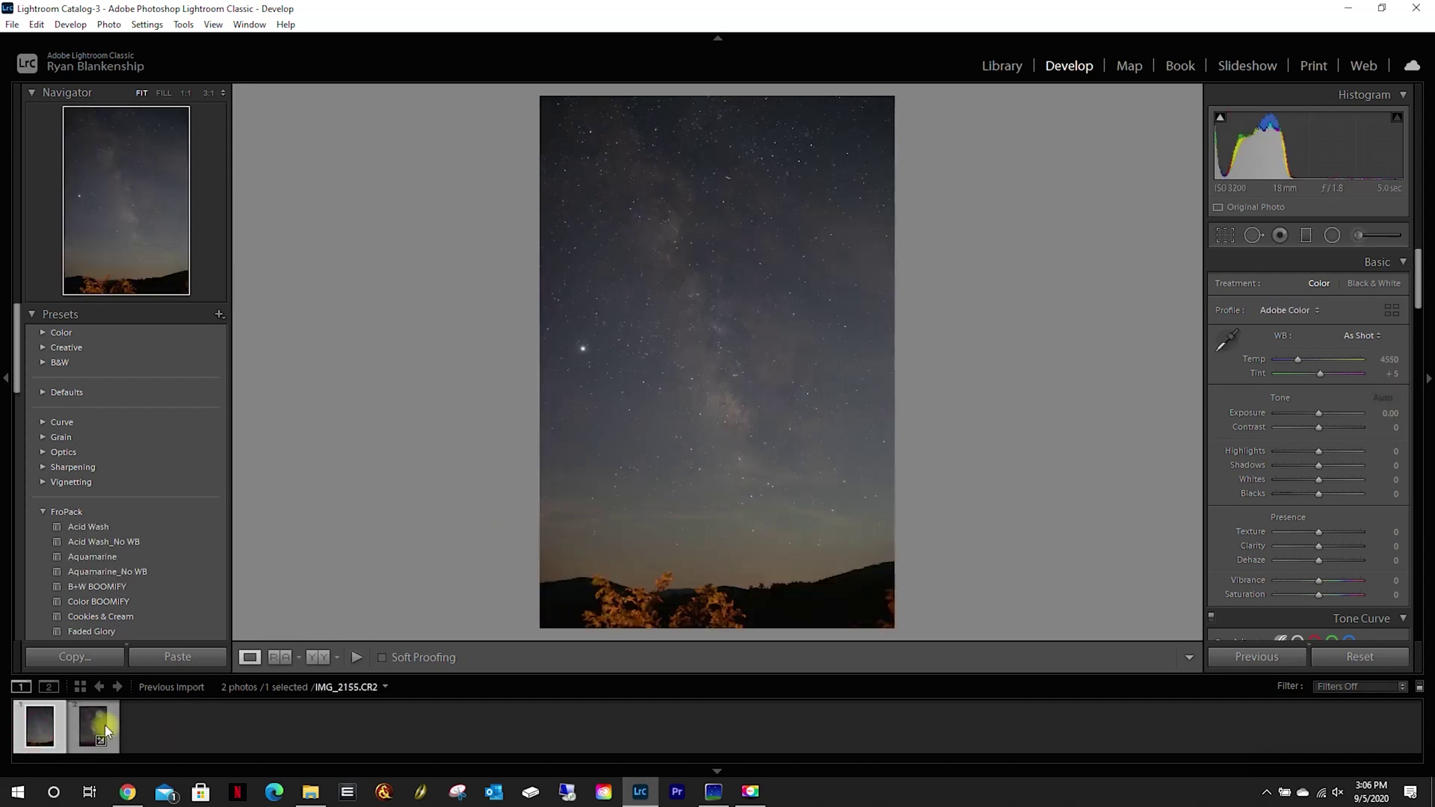
click(97, 729)
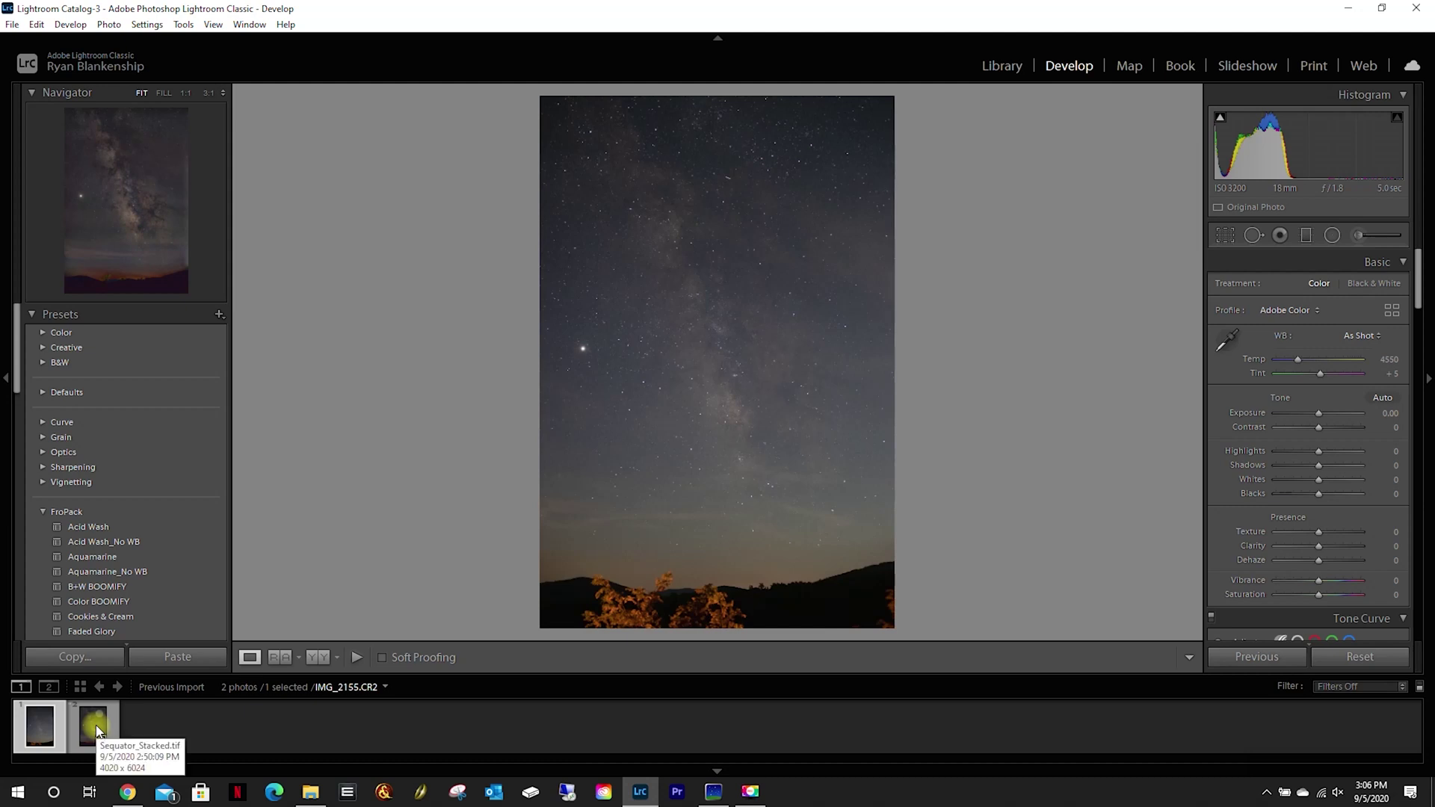
click(96, 725)
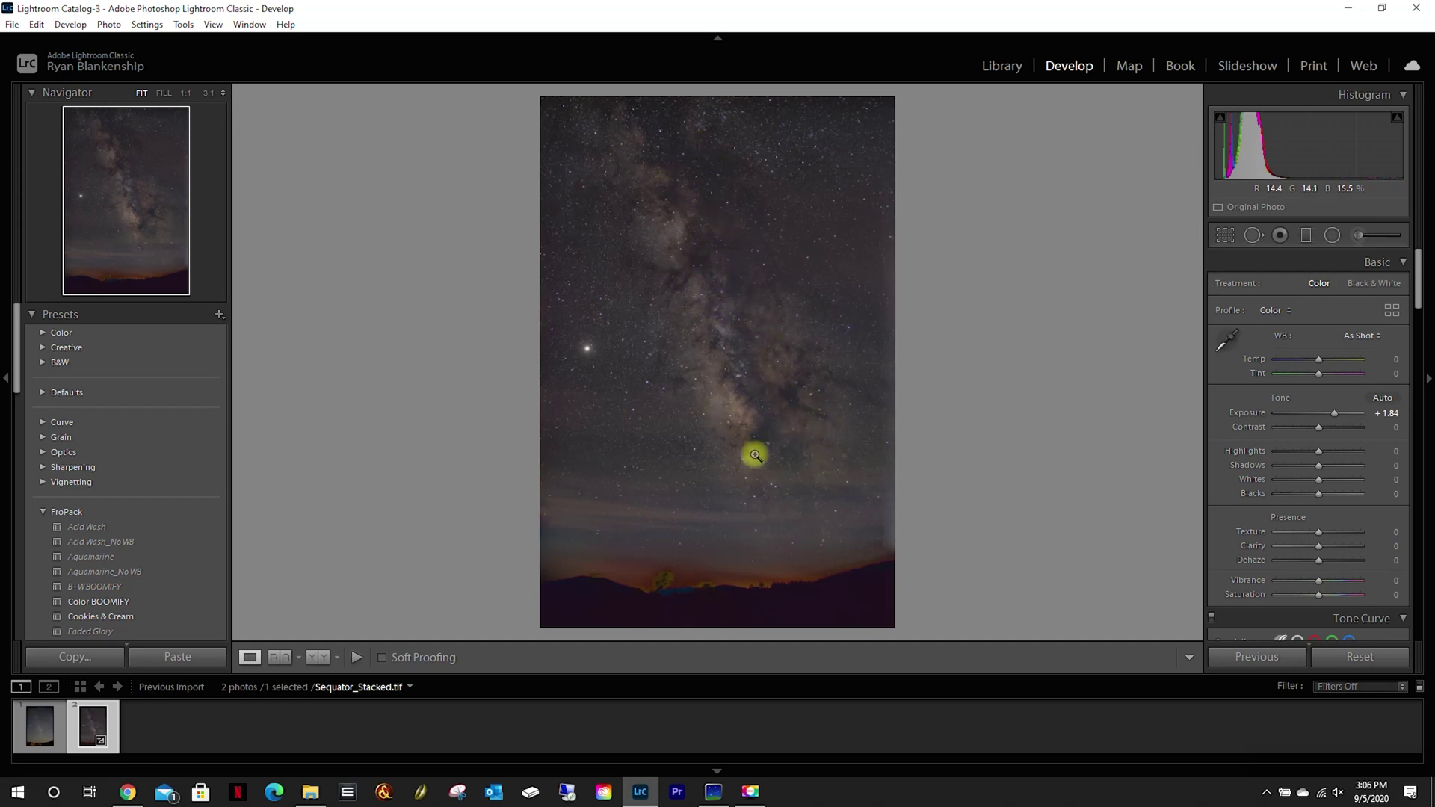
Step: Examine the stars and noise around the bright star and along the Milky Way in Sequator_Stacked.tif at 1:1 zoom
click(625, 375)
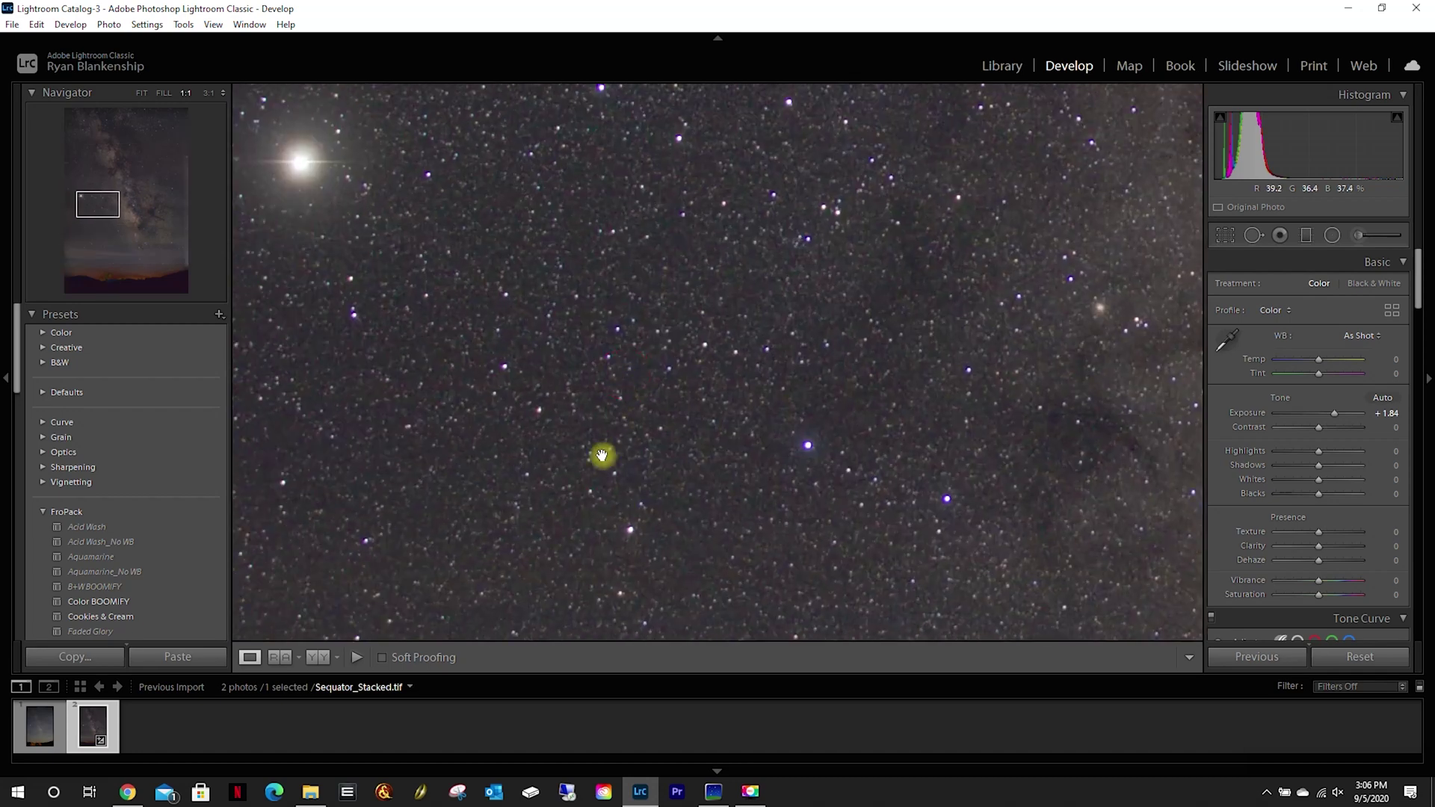
drag(481, 513, 803, 220)
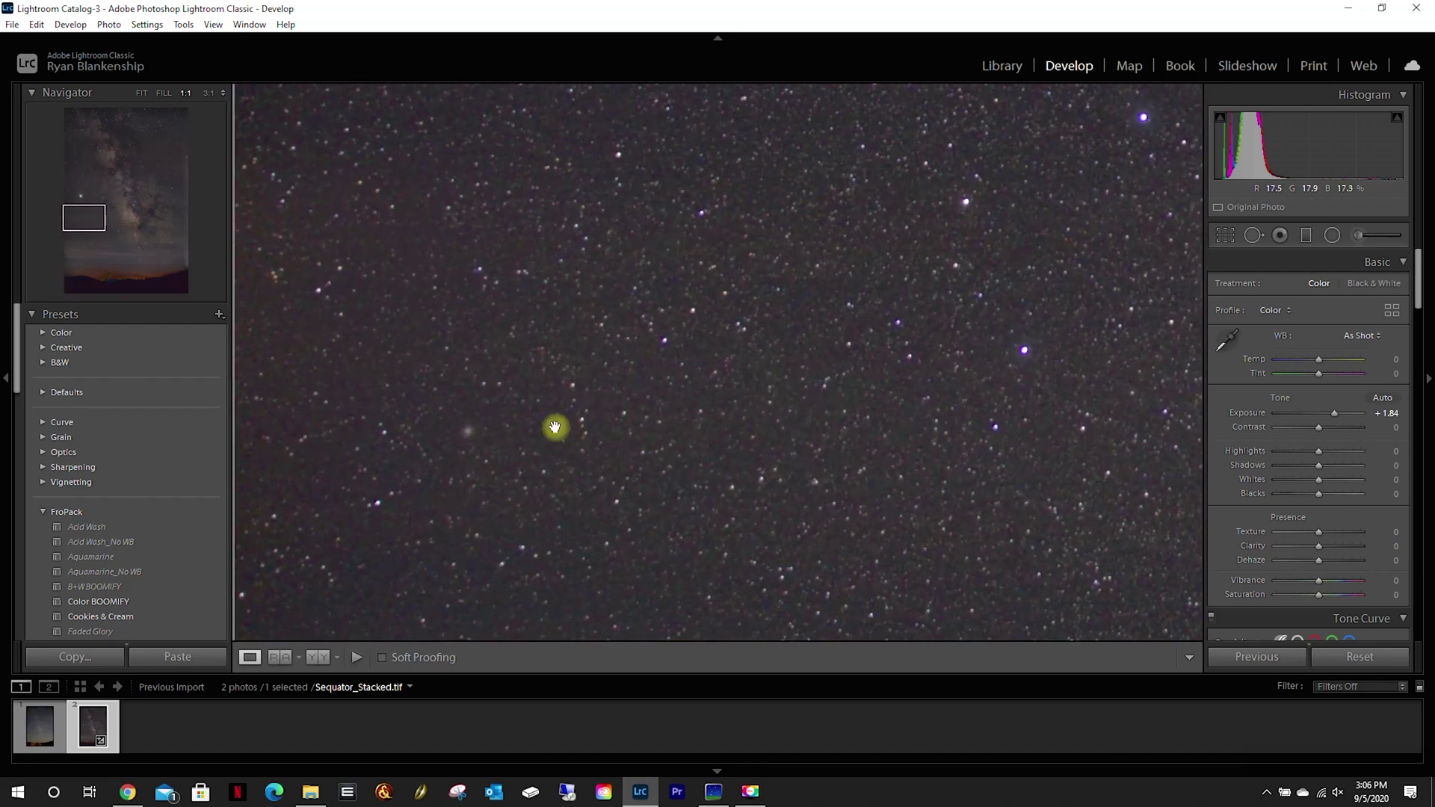
drag(609, 154, 635, 573)
drag(612, 214, 634, 182)
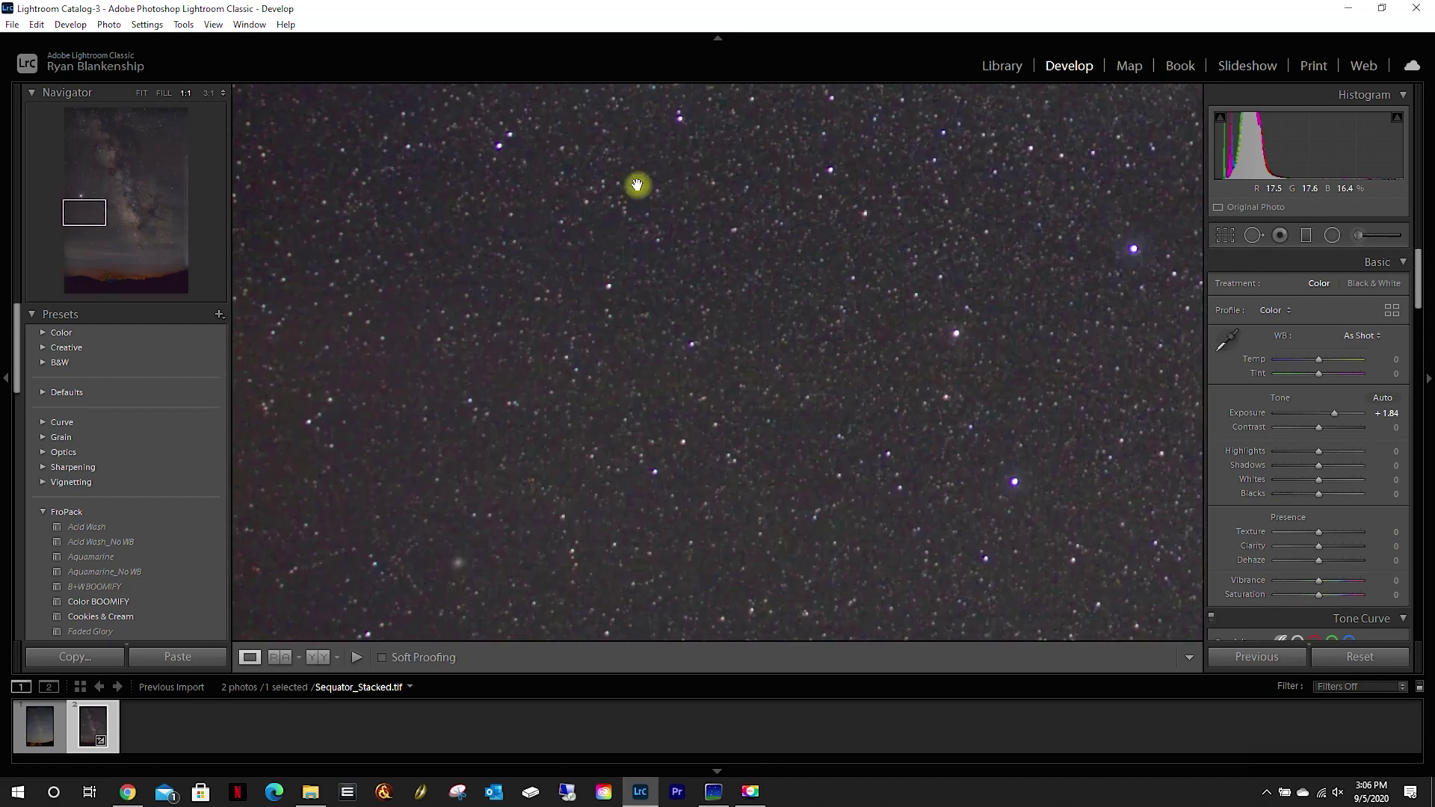
drag(711, 138, 730, 343)
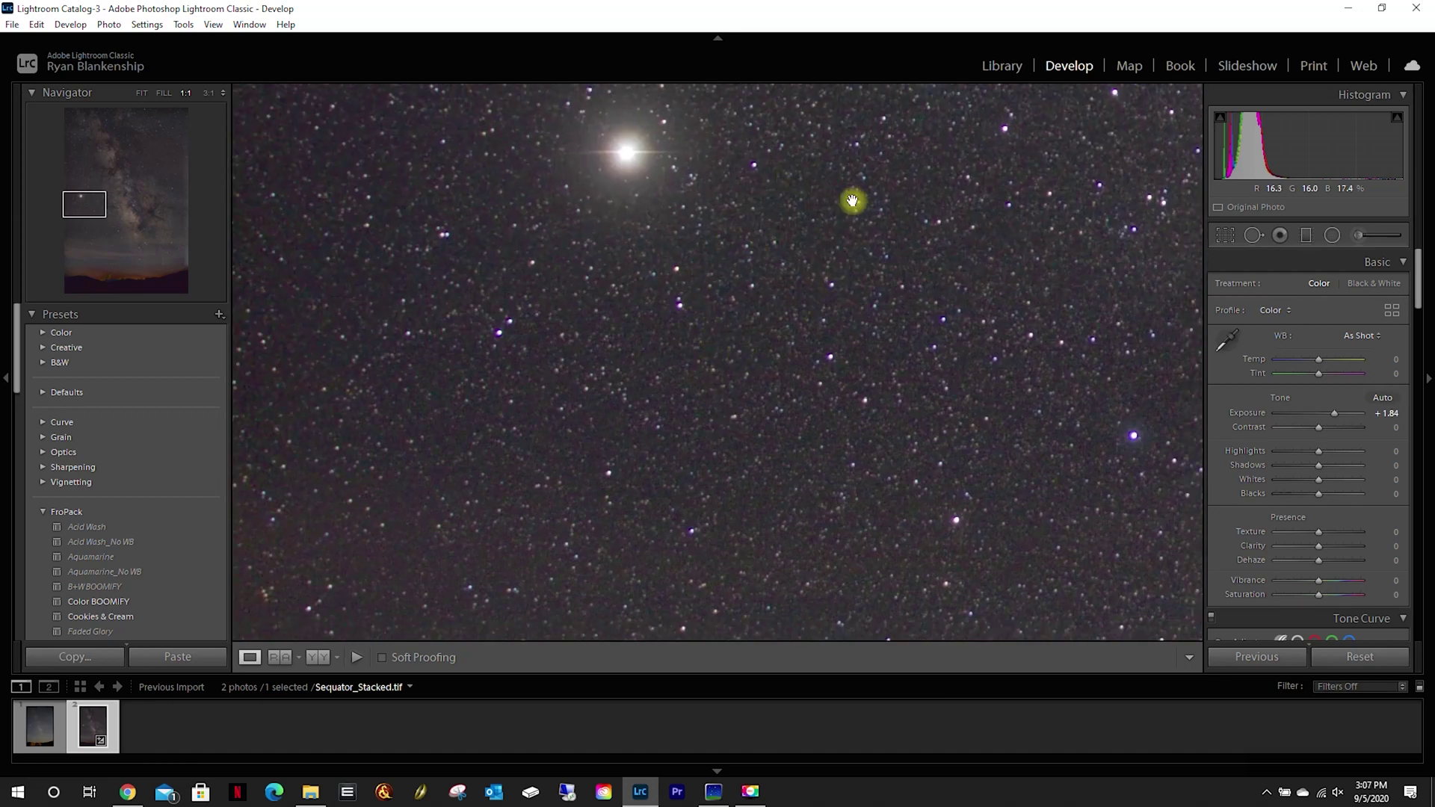
drag(832, 215, 755, 506)
drag(713, 207, 749, 535)
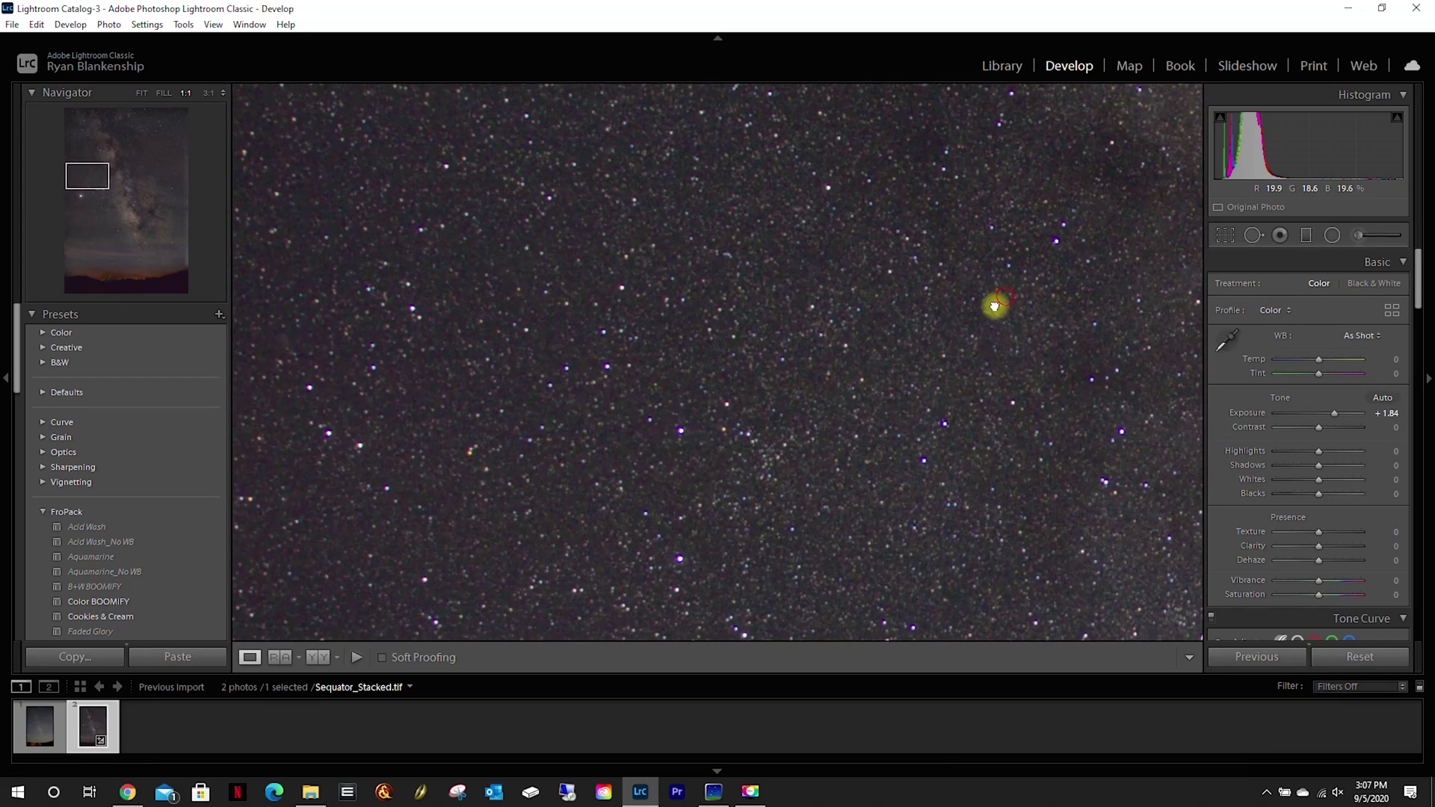
drag(996, 304, 634, 365)
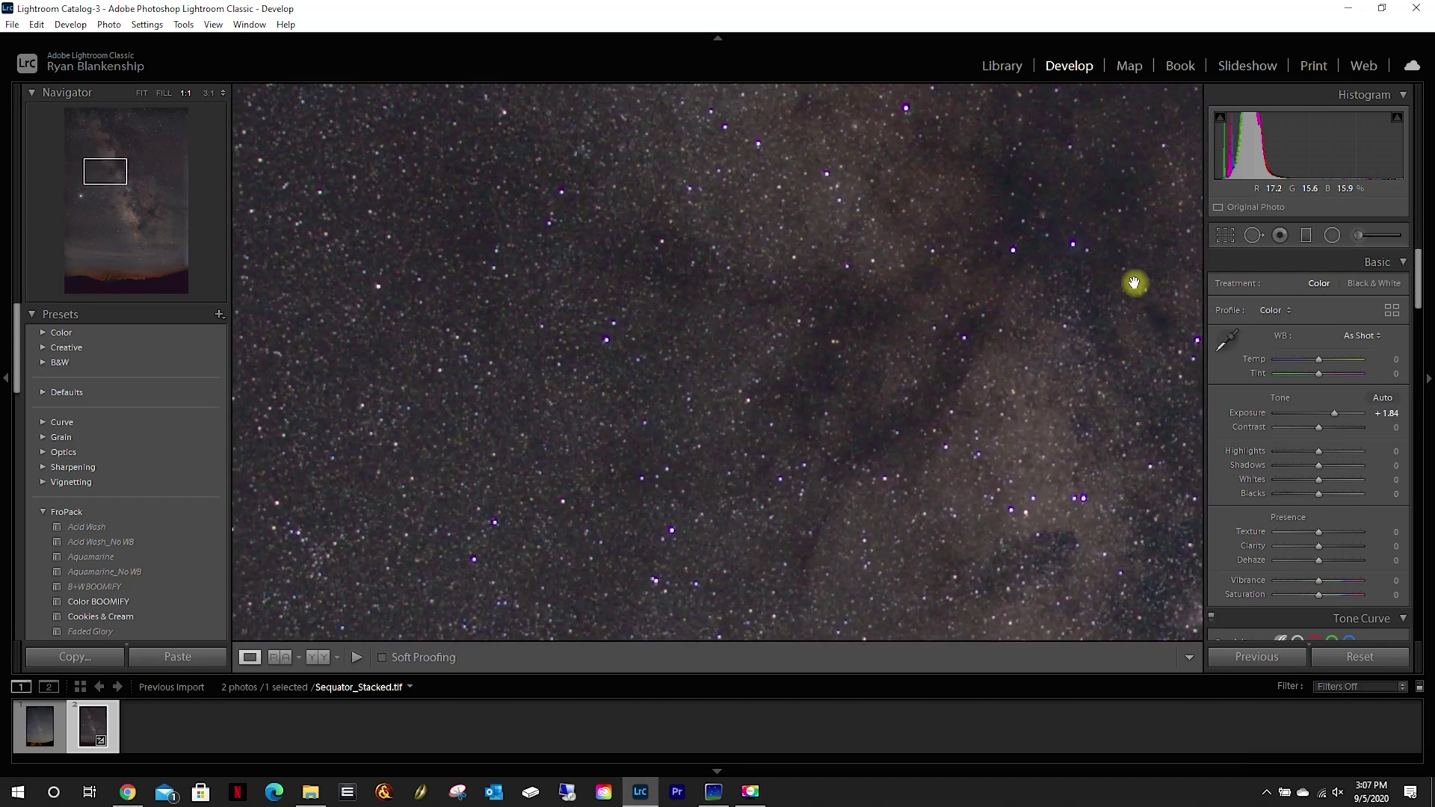
drag(1131, 234, 663, 493)
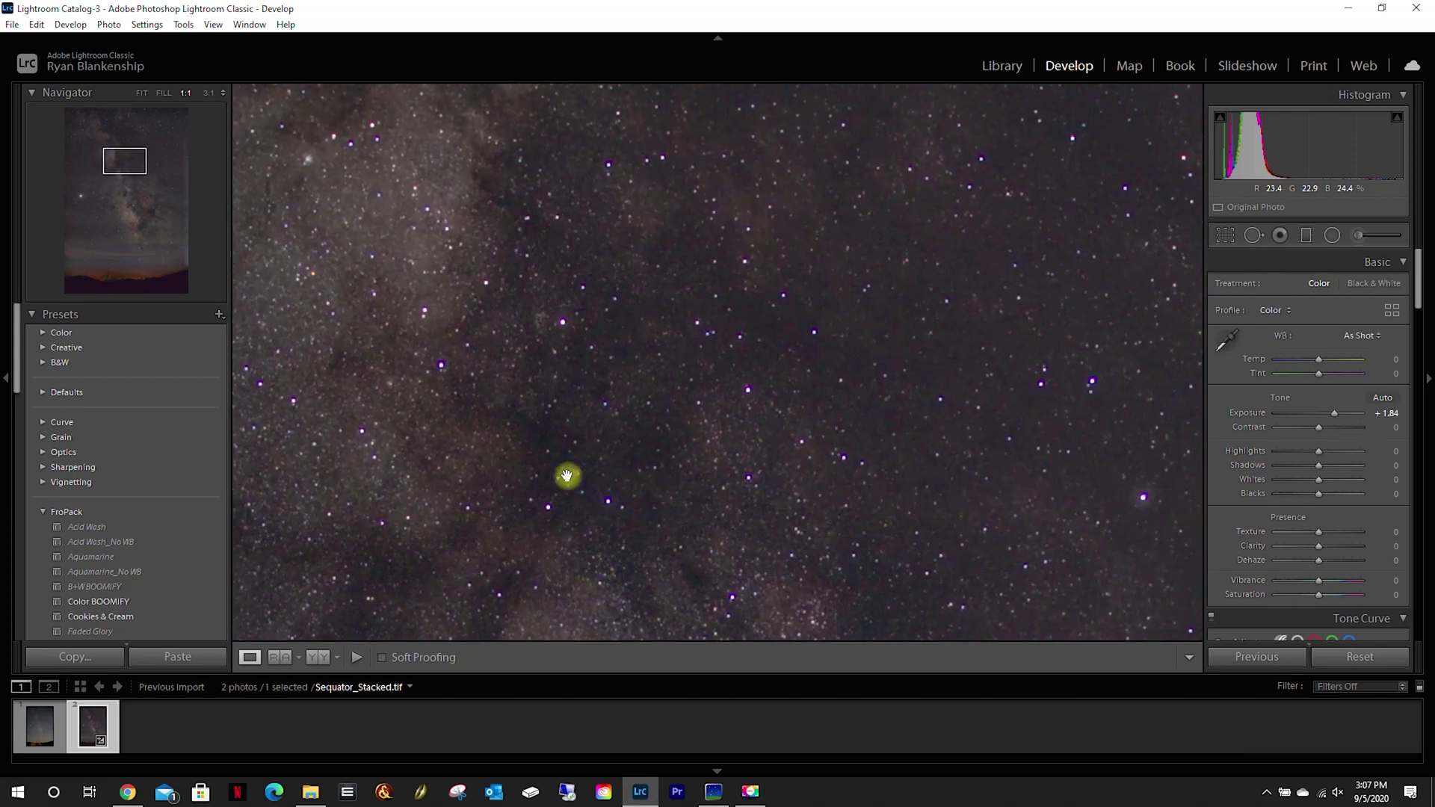
click(823, 377)
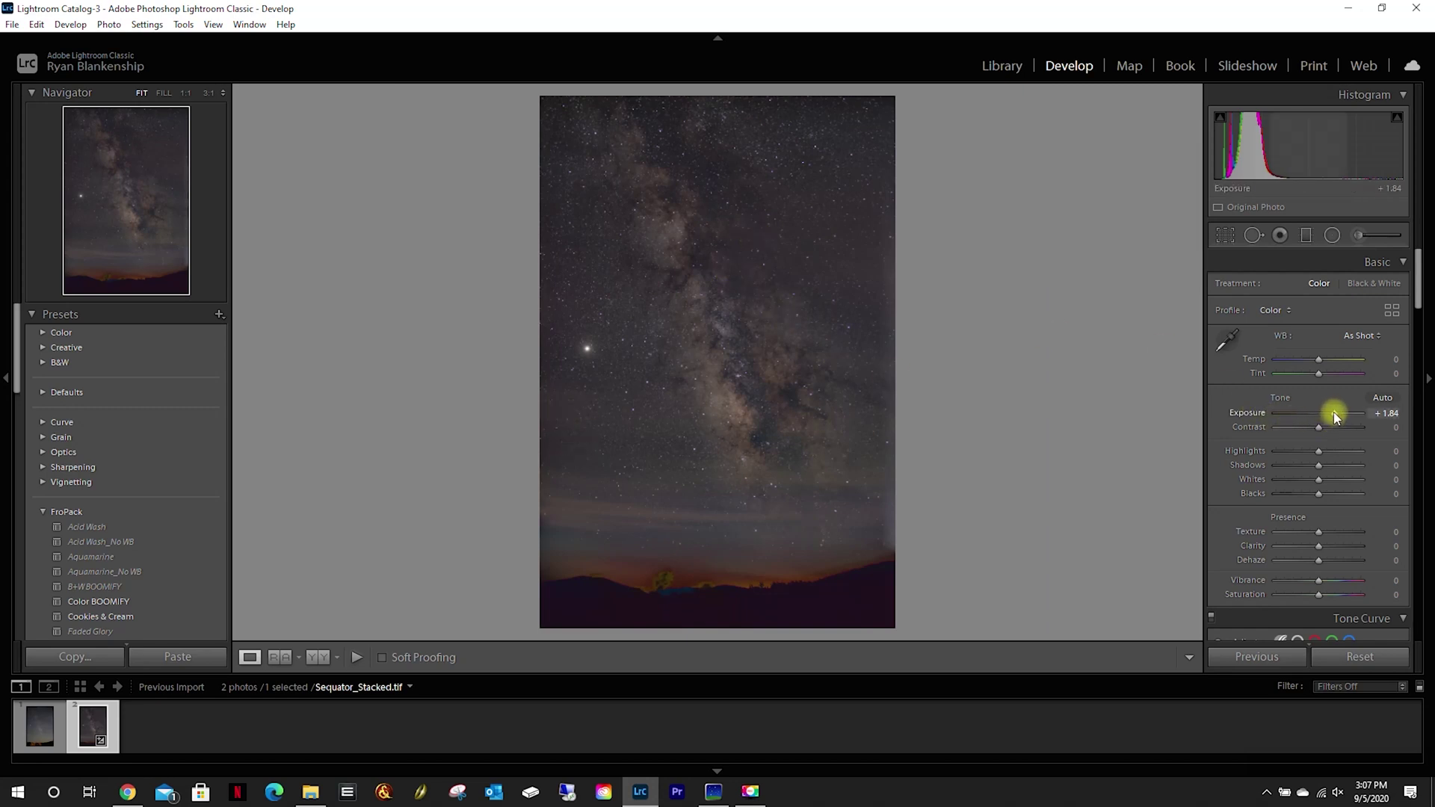
Step: Reset the Exposure of Sequator_Stacked.tif to 0
double_click(1335, 412)
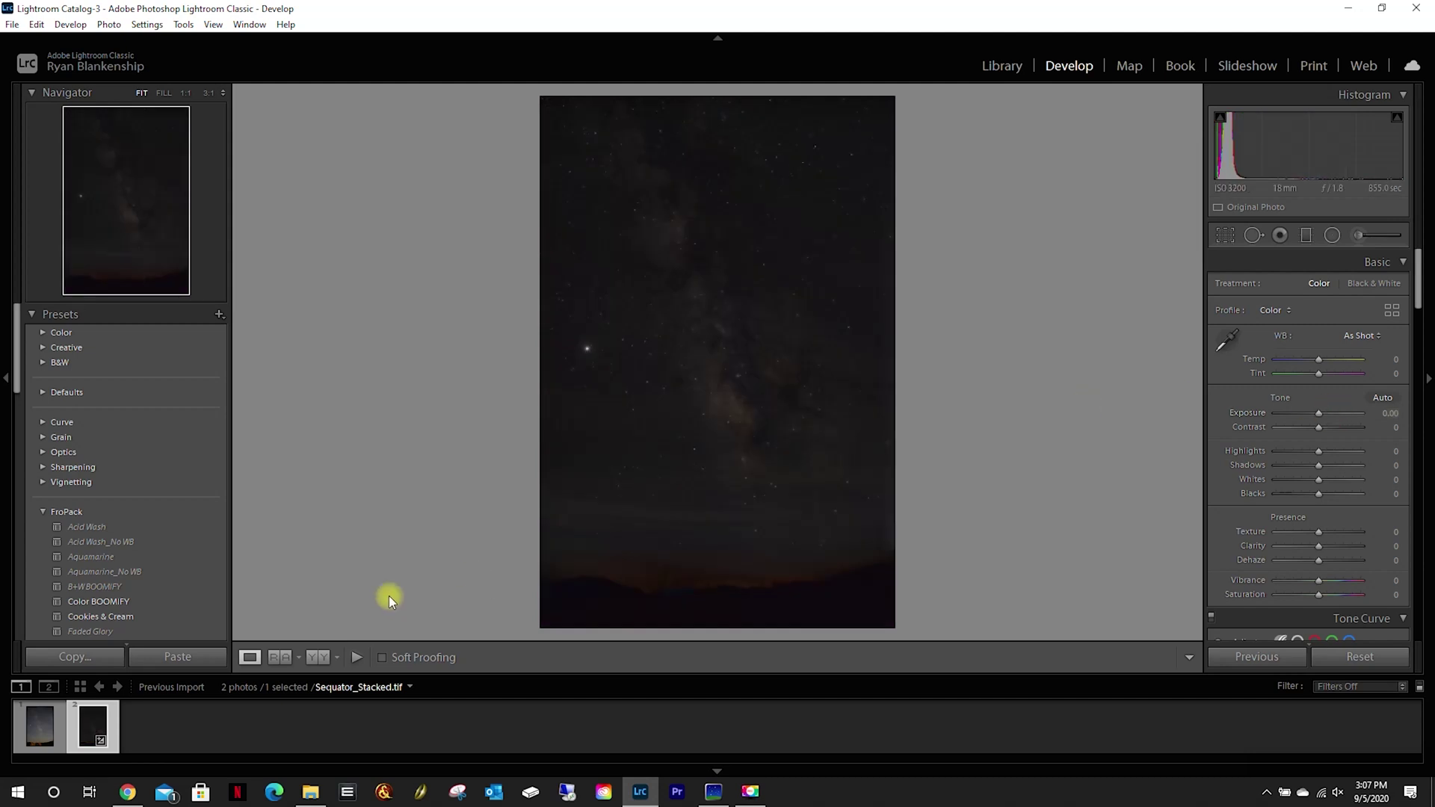
Step: Set a custom white balance on IMG_2155.CR2 by sampling a neutral point in the upper middle of its sky
click(61, 720)
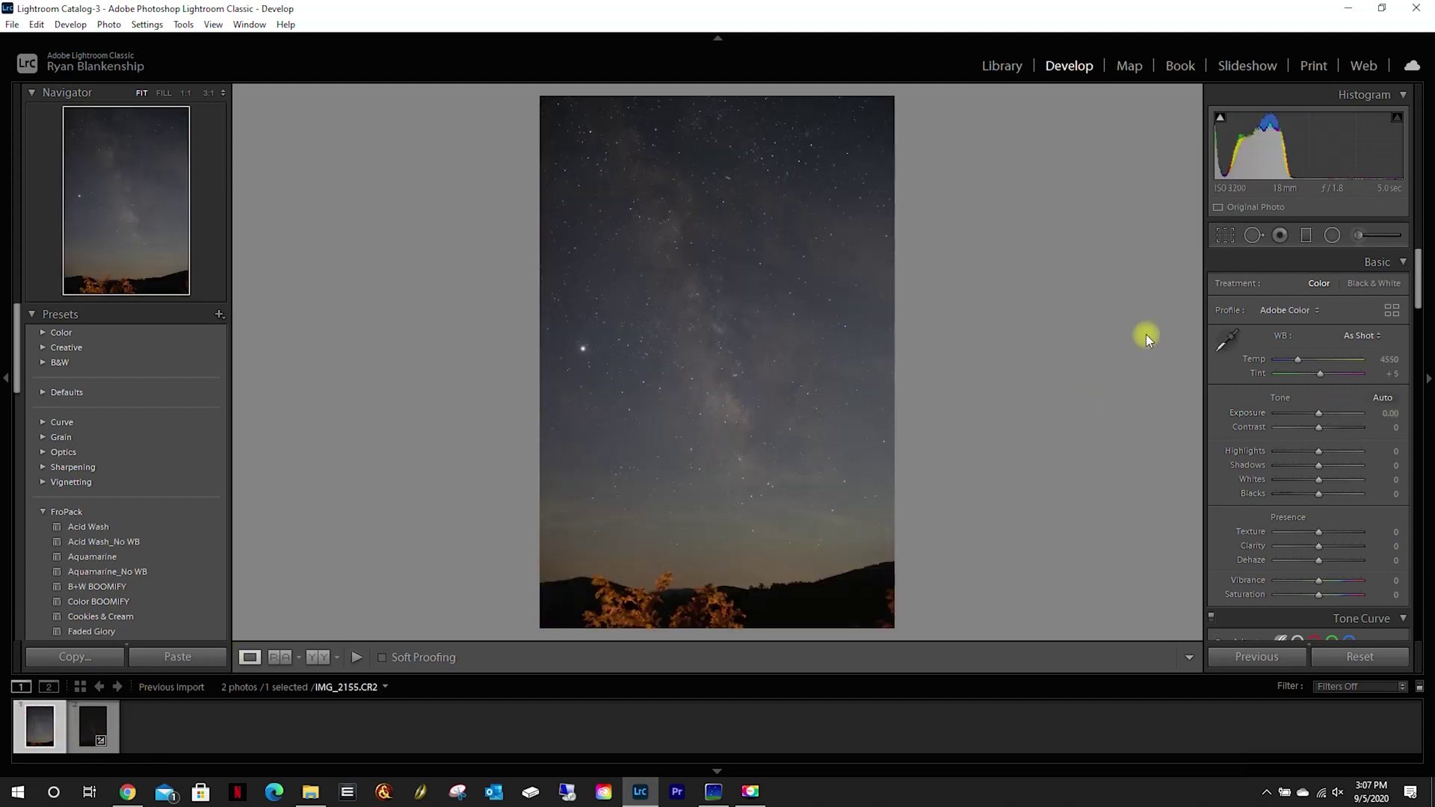
click(1226, 340)
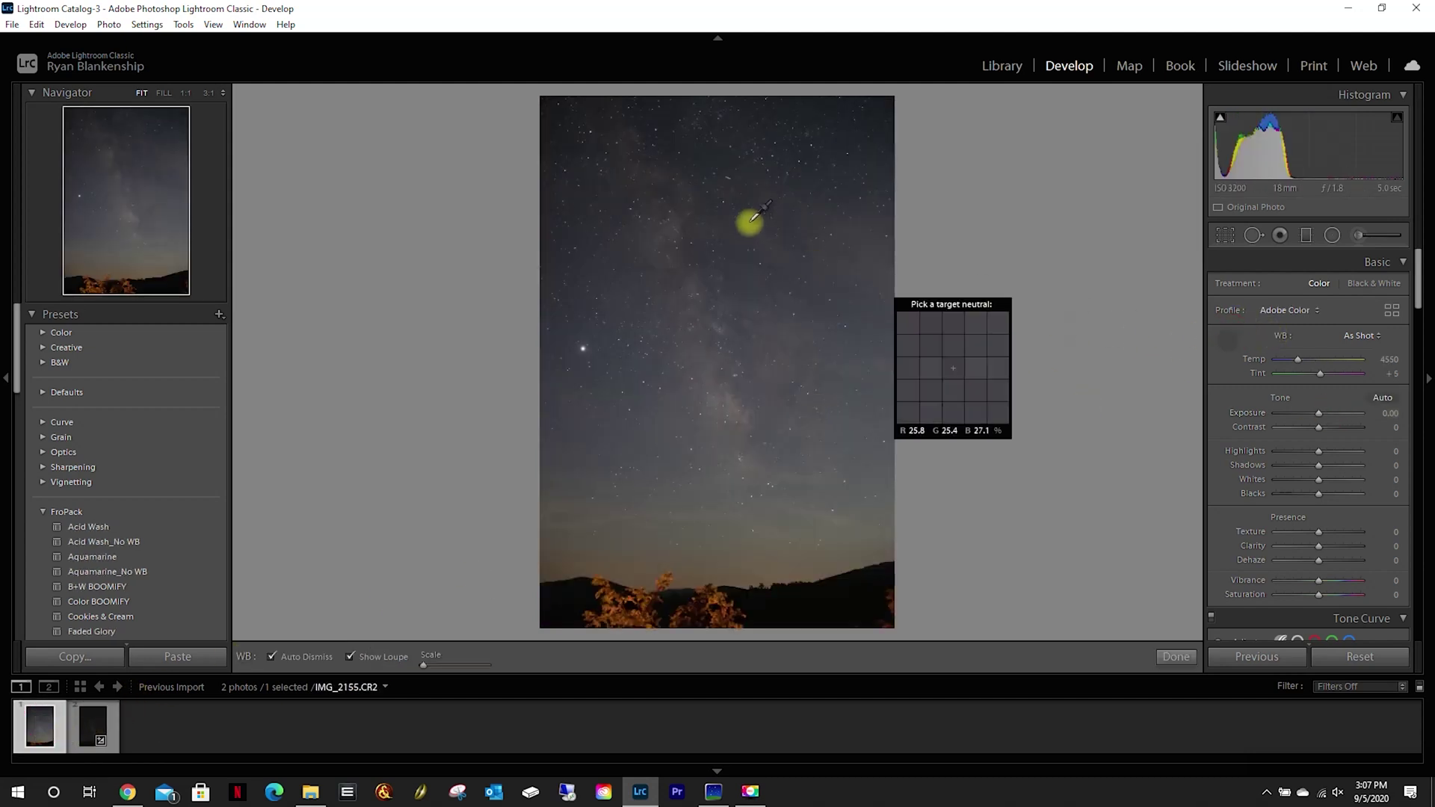
click(713, 147)
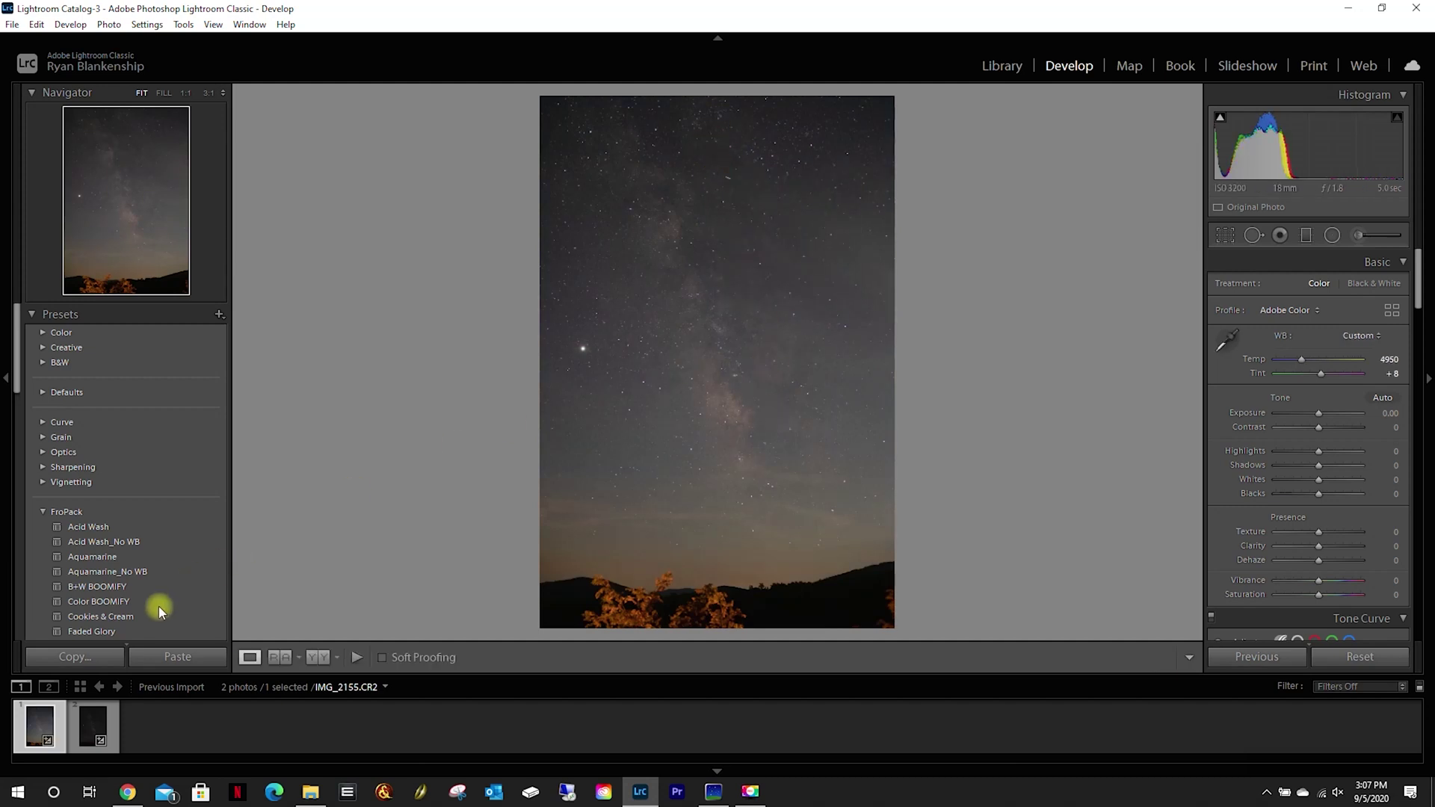
Step: Set a custom white balance on Sequator_Stacked.tif by sampling a neutral point in the upper middle of its sky
click(101, 710)
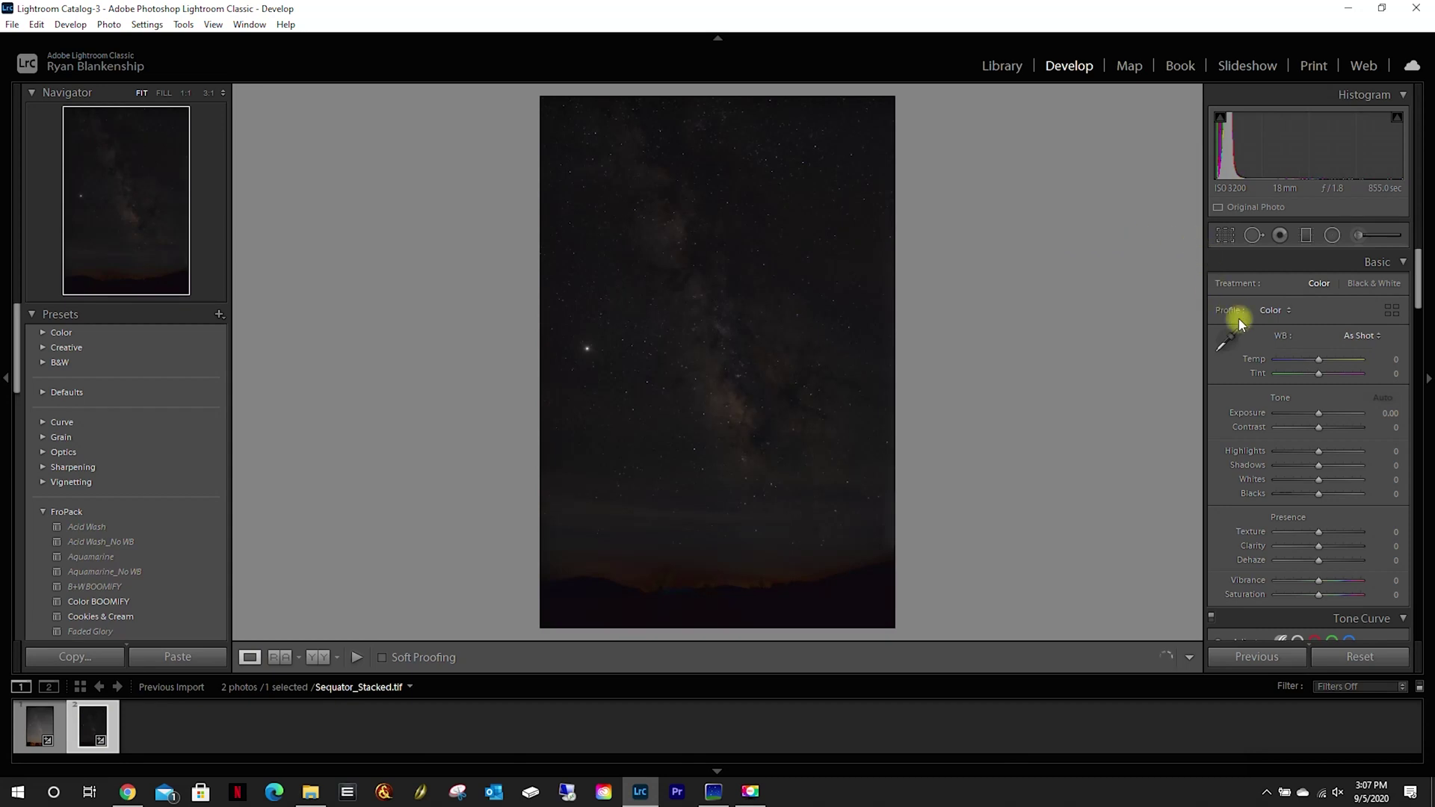
click(1228, 340)
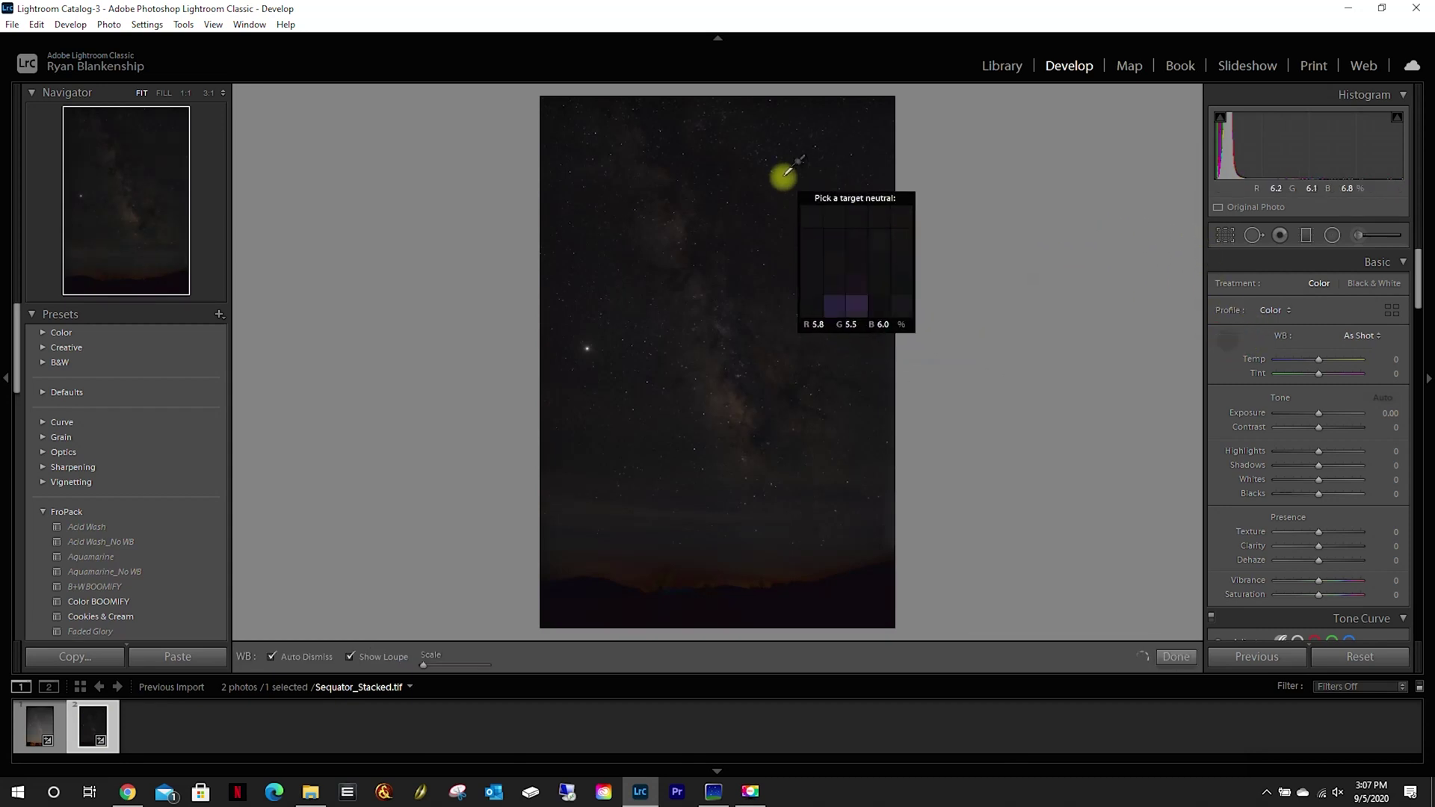
click(748, 168)
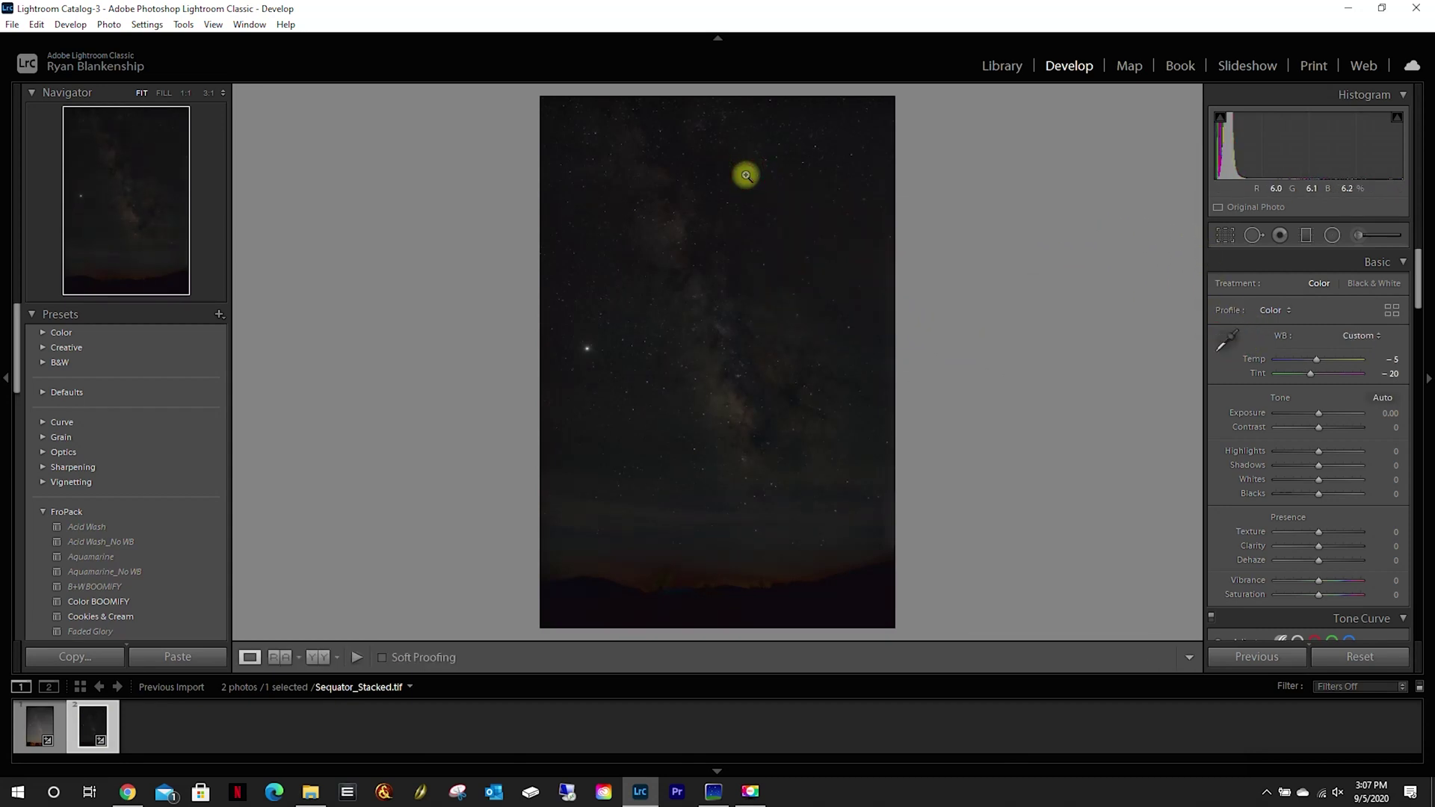
Step: Set Exposure +2.28, Contrast +18, Highlights +30, Shadows -67, Whites +19, Blacks -18, Texture -4, Clarity +14, Dehaze +4, Vibrance +11 and Saturation +7 on the stack
drag(1317, 416, 1338, 412)
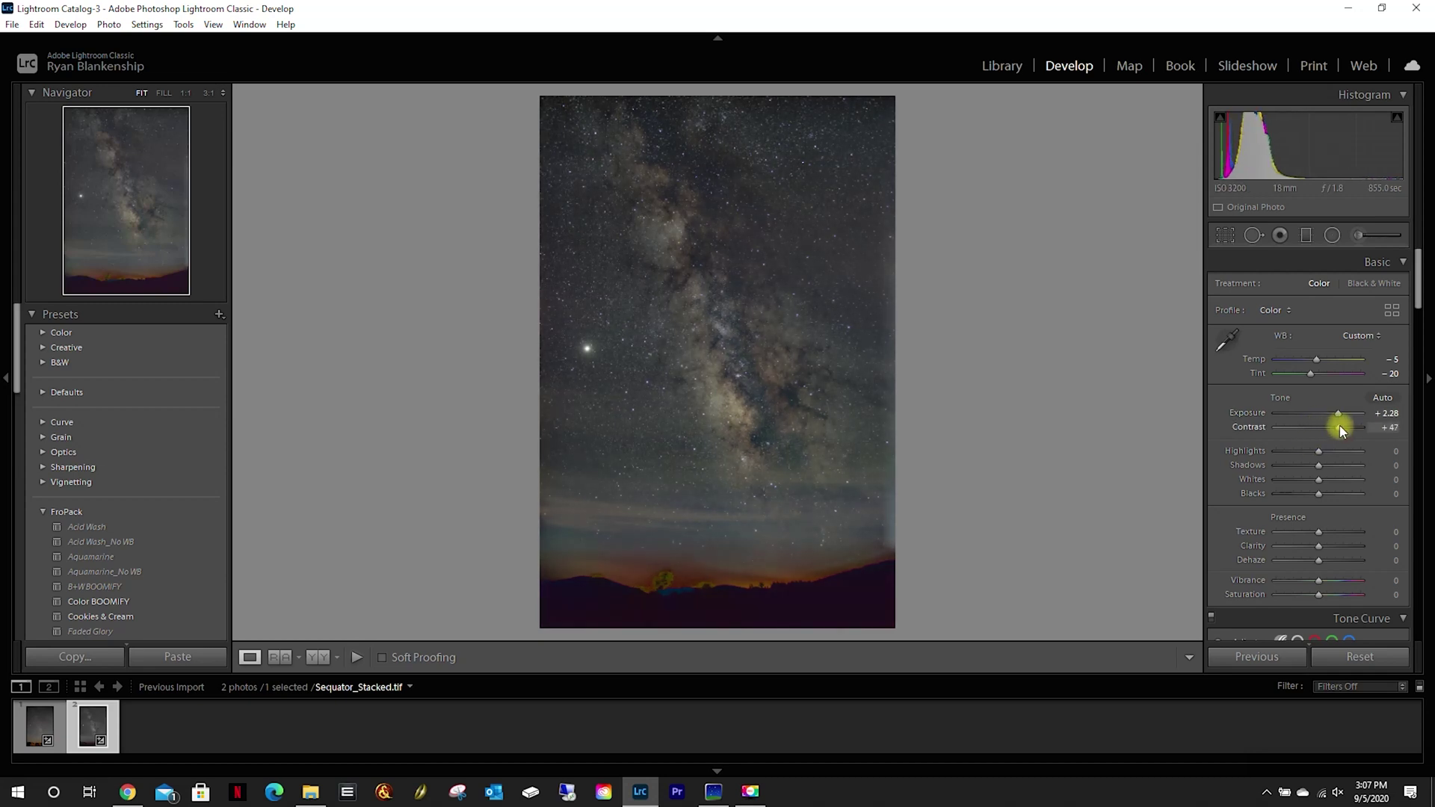
drag(1342, 423, 1353, 424)
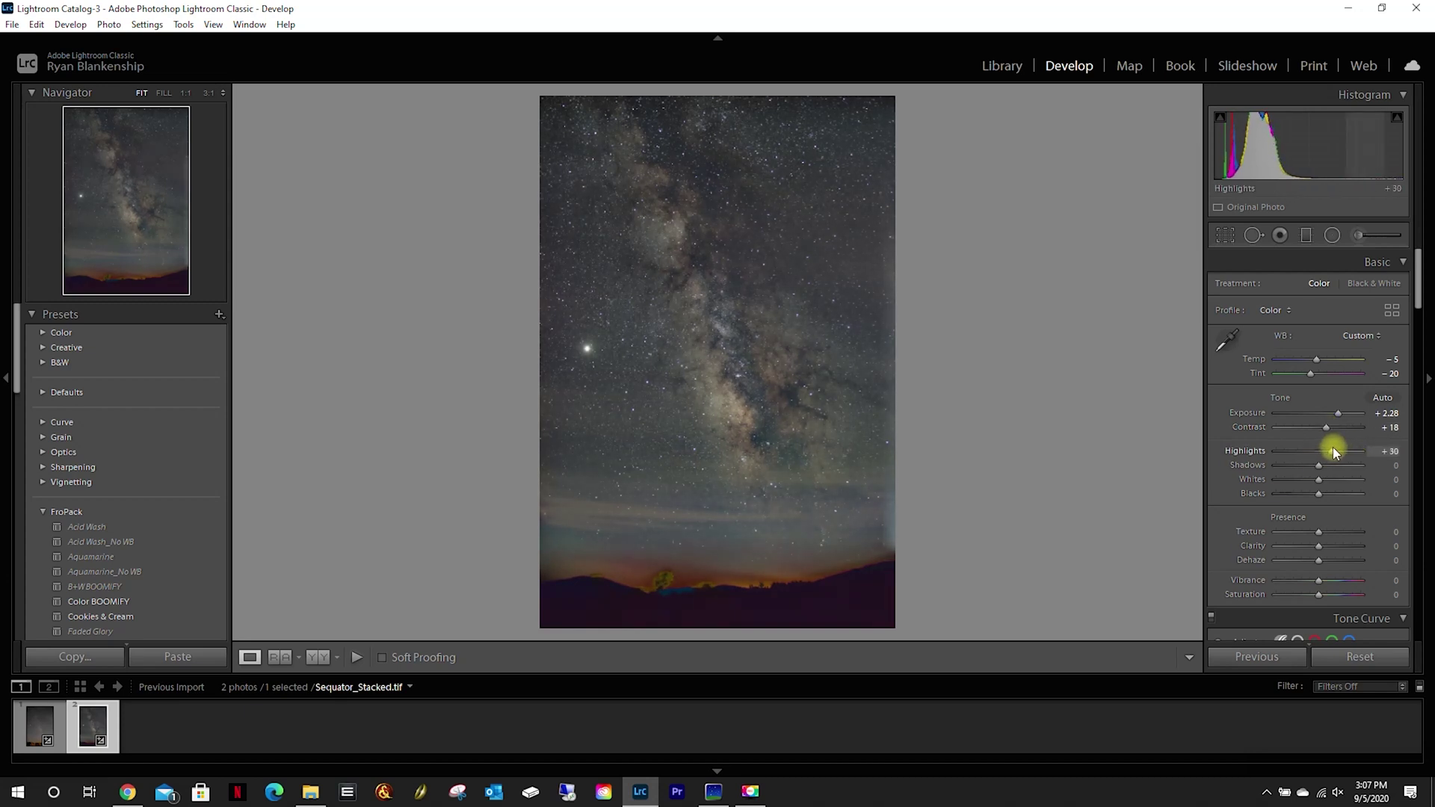
drag(1317, 465, 1320, 595)
Step: Adjust the stack's Tone Curve regions to Highlights +20, Lights +24, Darks -9 and Shadows +29
scroll(1271, 497, down, 5)
drag(1319, 526, 1327, 527)
drag(1318, 540, 1333, 574)
Step: Set the stacked image's Sharpening Amount to 8 and its Luminance noise reduction to 45
scroll(1301, 523, down, 15)
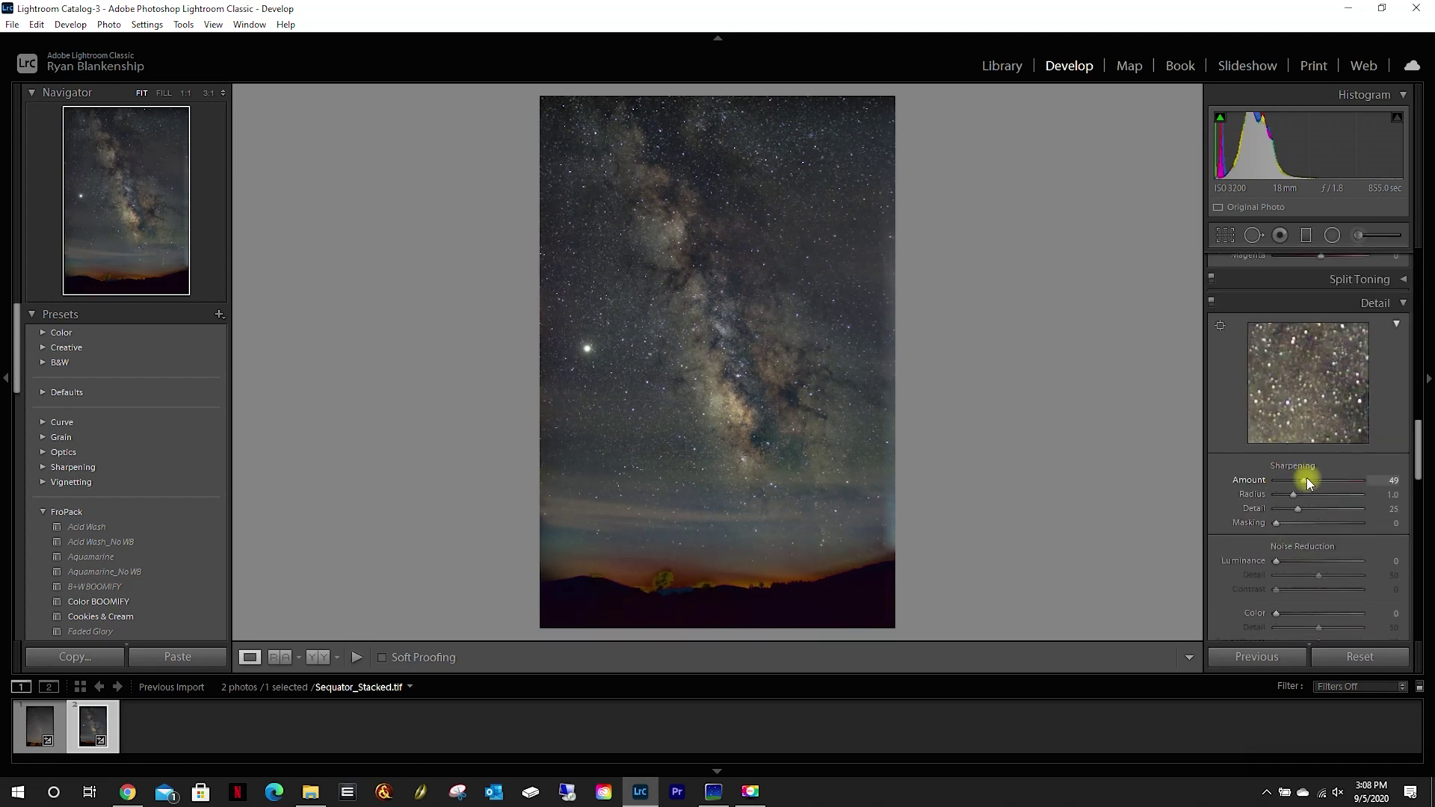
drag(1282, 483, 1283, 482)
drag(1276, 561, 1317, 562)
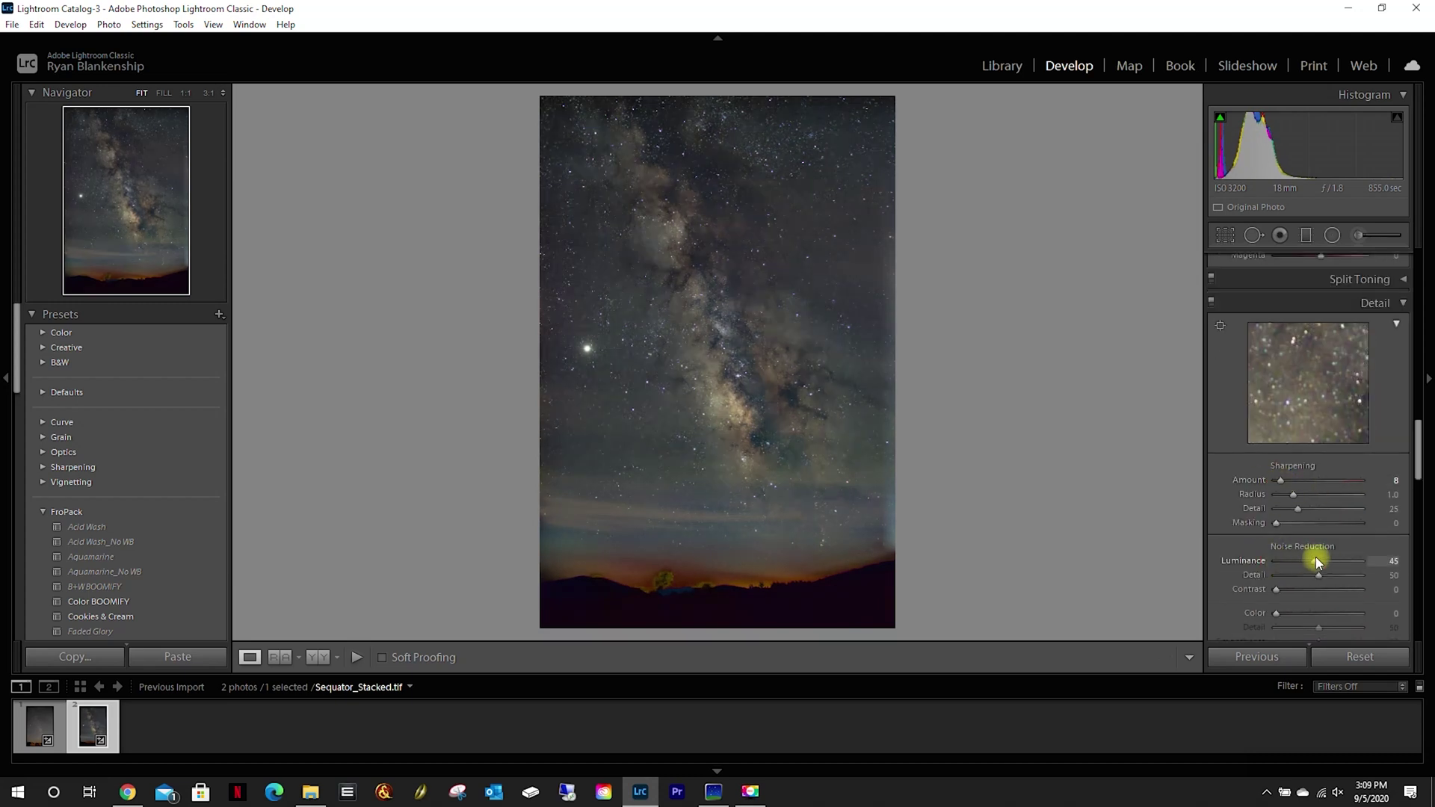
scroll(1285, 548, up, 15)
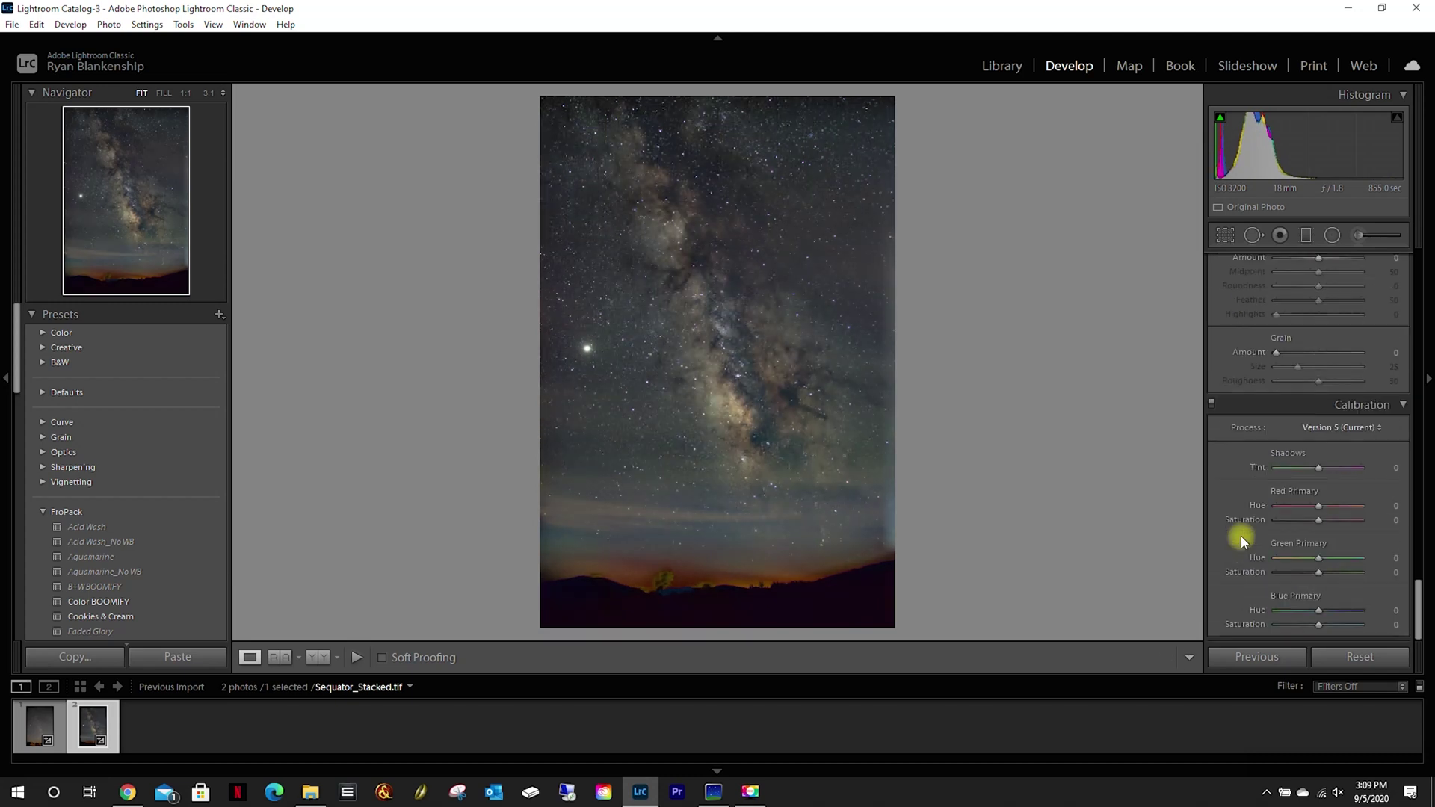
Step: Check the stars at 1:1 zoom and reset the Tone Curve's Highlights, Lights, Darks and Shadows to 0
click(785, 166)
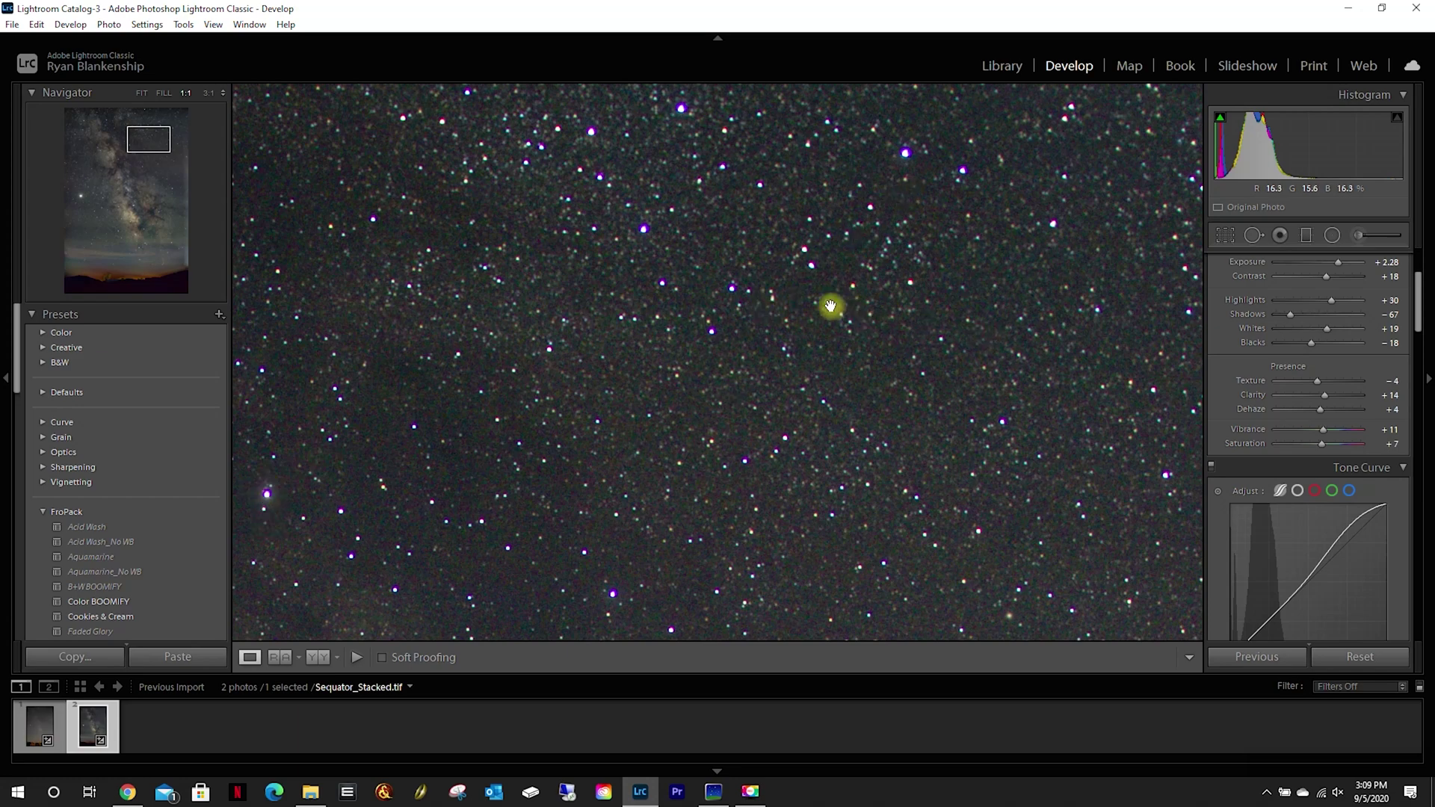
scroll(831, 304, up, 5)
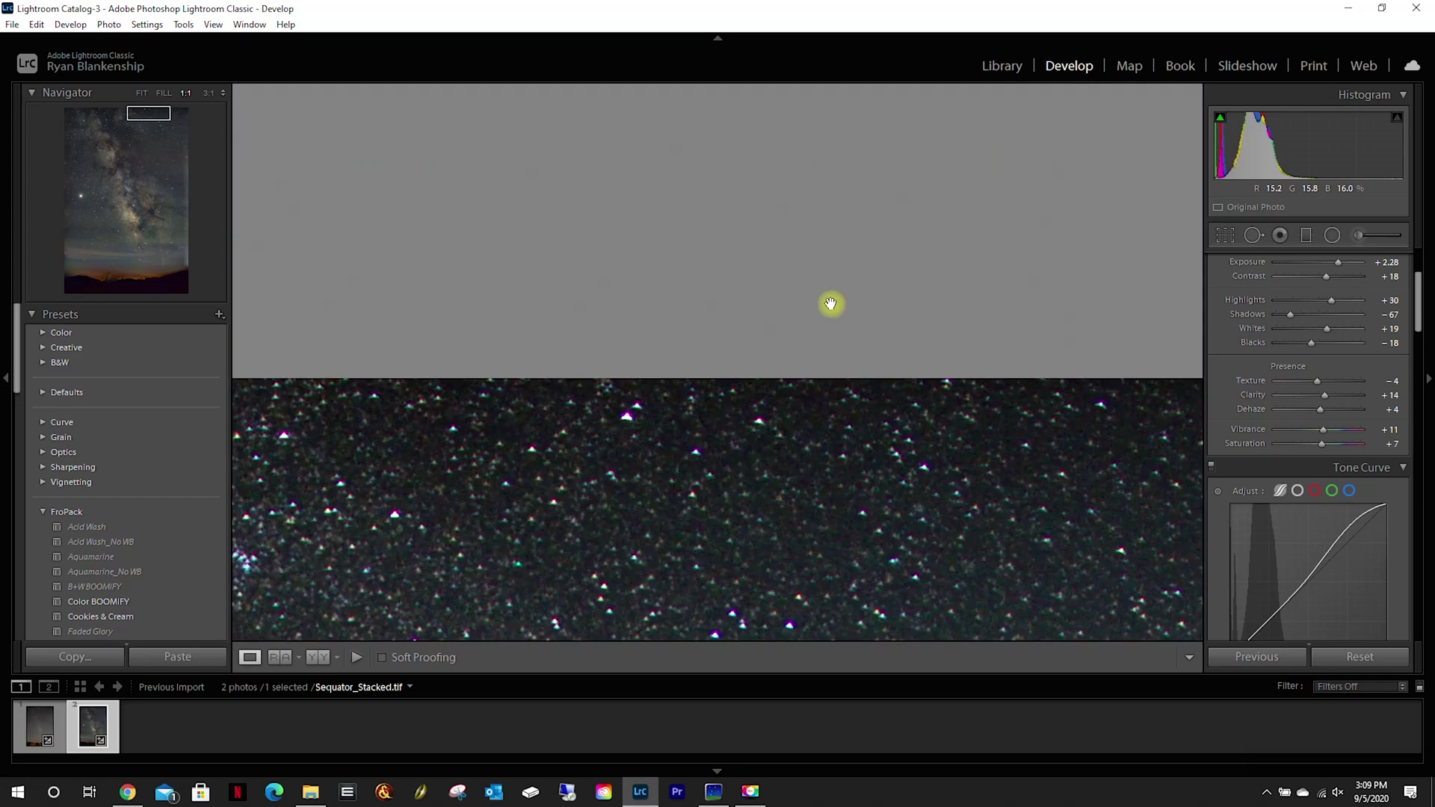
scroll(830, 304, down, 5)
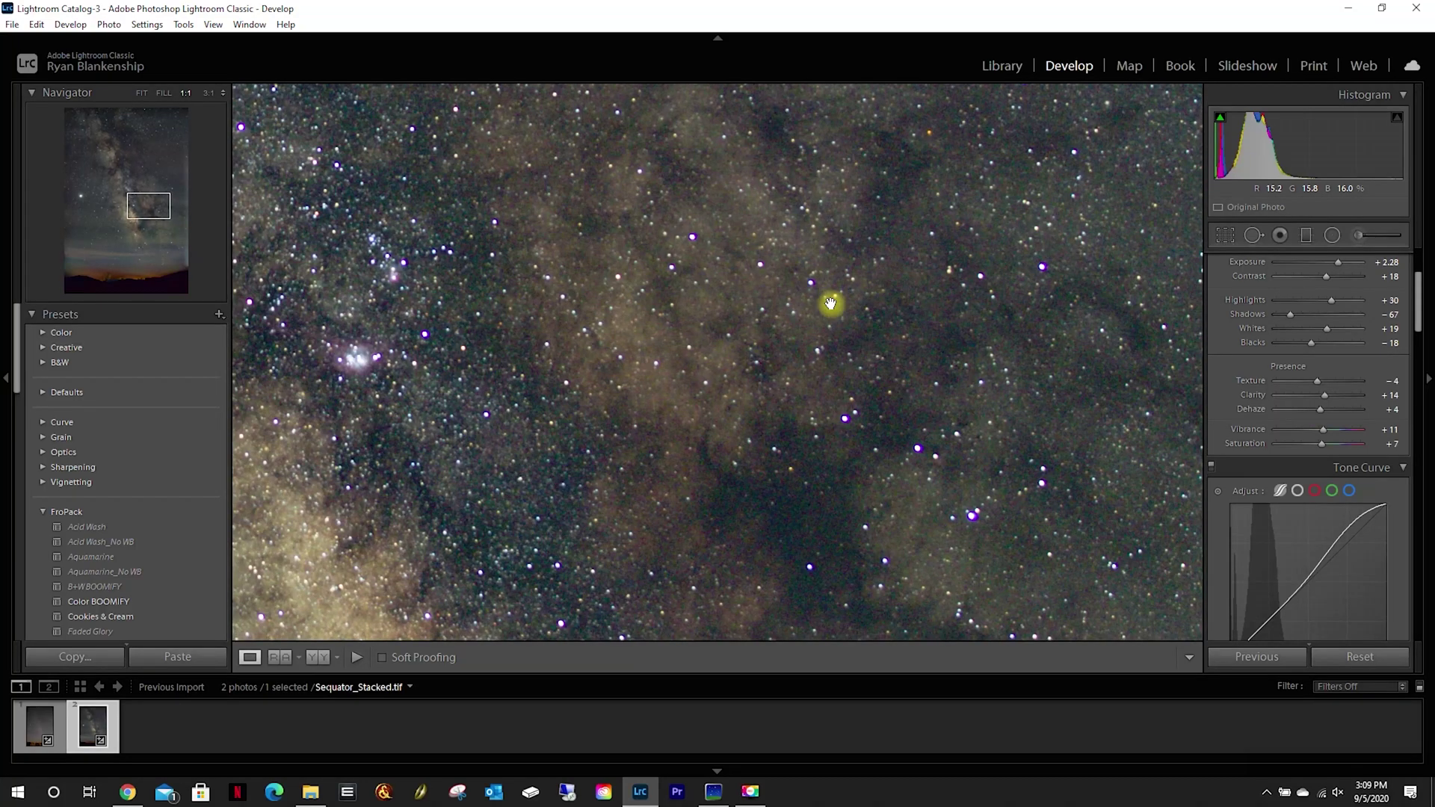
scroll(1349, 487, down, 3)
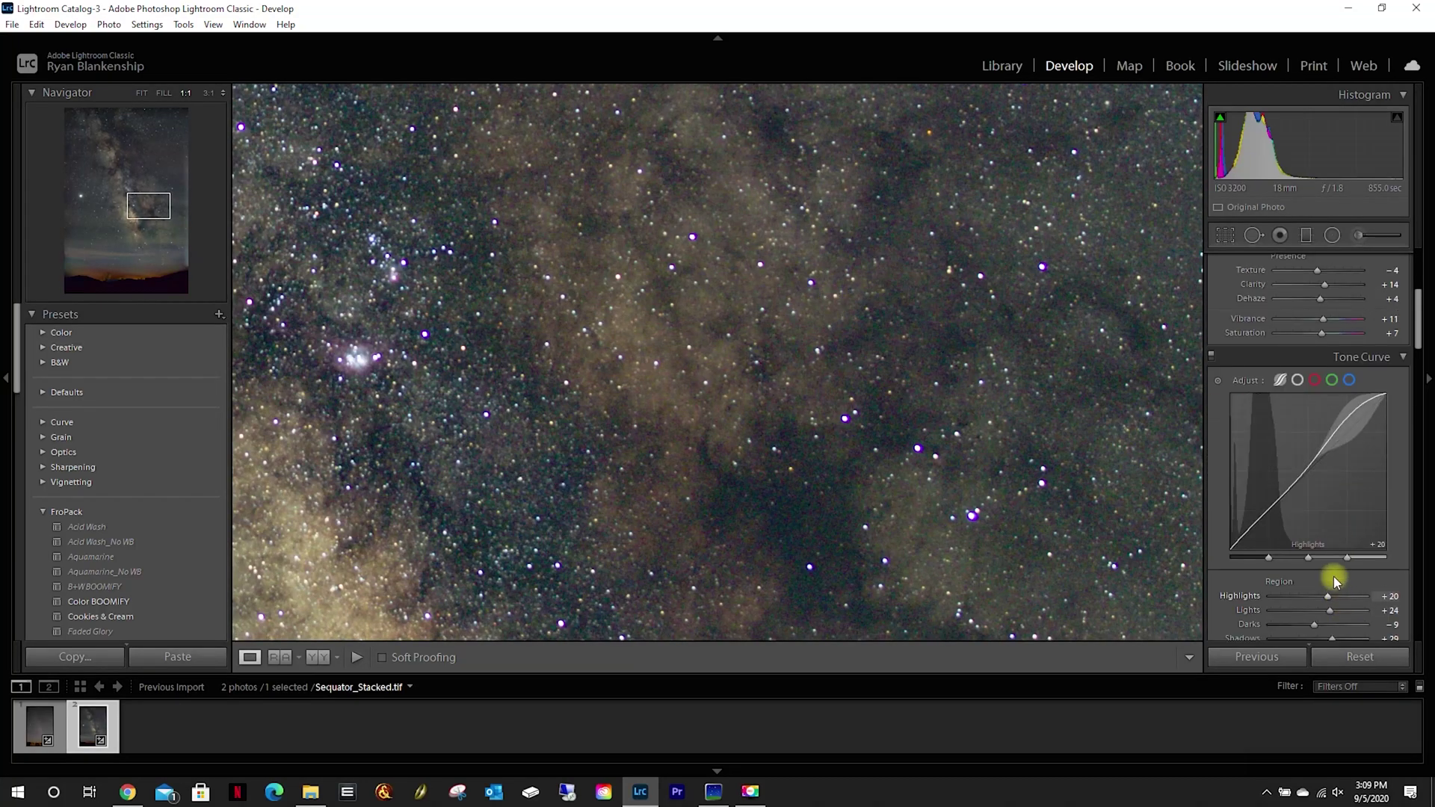
scroll(1336, 581, down, 3)
double_click(1330, 486)
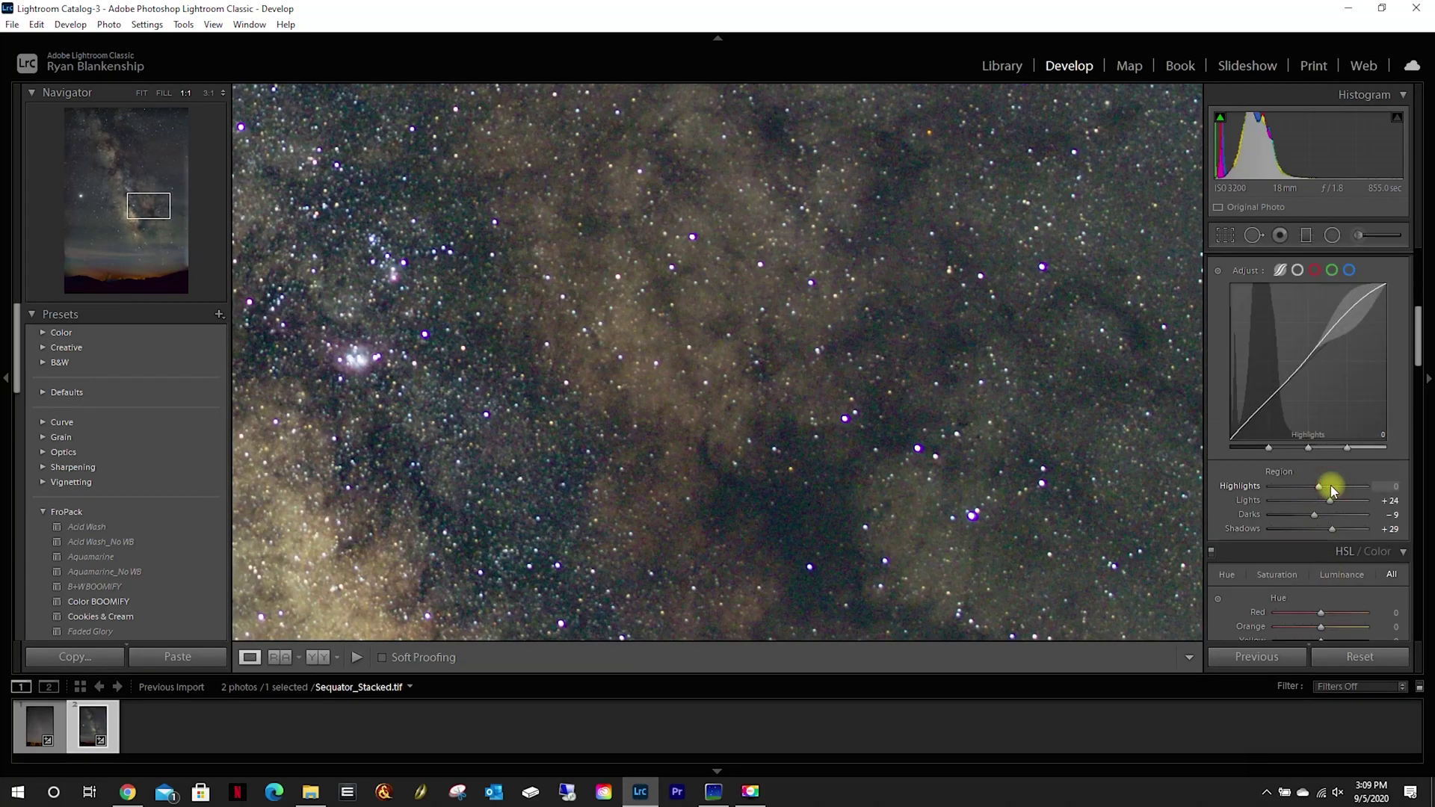
double_click(1331, 501)
double_click(1314, 516)
double_click(1332, 529)
Step: Reset the stack's Exposure, Contrast, Highlights, Shadows, Whites, Blacks, Texture, Clarity, Dehaze and Vibrance to 0
scroll(1327, 465, up, 5)
scroll(1330, 467, up, 3)
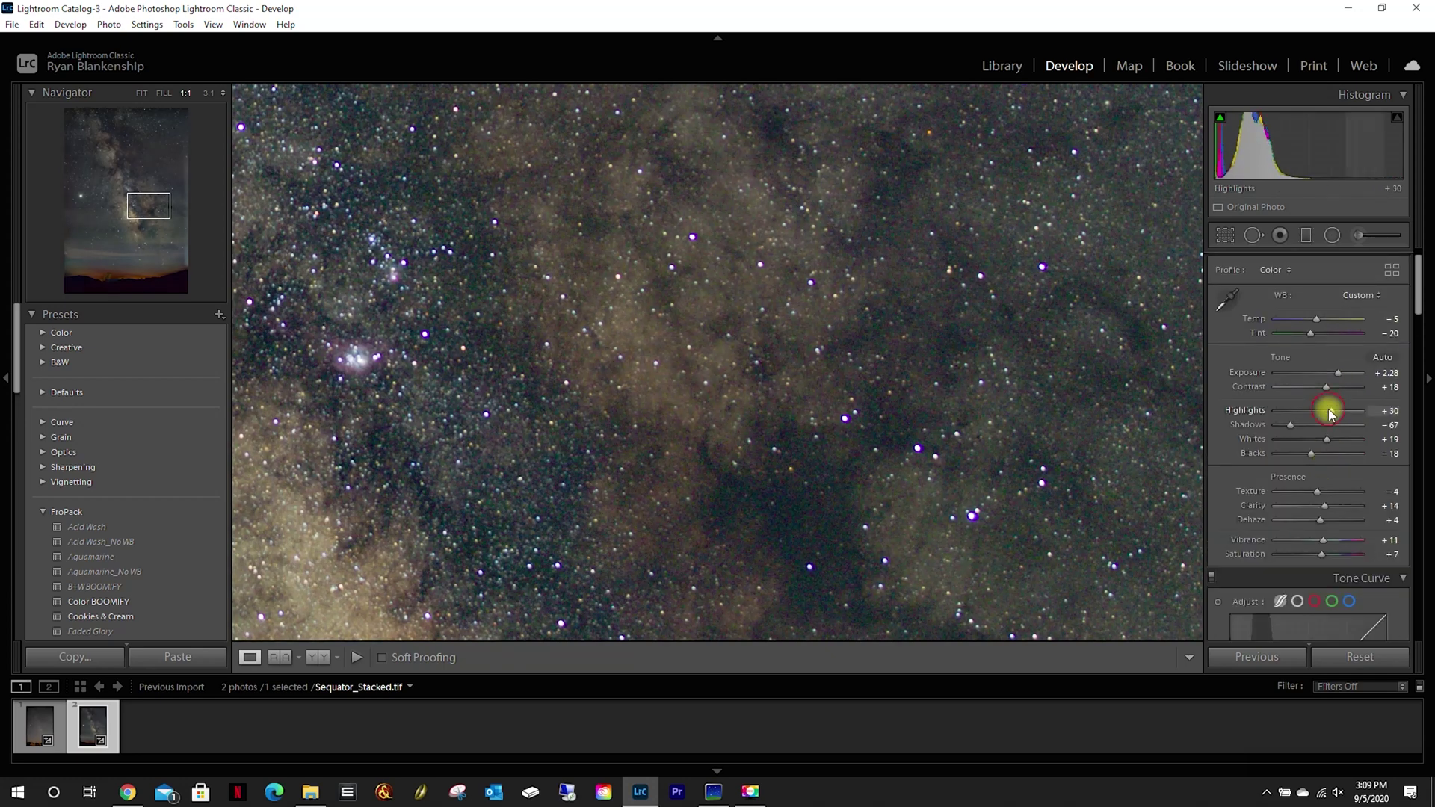
double_click(1323, 410)
double_click(1323, 424)
double_click(1323, 439)
double_click(1322, 453)
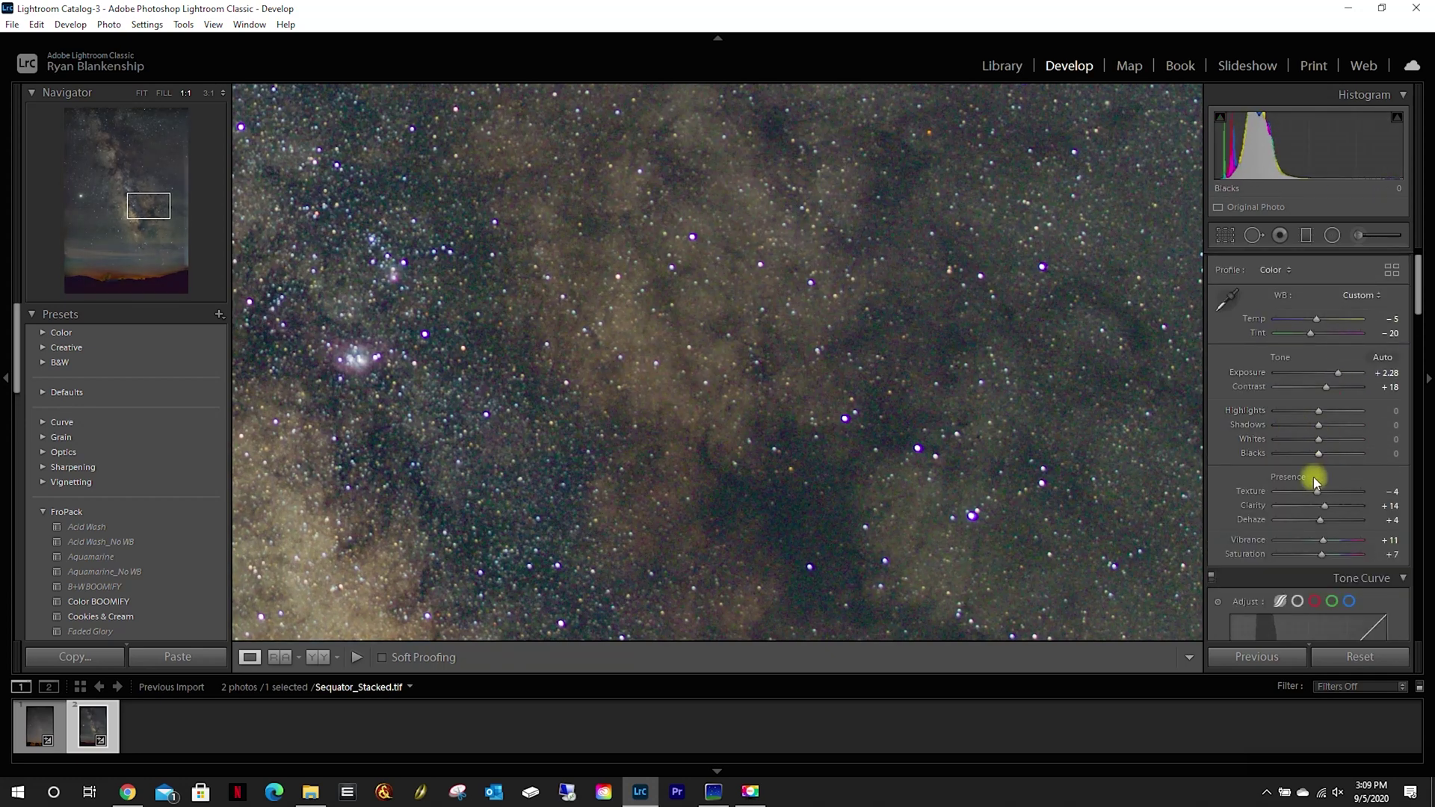
double_click(1321, 521)
double_click(1326, 387)
double_click(1338, 372)
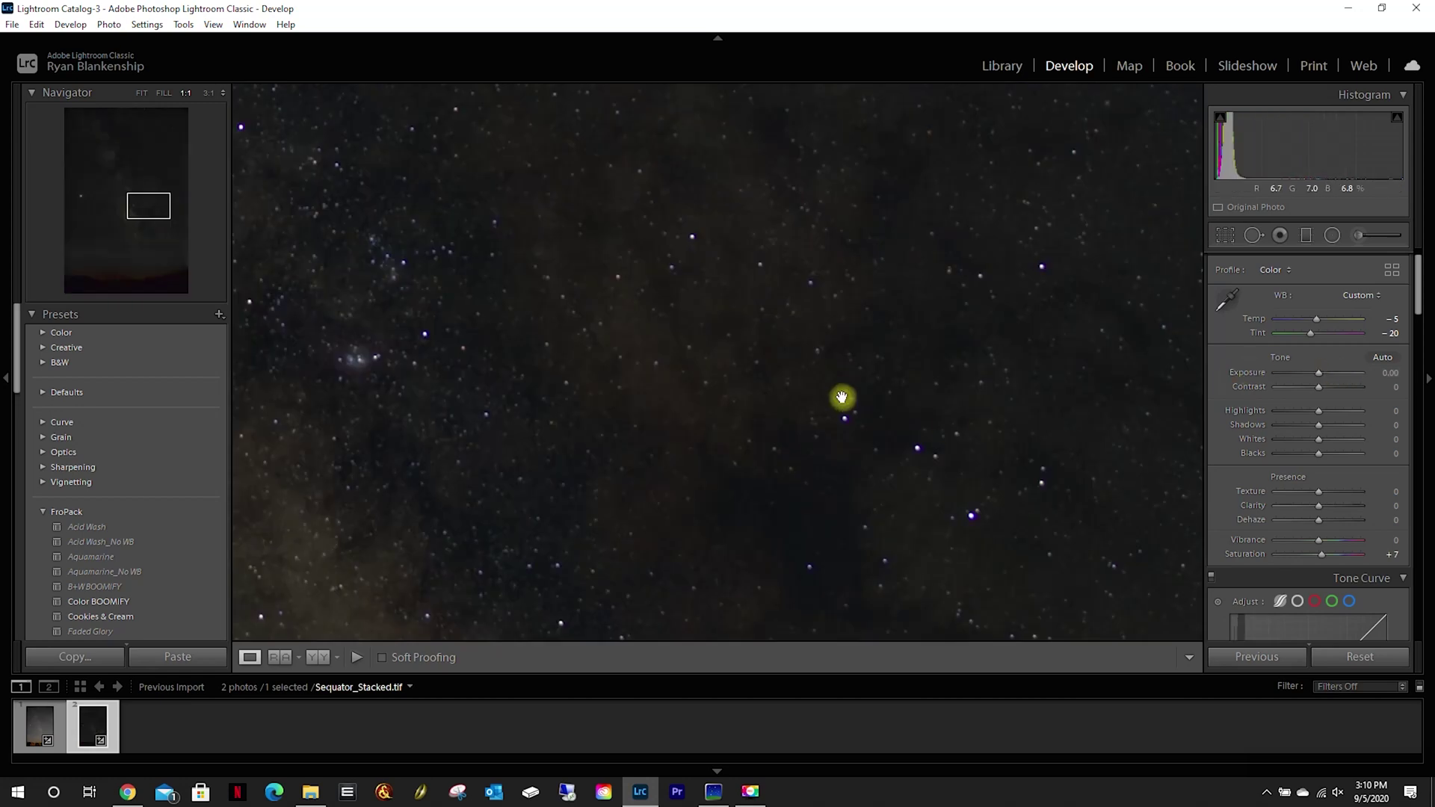
Step: Raise the stacked image's Exposure to +2.02 and examine its sky and stars at 1:1 zoom
click(924, 385)
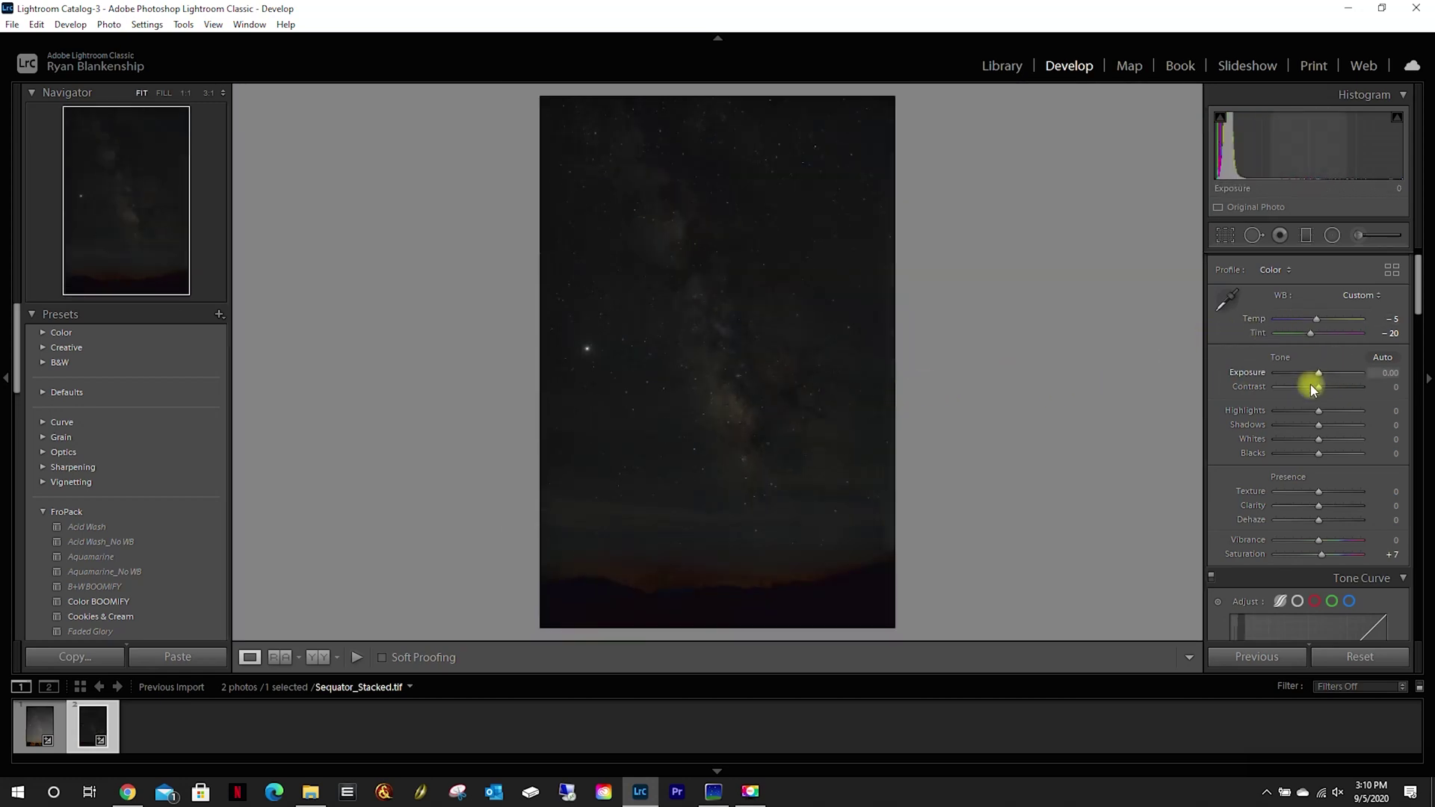
drag(1322, 372, 1337, 369)
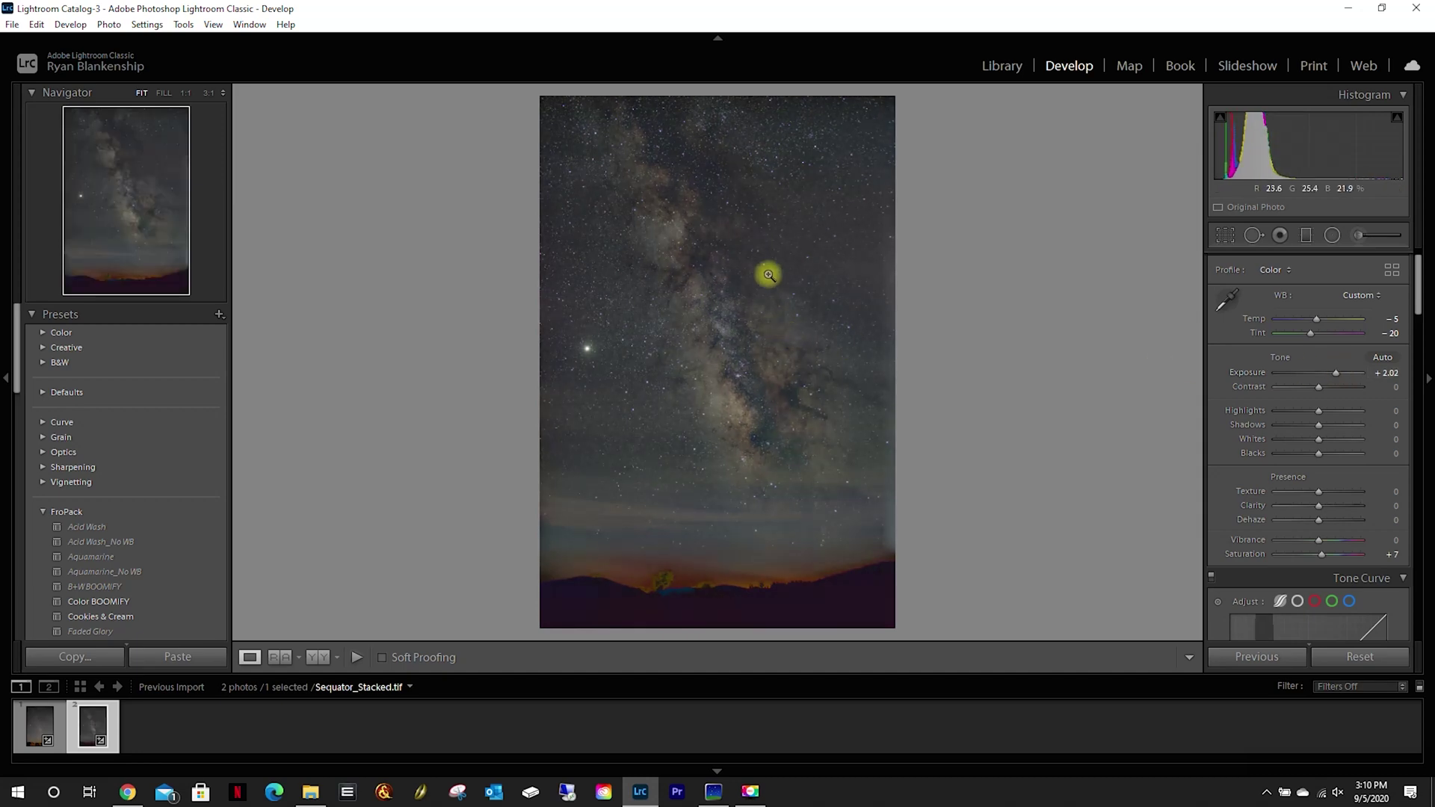
click(768, 273)
click(904, 250)
click(835, 169)
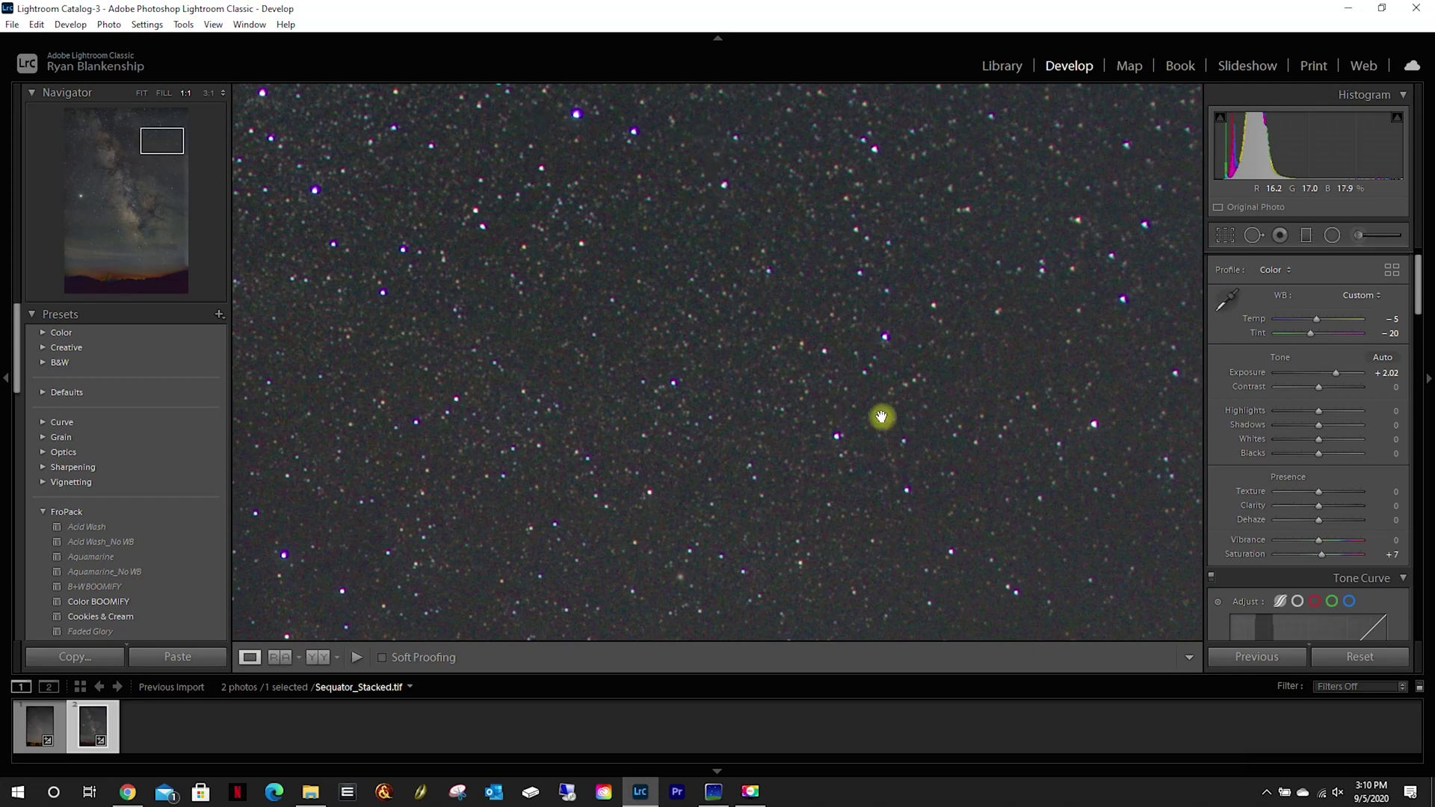
click(762, 305)
click(604, 427)
click(611, 343)
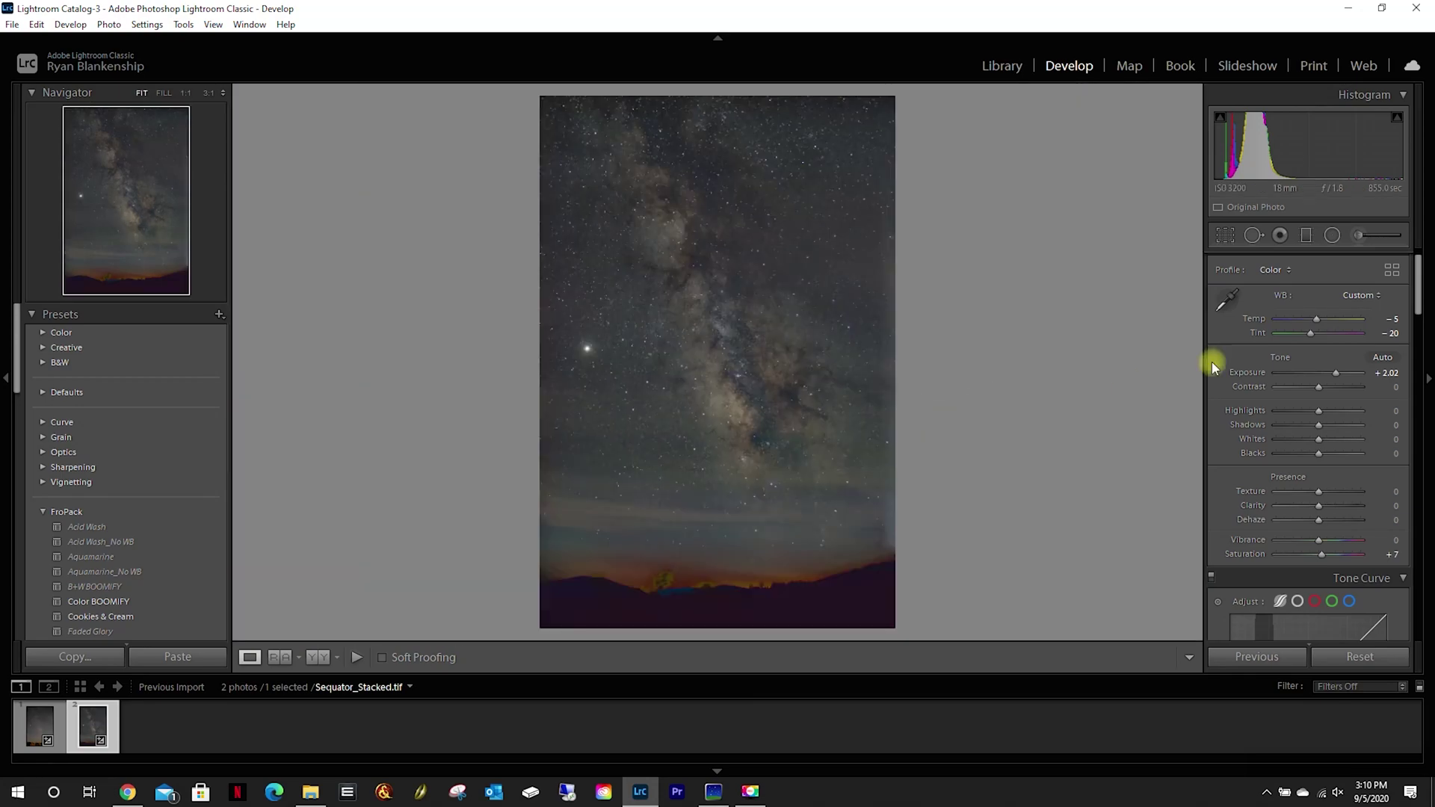
Step: Resample the stacked image's white balance from a neutral point in the upper right of its sky
click(1379, 296)
click(1346, 292)
key(w)
click(843, 221)
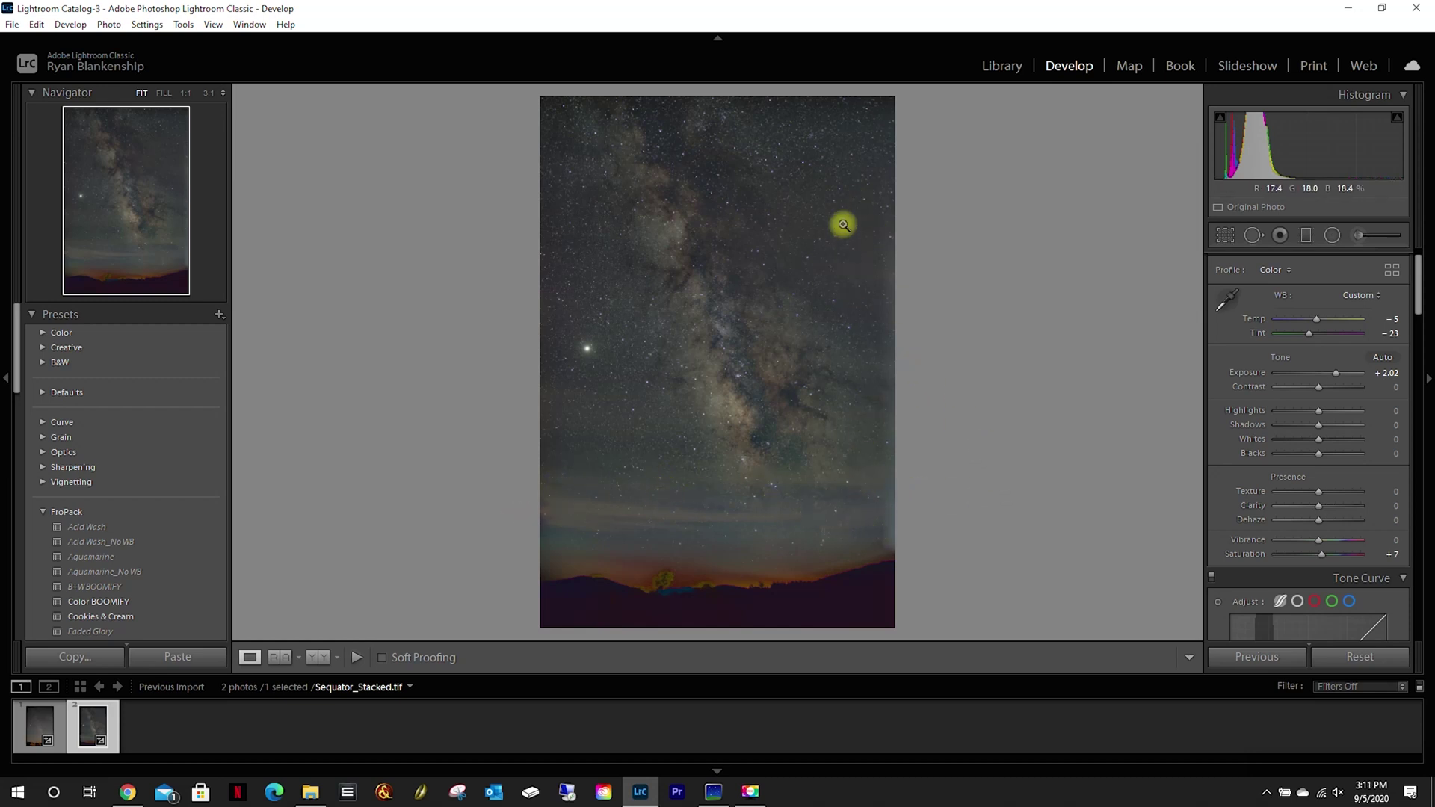
Step: Examine the foreground trees, the ridge line and the horizon noise in Sequator_Stacked.tif at 1:1 zoom
click(654, 587)
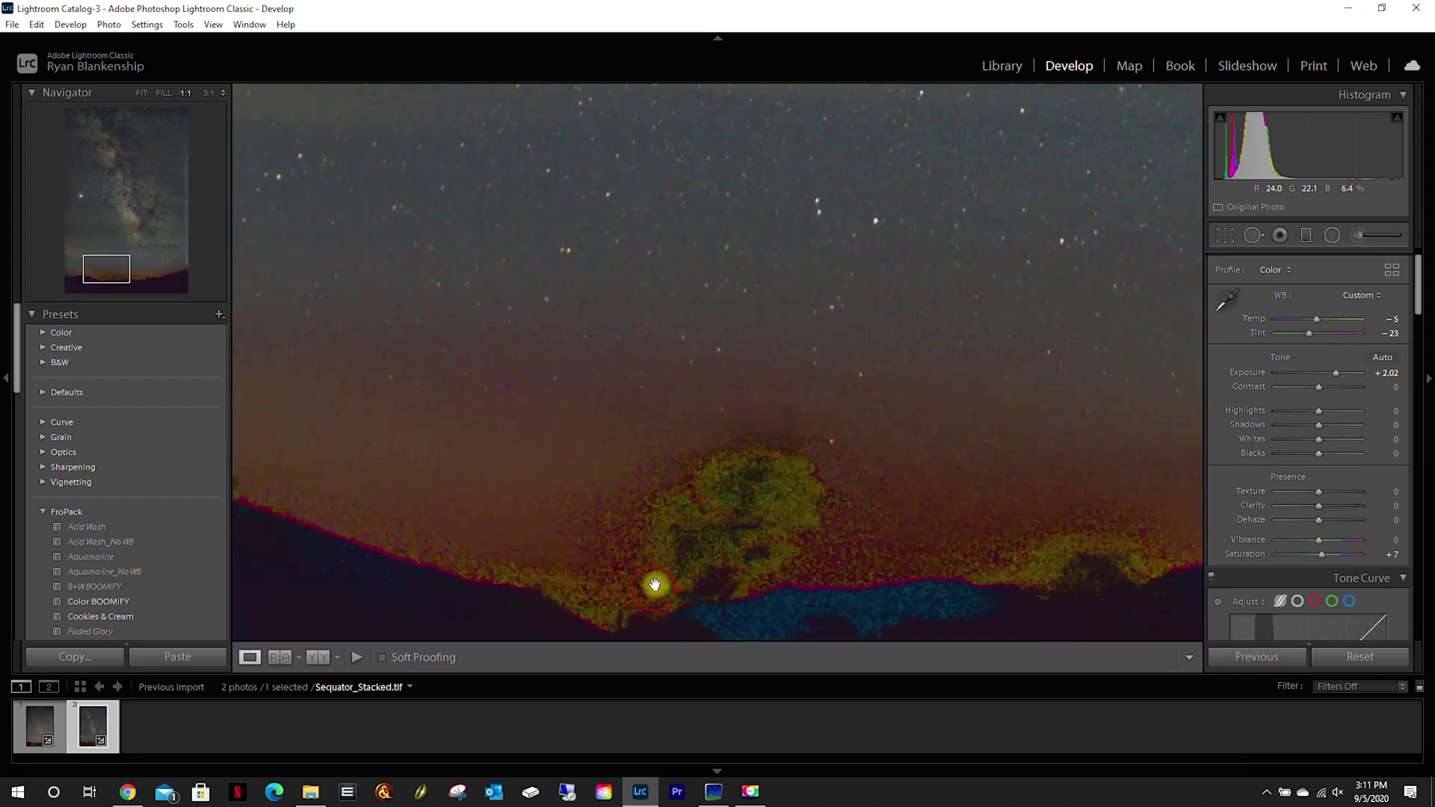
click(994, 539)
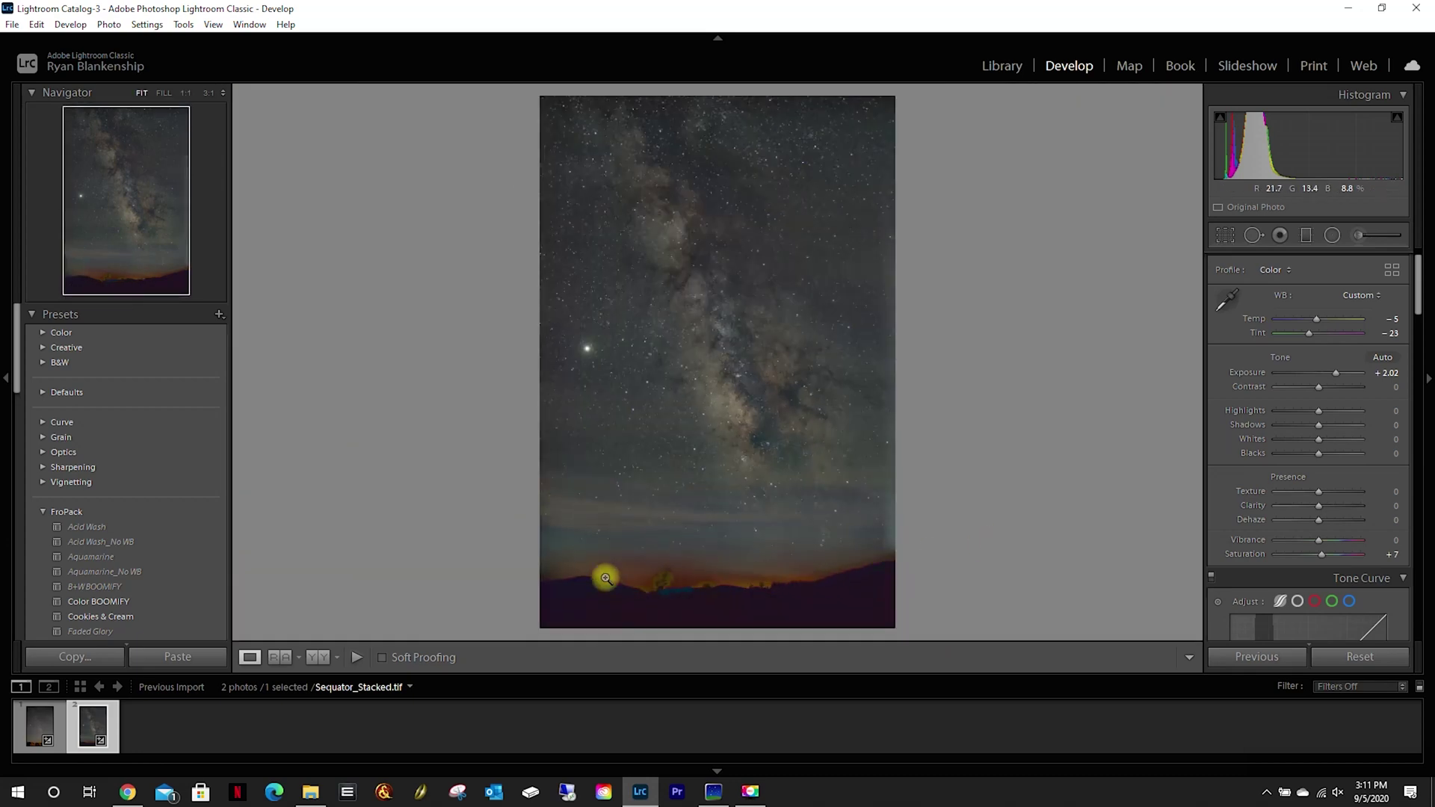
click(854, 585)
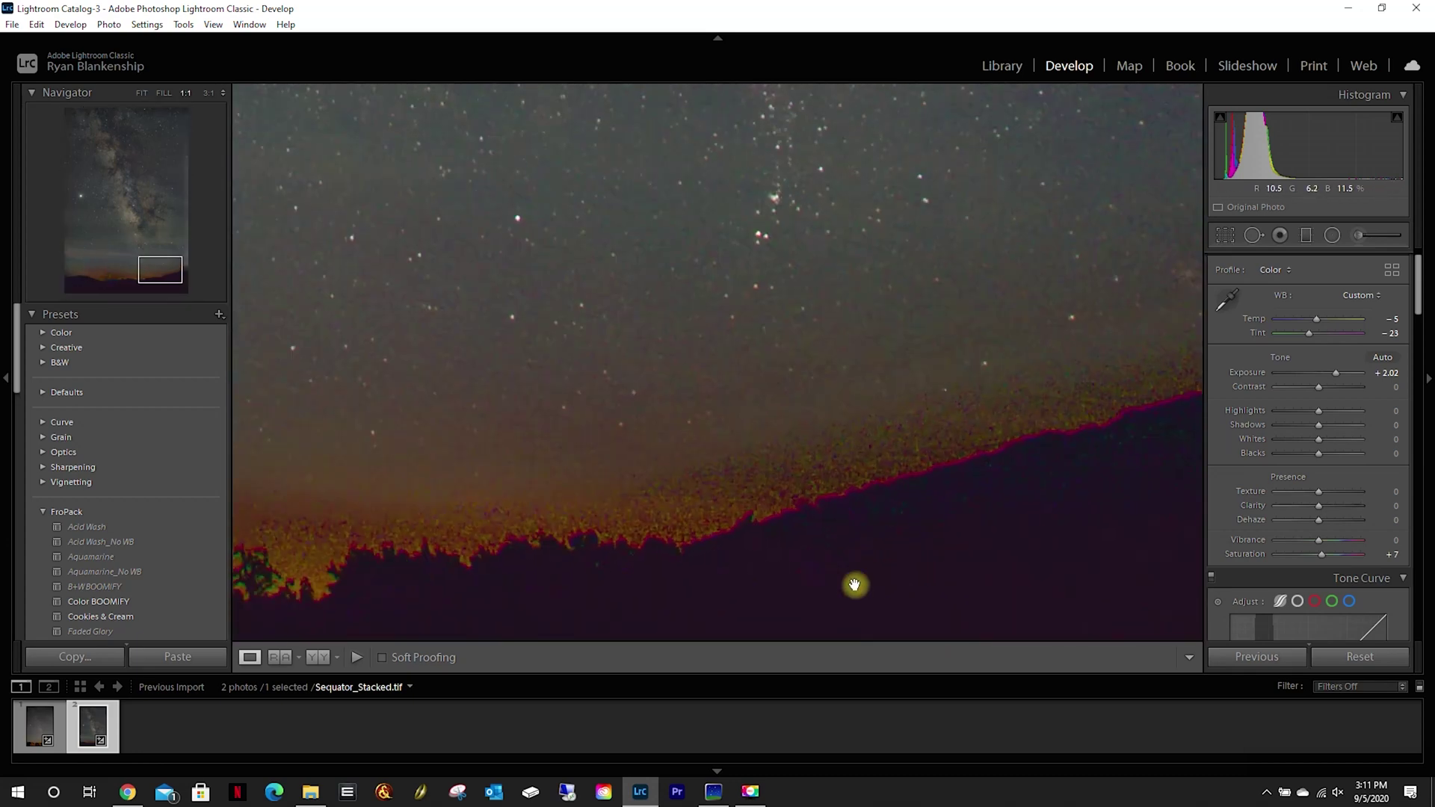
click(953, 523)
click(562, 586)
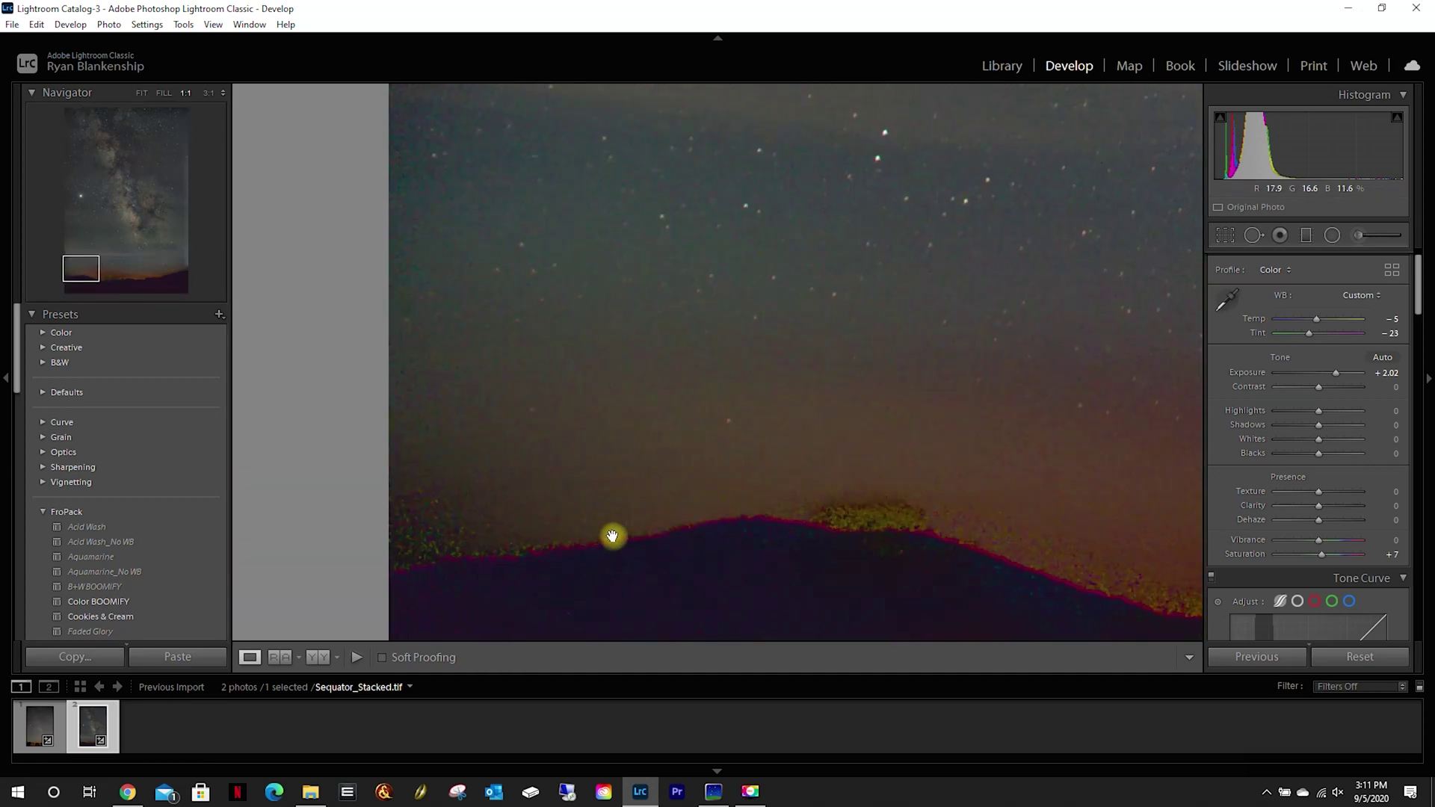
click(749, 550)
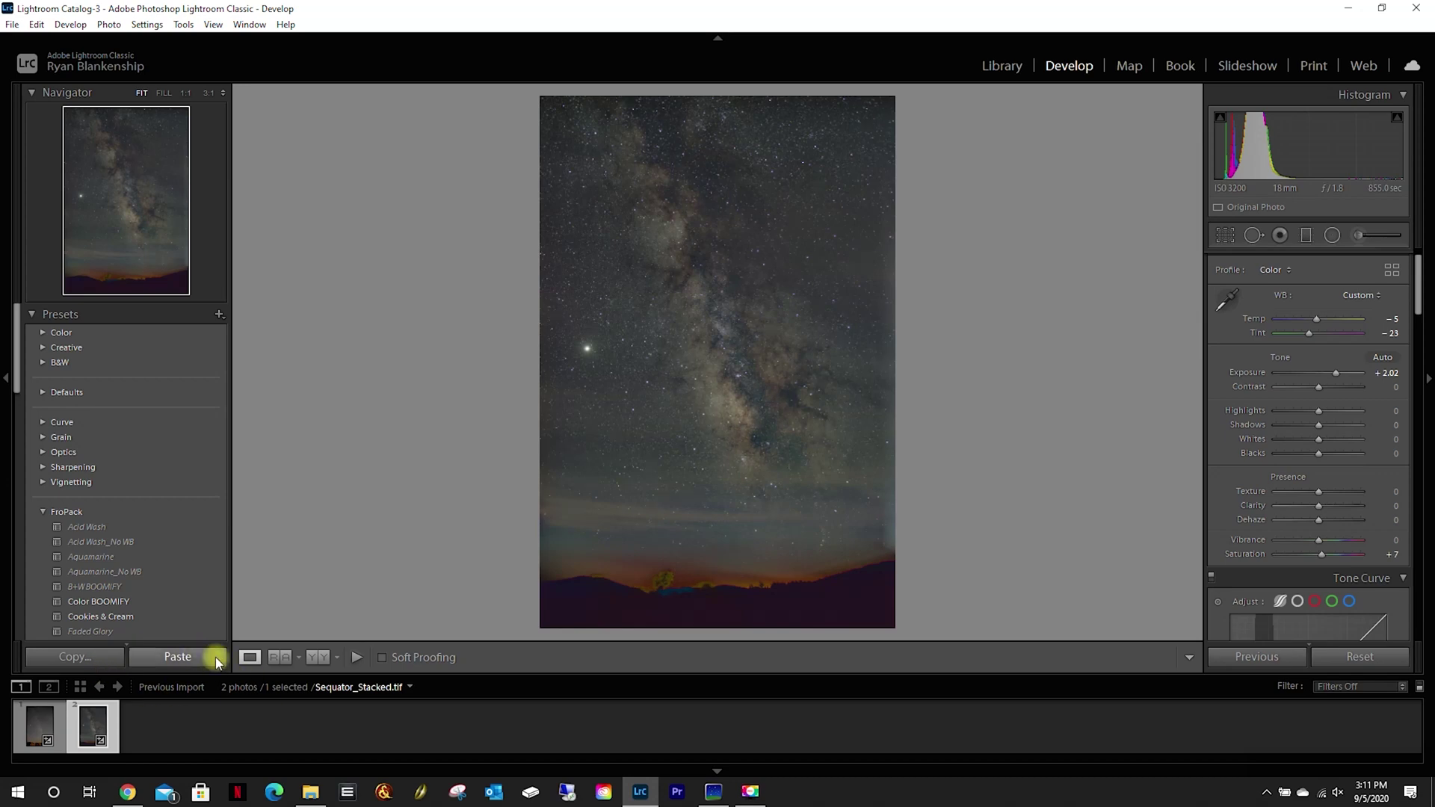
Step: Import MilkyWayBackground.jpg and Galaxy_Center_PI.png into the Library alongside the raw frame and the stacked image
click(177, 657)
click(1000, 66)
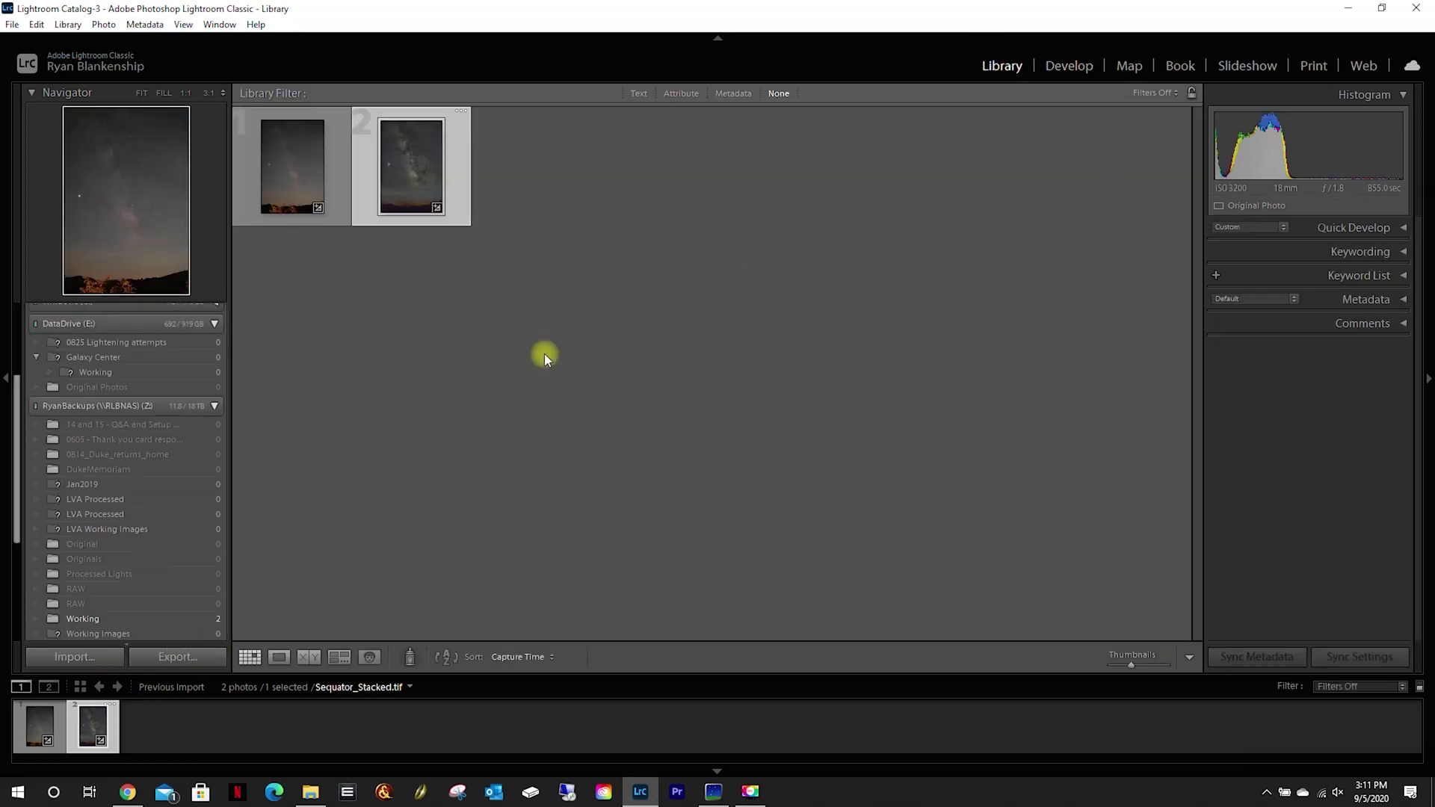
click(88, 659)
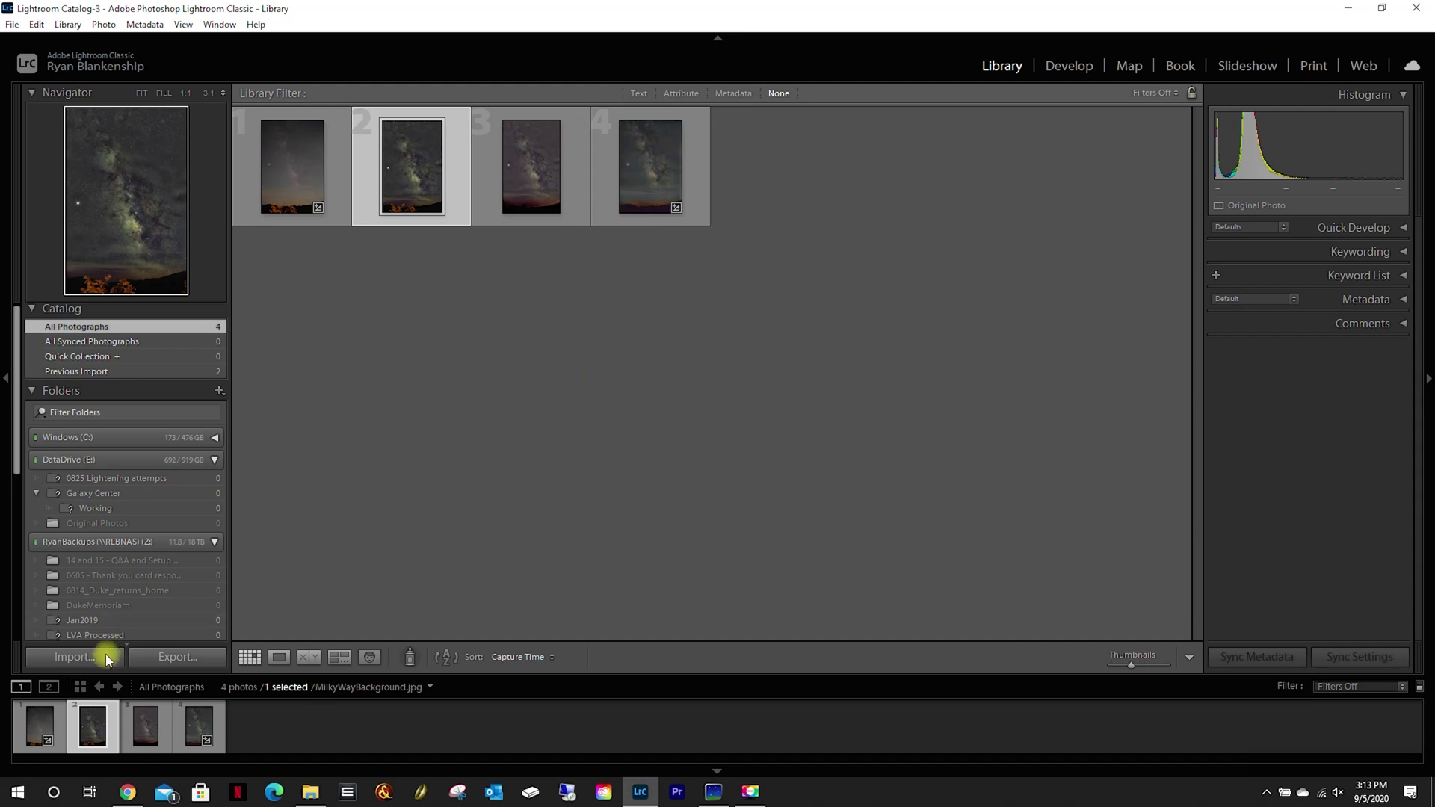
Step: Open IMG_2155.CR2 in the Develop module and set its Exposure to +0.09
click(39, 725)
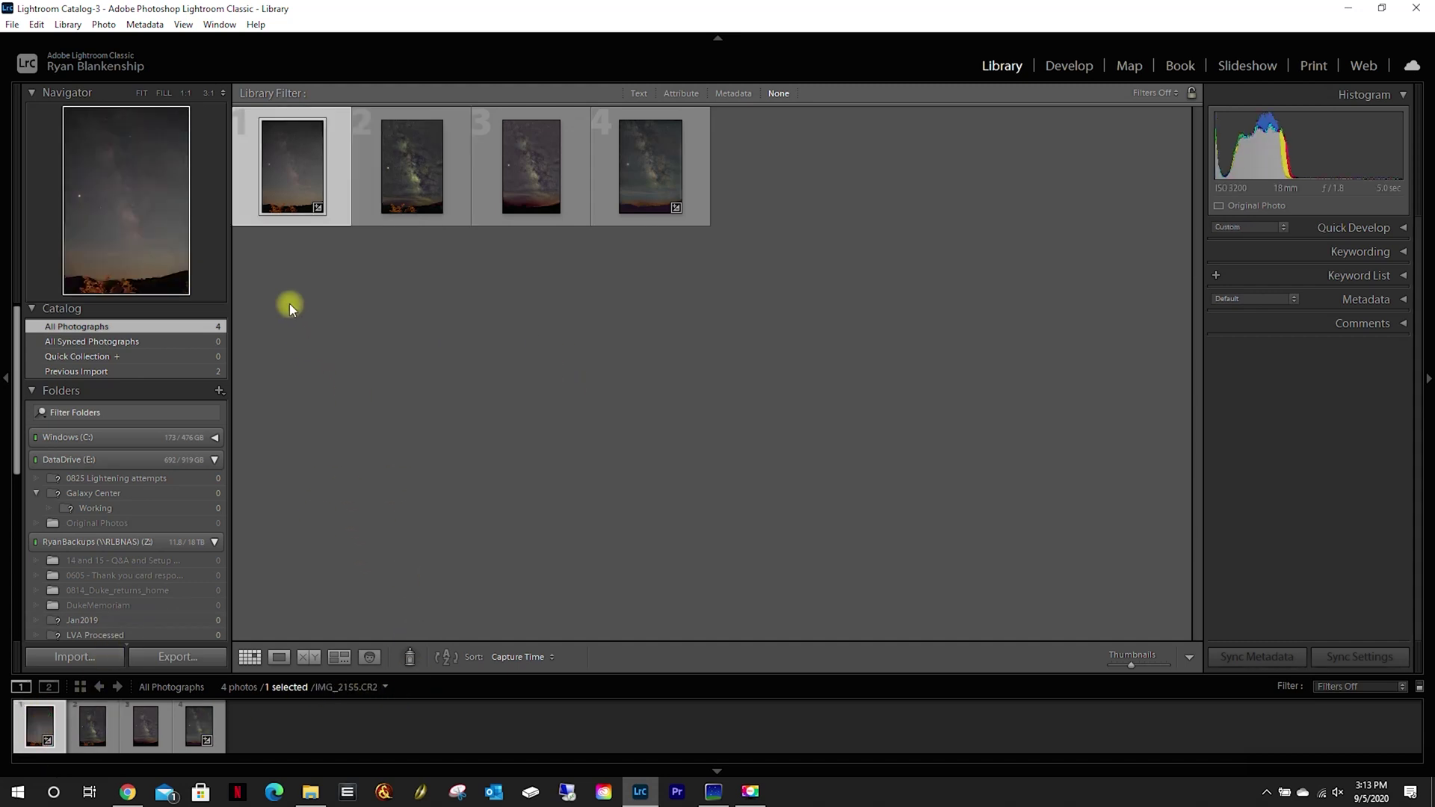
click(1071, 66)
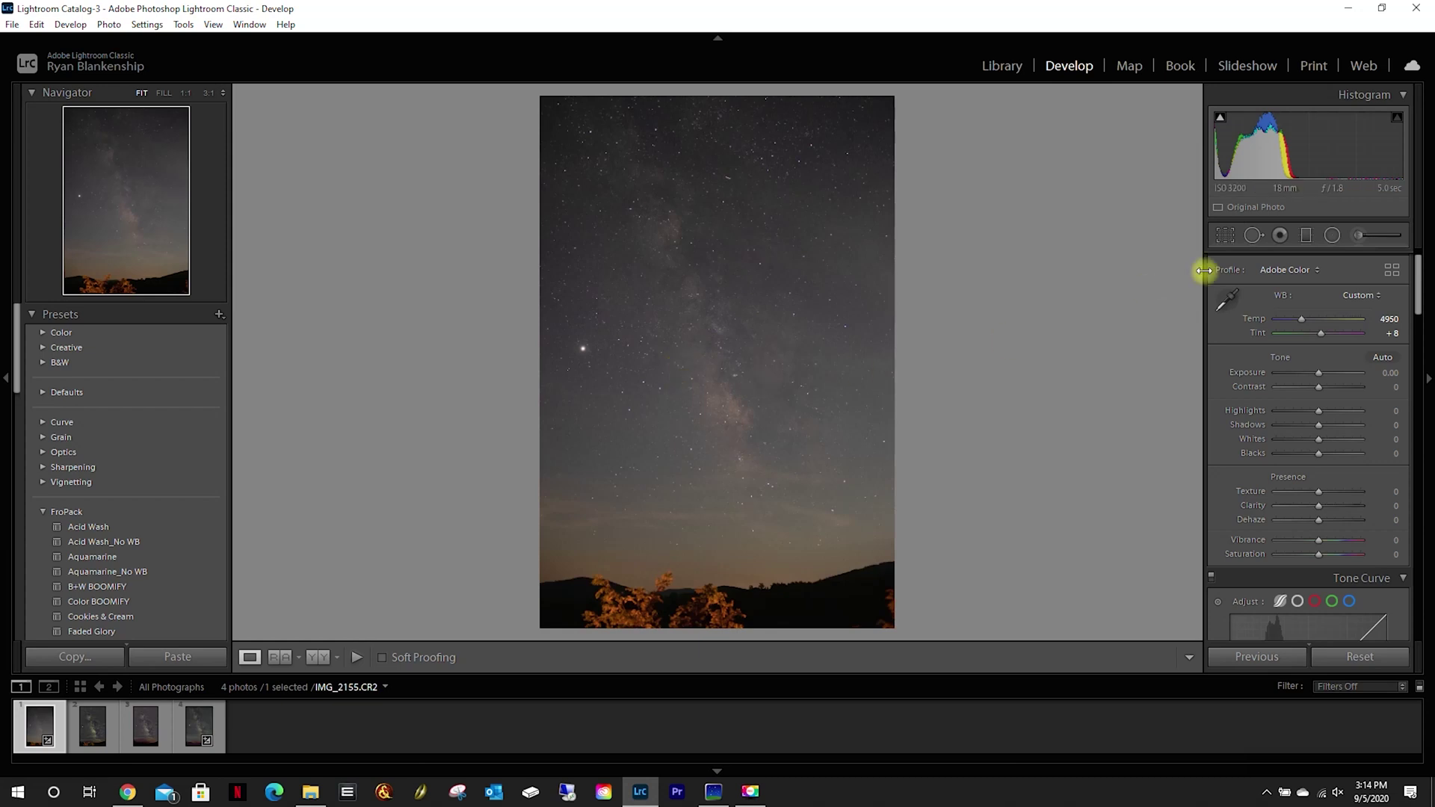
mouse_move(1320, 373)
mouse_down()
mouse_move(1356, 367)
mouse_move(1302, 371)
mouse_move(1320, 371)
mouse_up()
double_click(1320, 371)
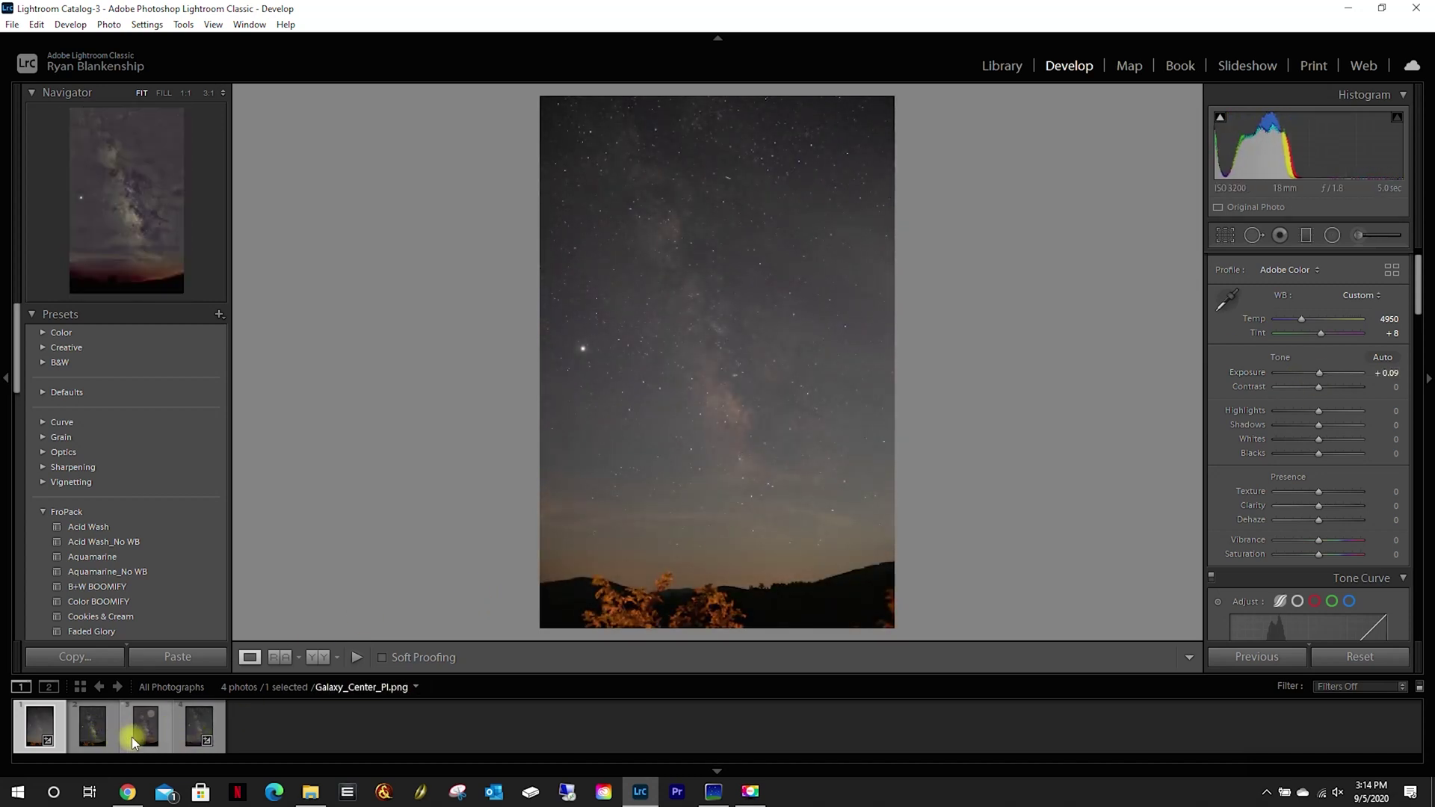
Step: Compare Sequator_Stacked.tif with Galaxy_Center_PI.png and MilkyWayBackground.jpg, placing MilkyWayBackground.jpg beside it as the reference photo
click(198, 729)
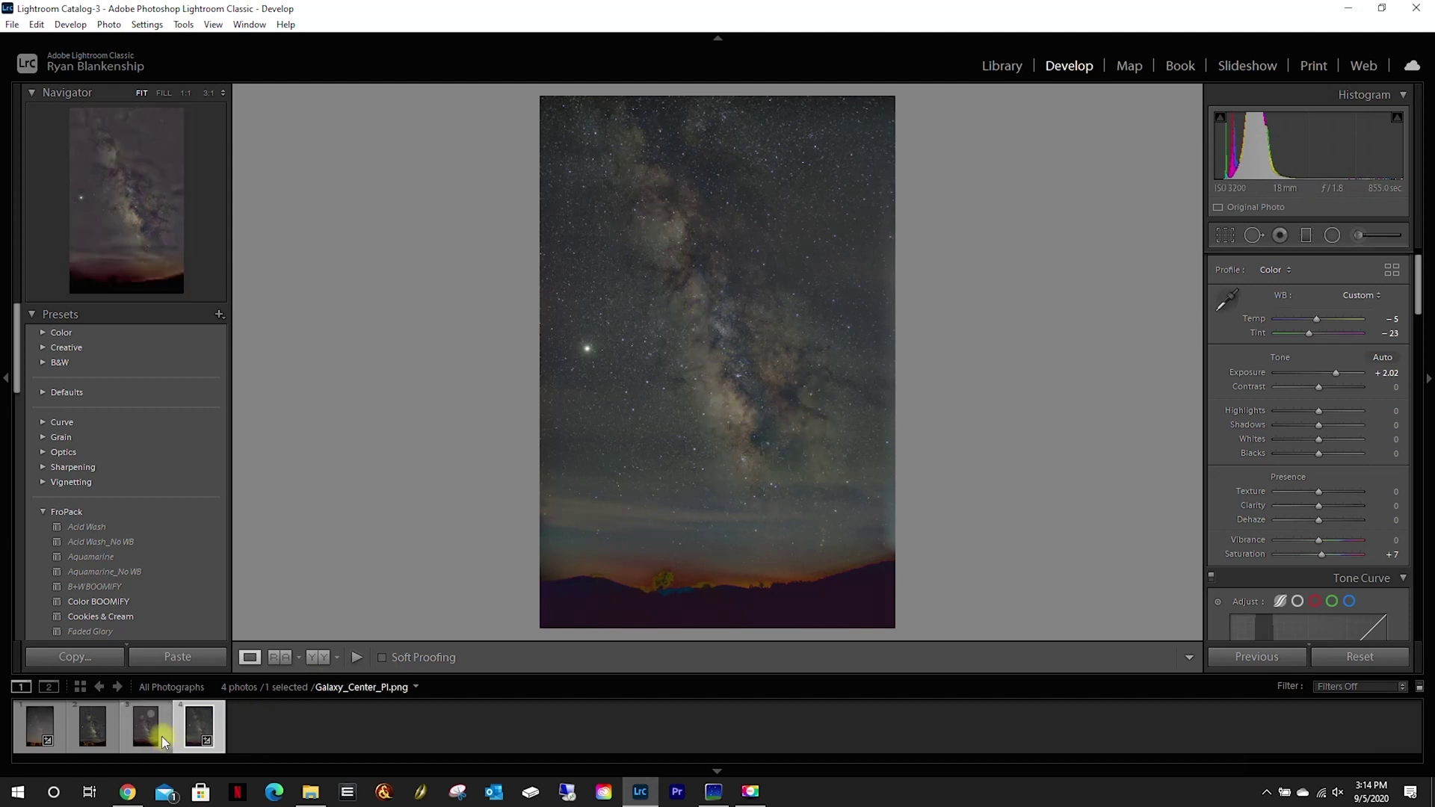
click(141, 738)
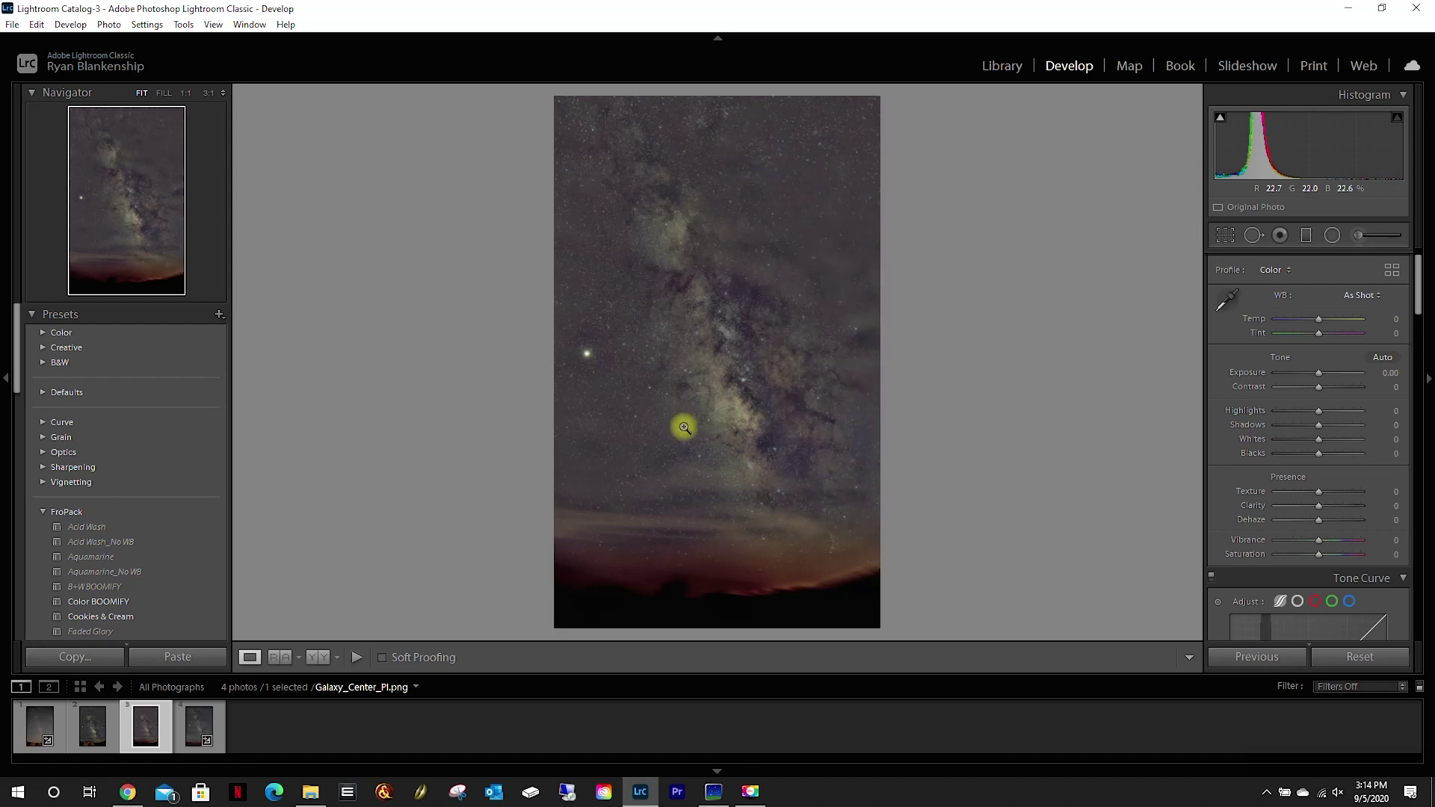
click(94, 731)
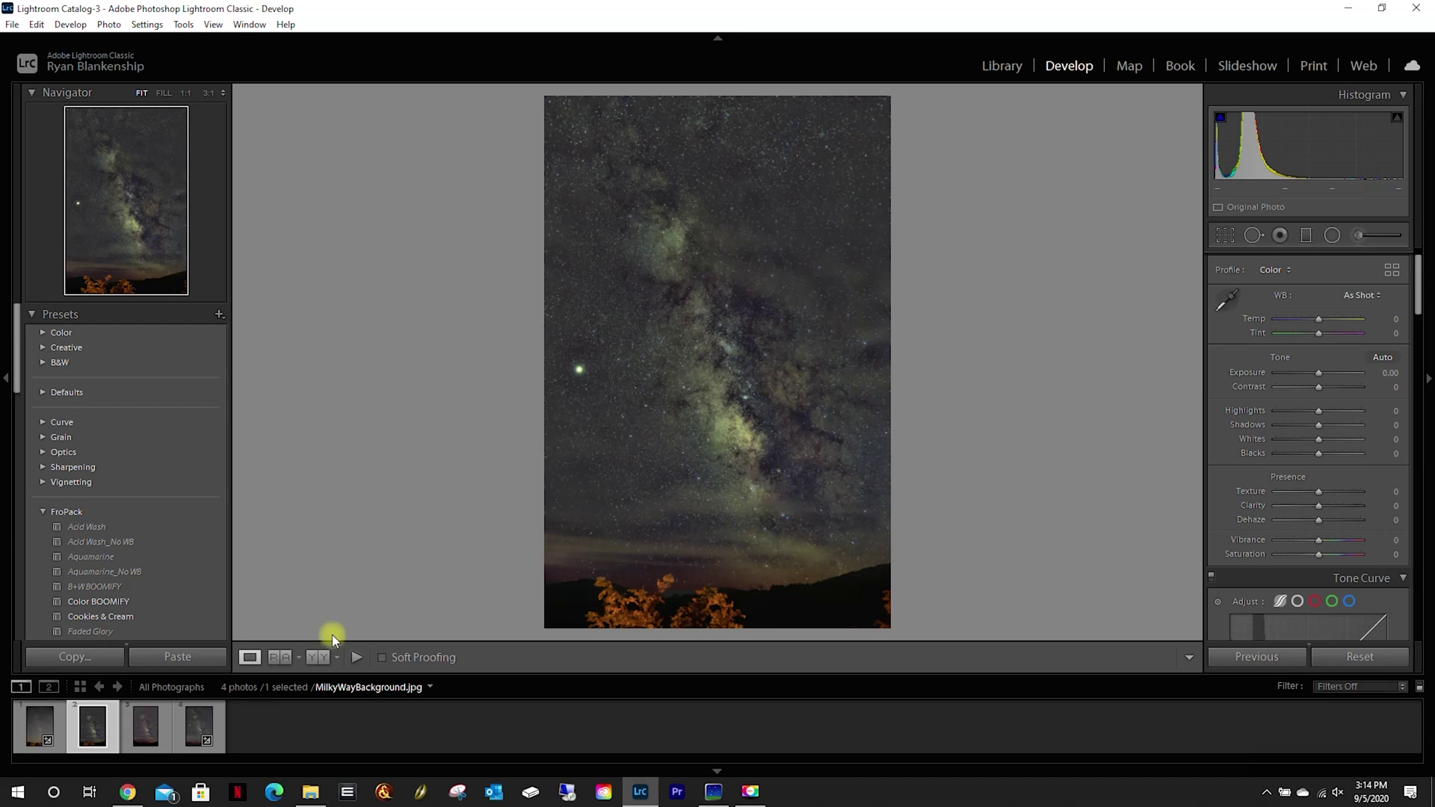
click(199, 729)
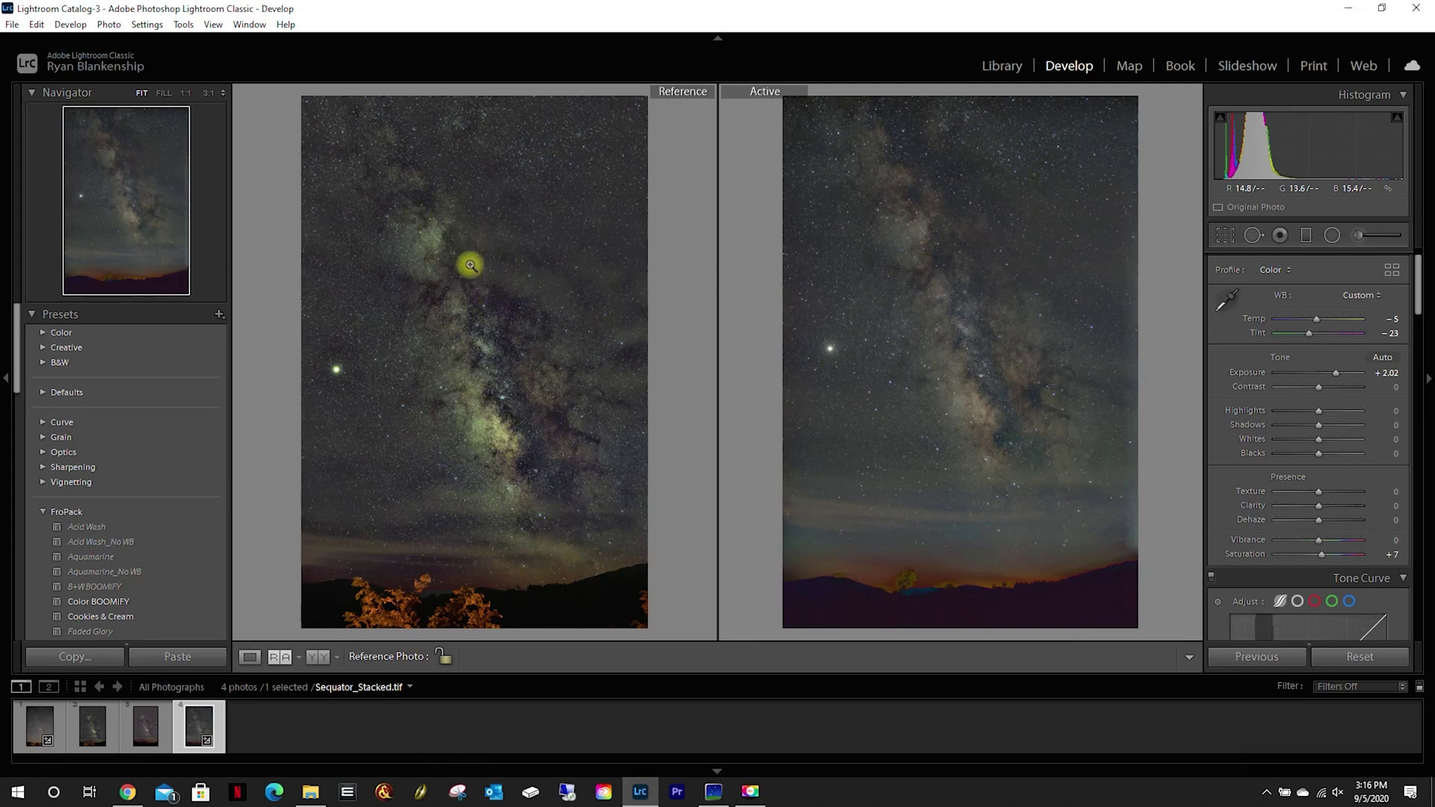
Step: Compare the star detail around the Milky Way core in MilkyWayBackground.jpg and Sequator_Stacked.tif side by side at 1:1 zoom
click(468, 242)
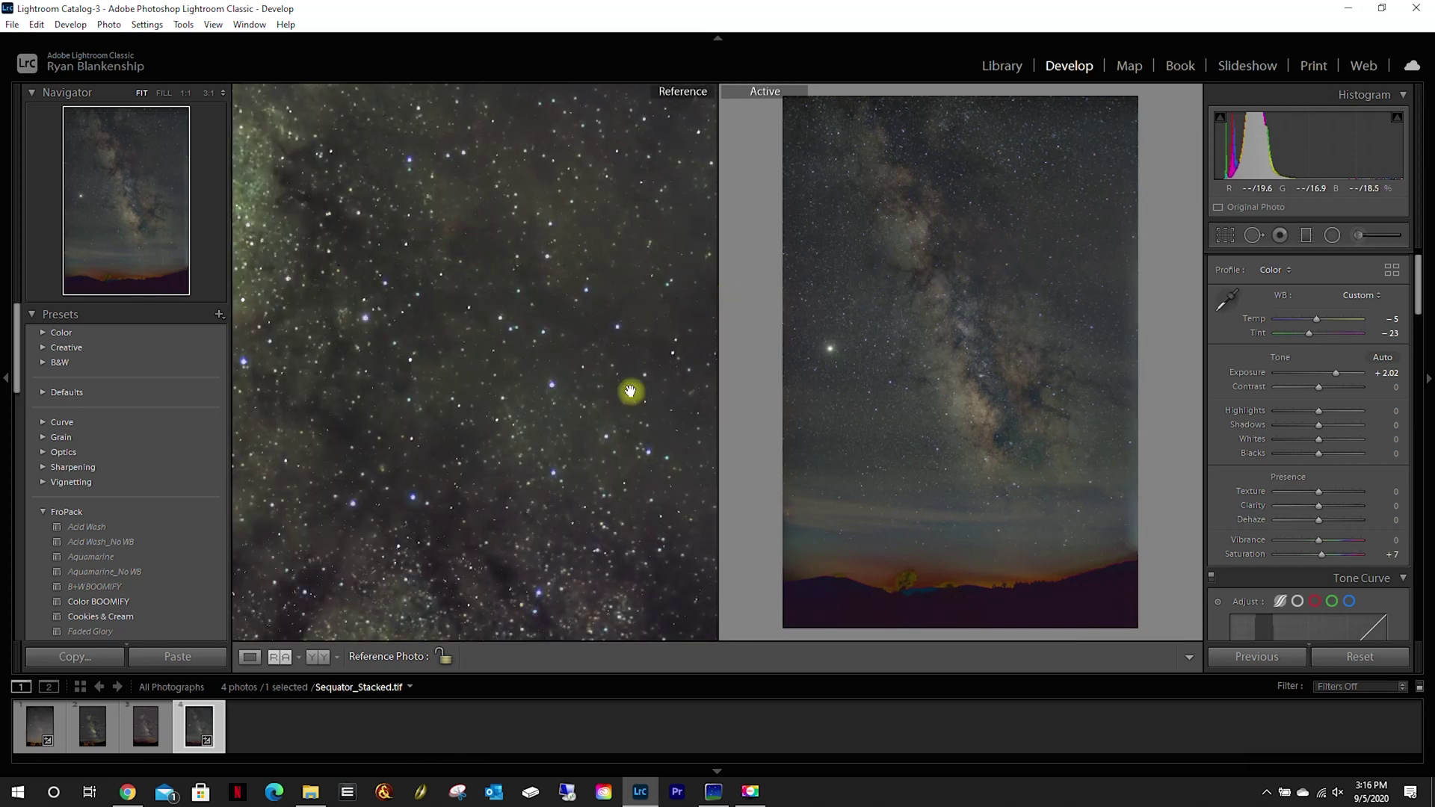
click(505, 405)
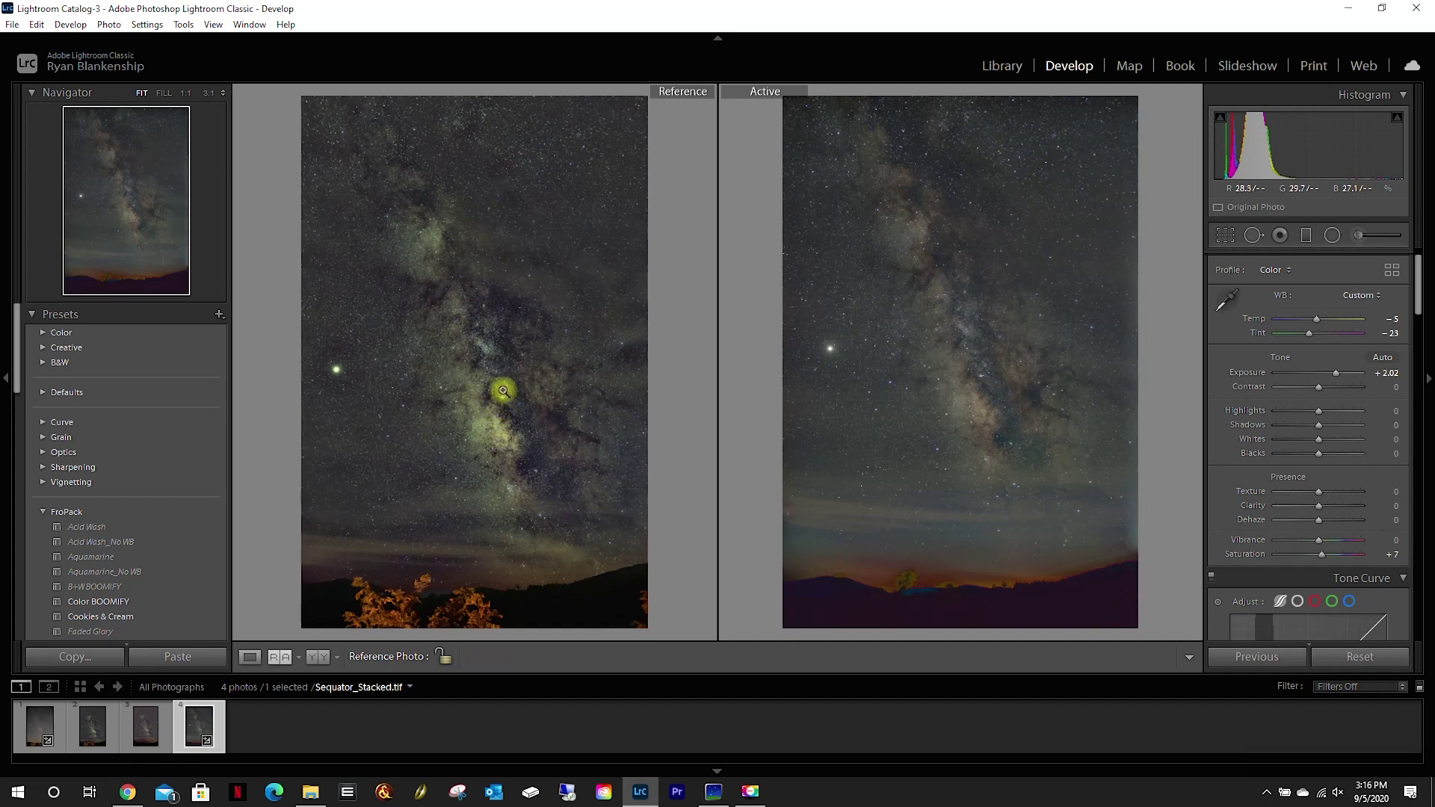
click(503, 390)
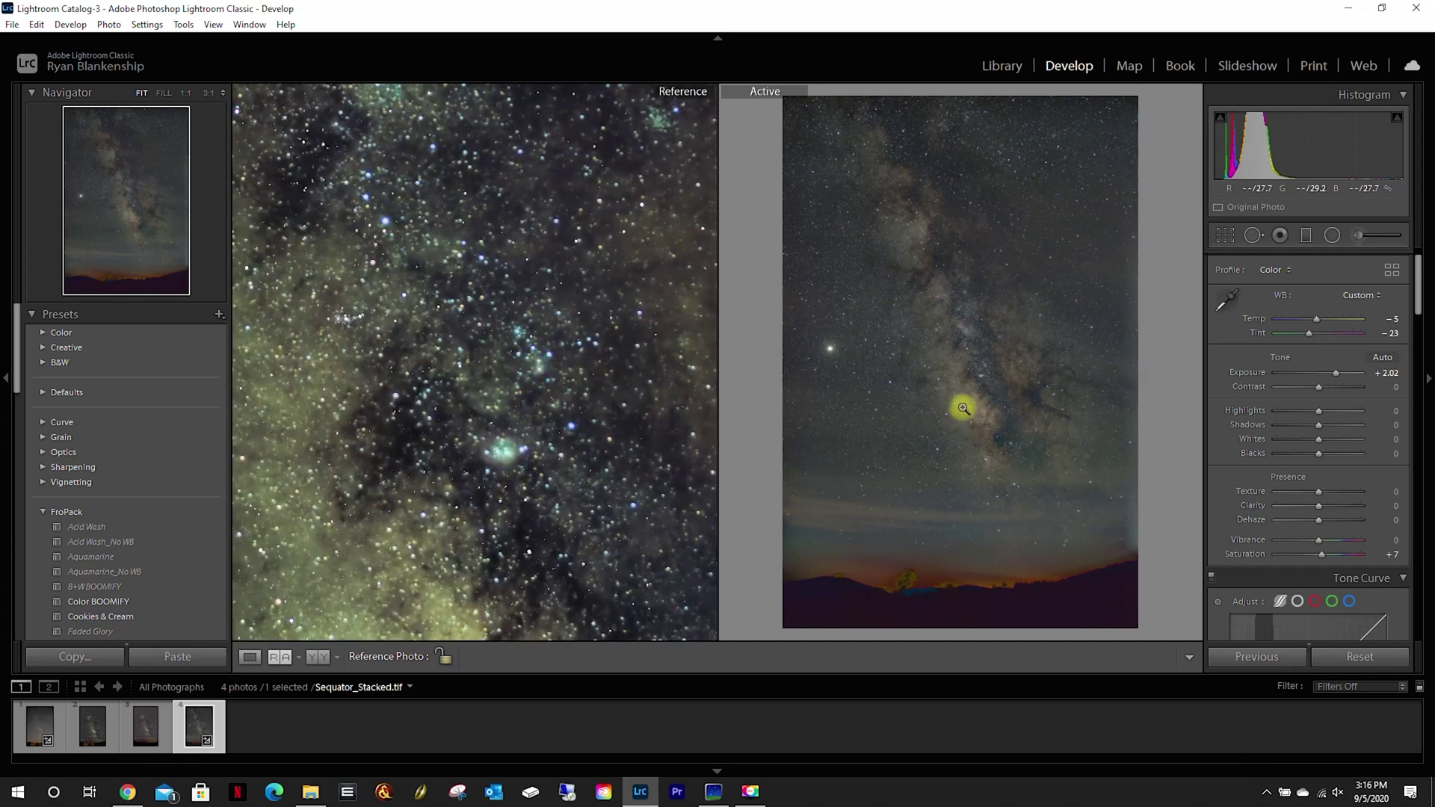
click(980, 368)
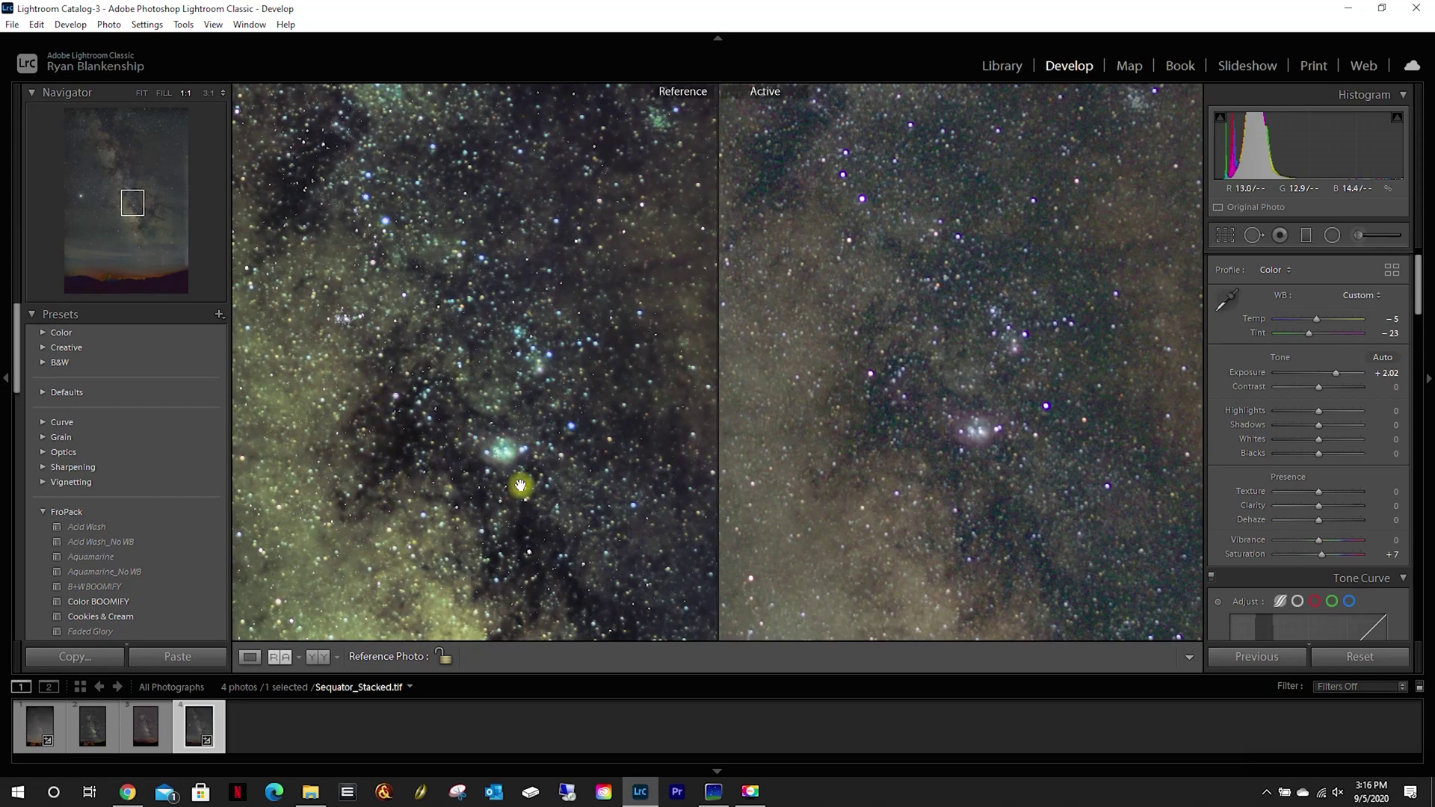
click(376, 381)
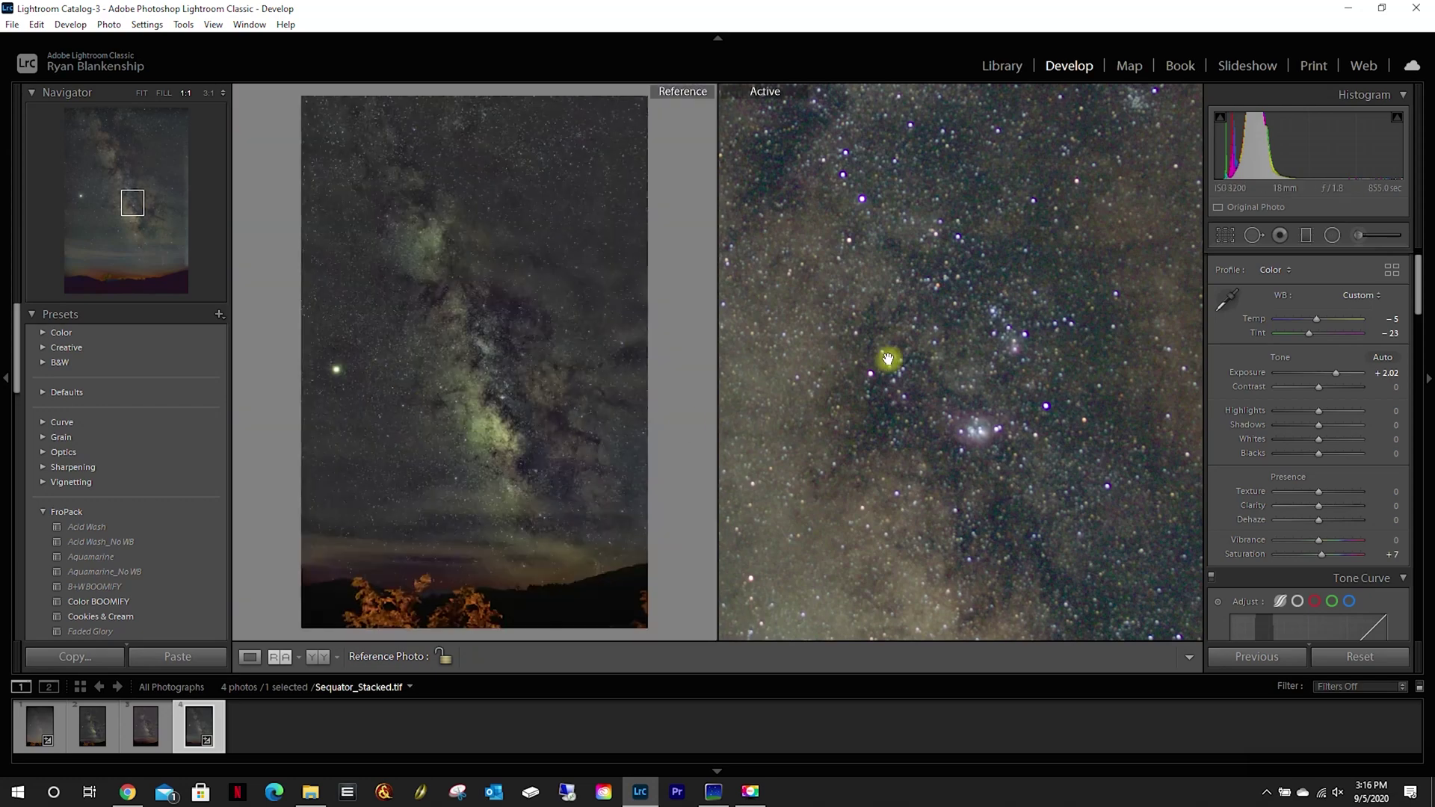
click(956, 342)
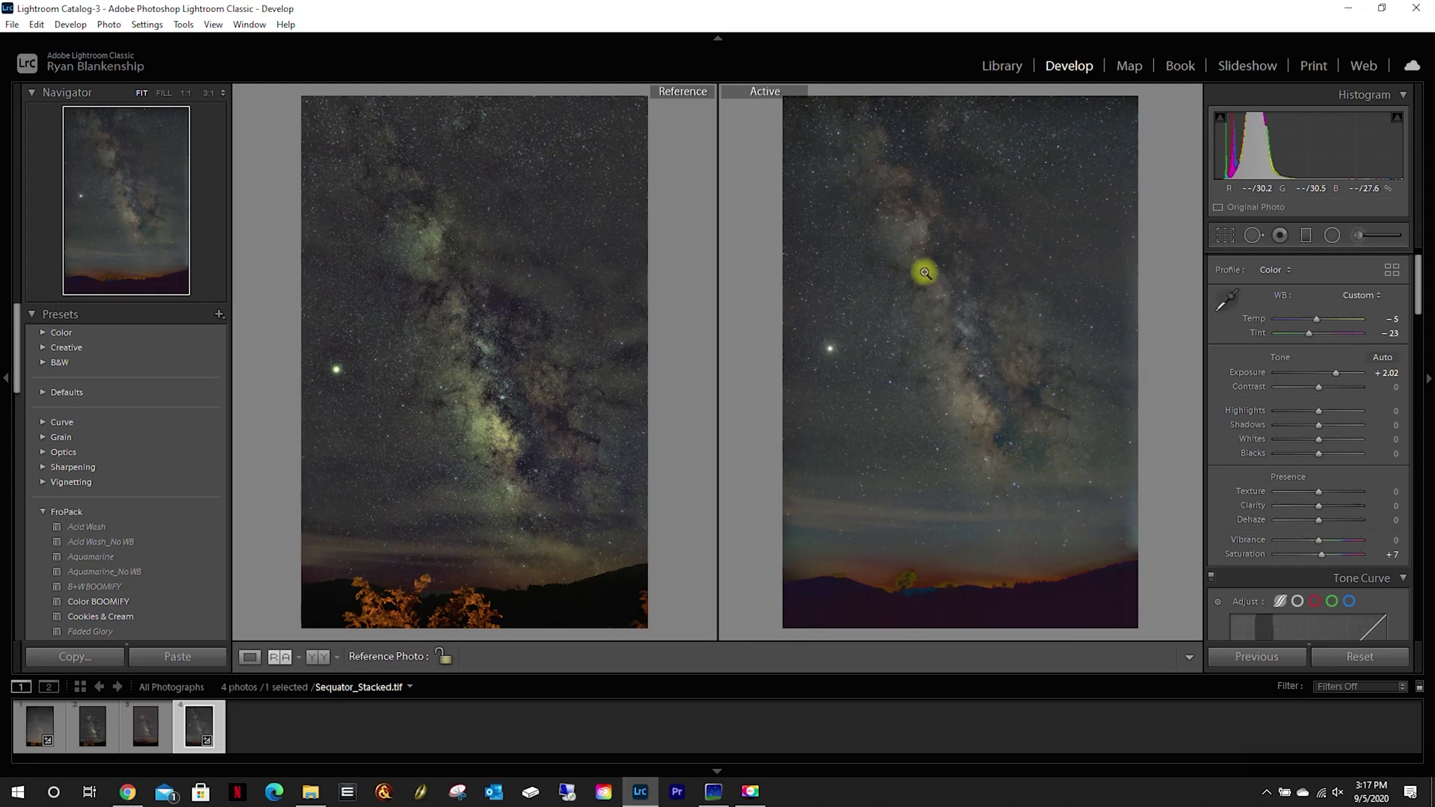
Step: Examine the stars in the upper and central Milky Way of Sequator_Stacked.tif at 1:1 zoom and return to the full view
click(957, 258)
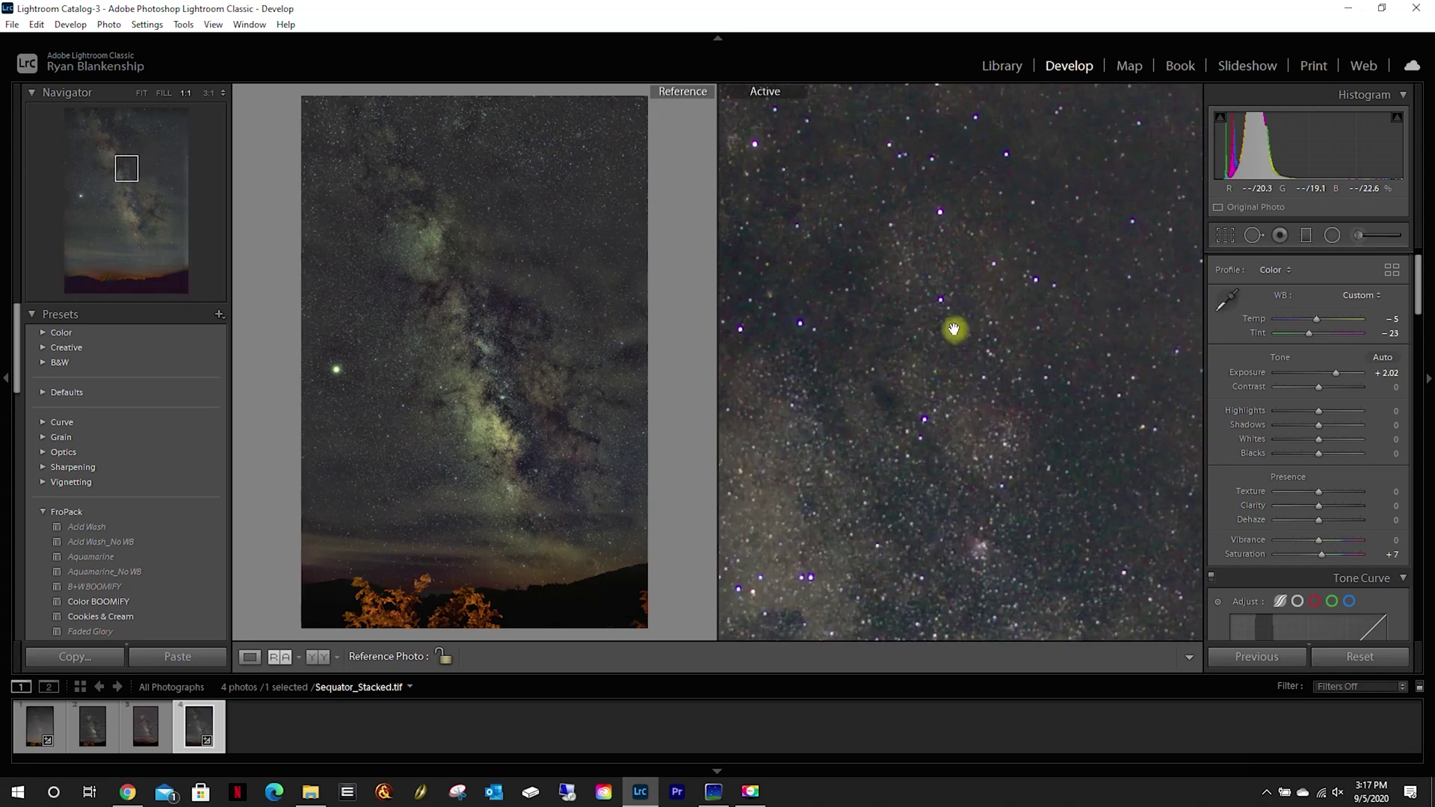
click(948, 305)
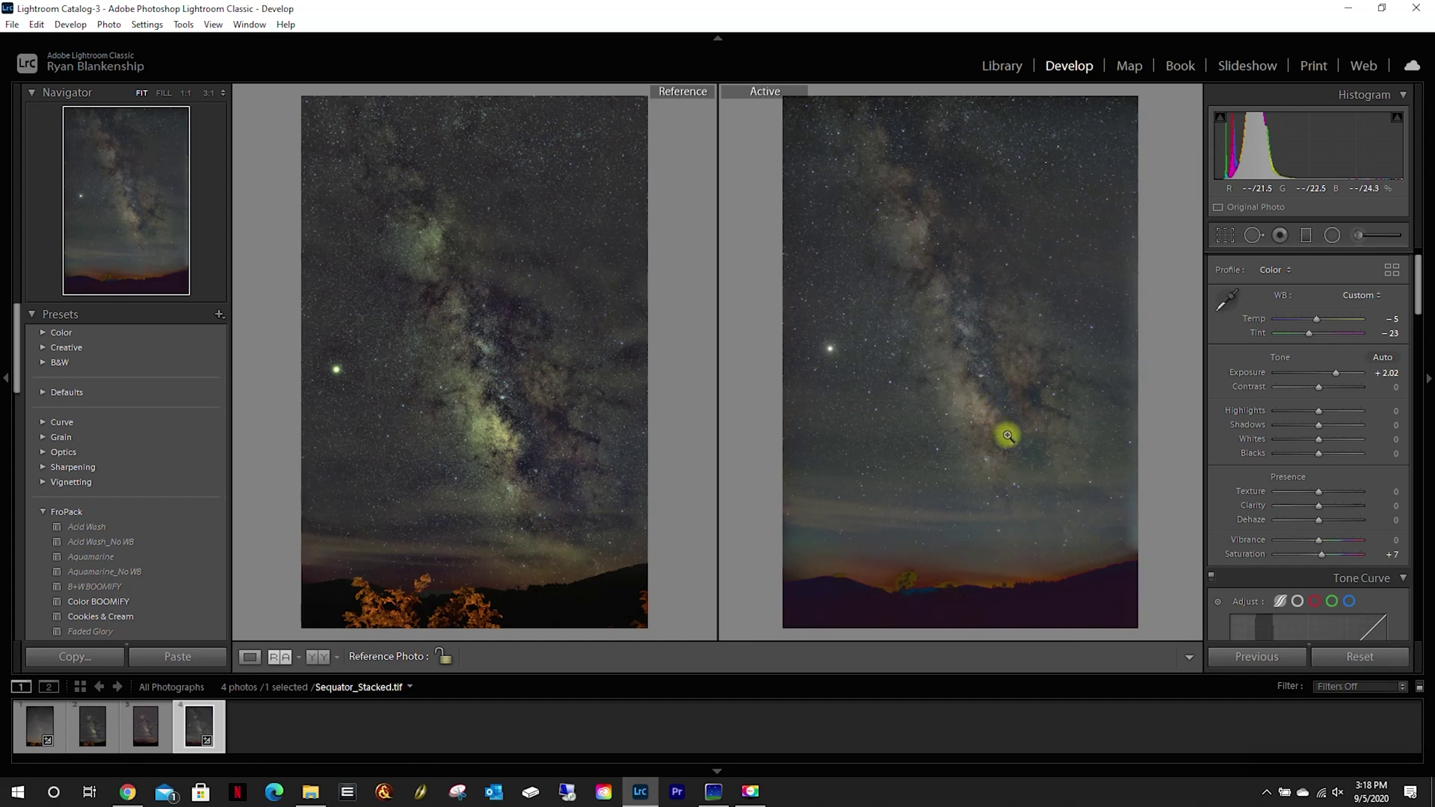
click(964, 336)
click(965, 344)
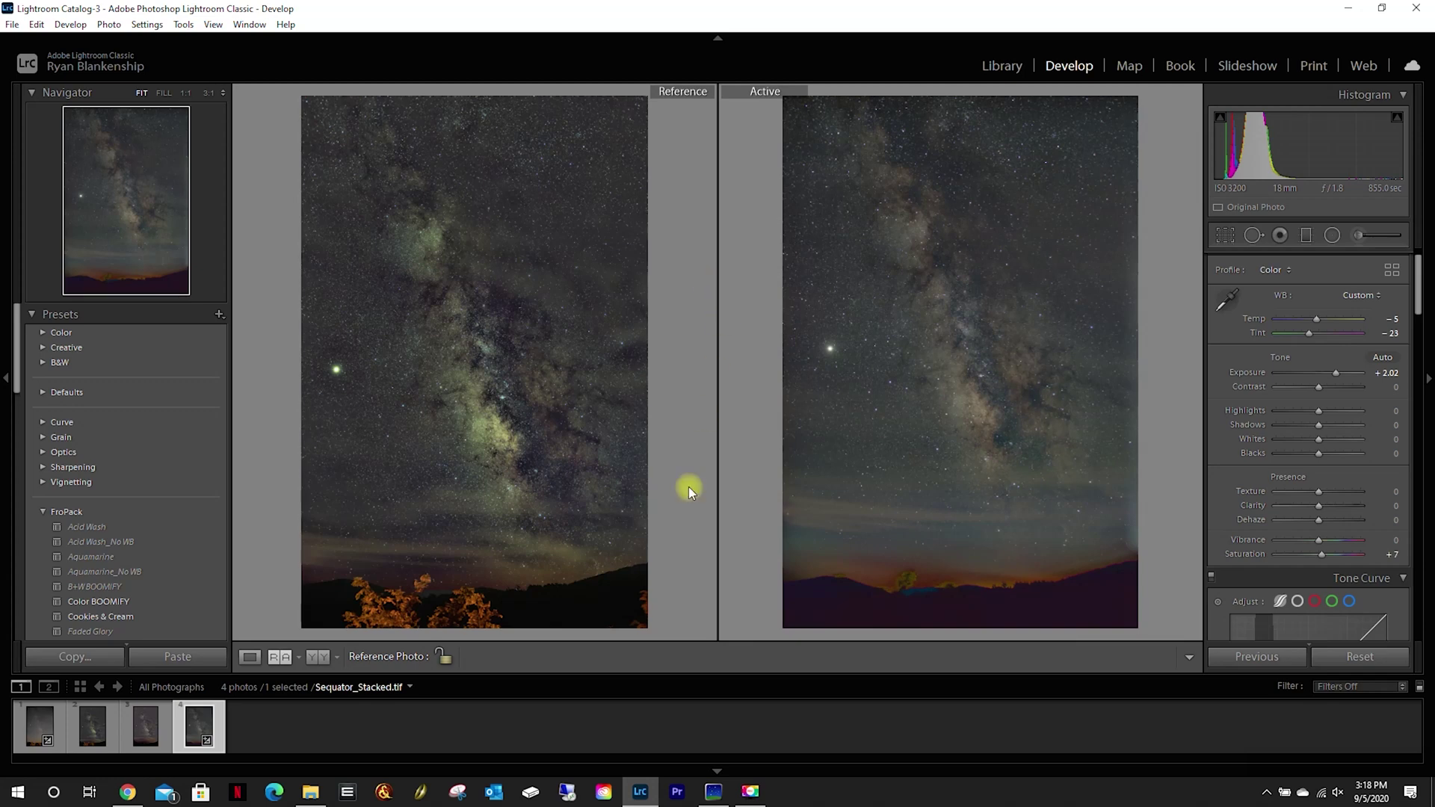
Step: Switch to Sequator to view the stacking project and its stacked result
click(714, 793)
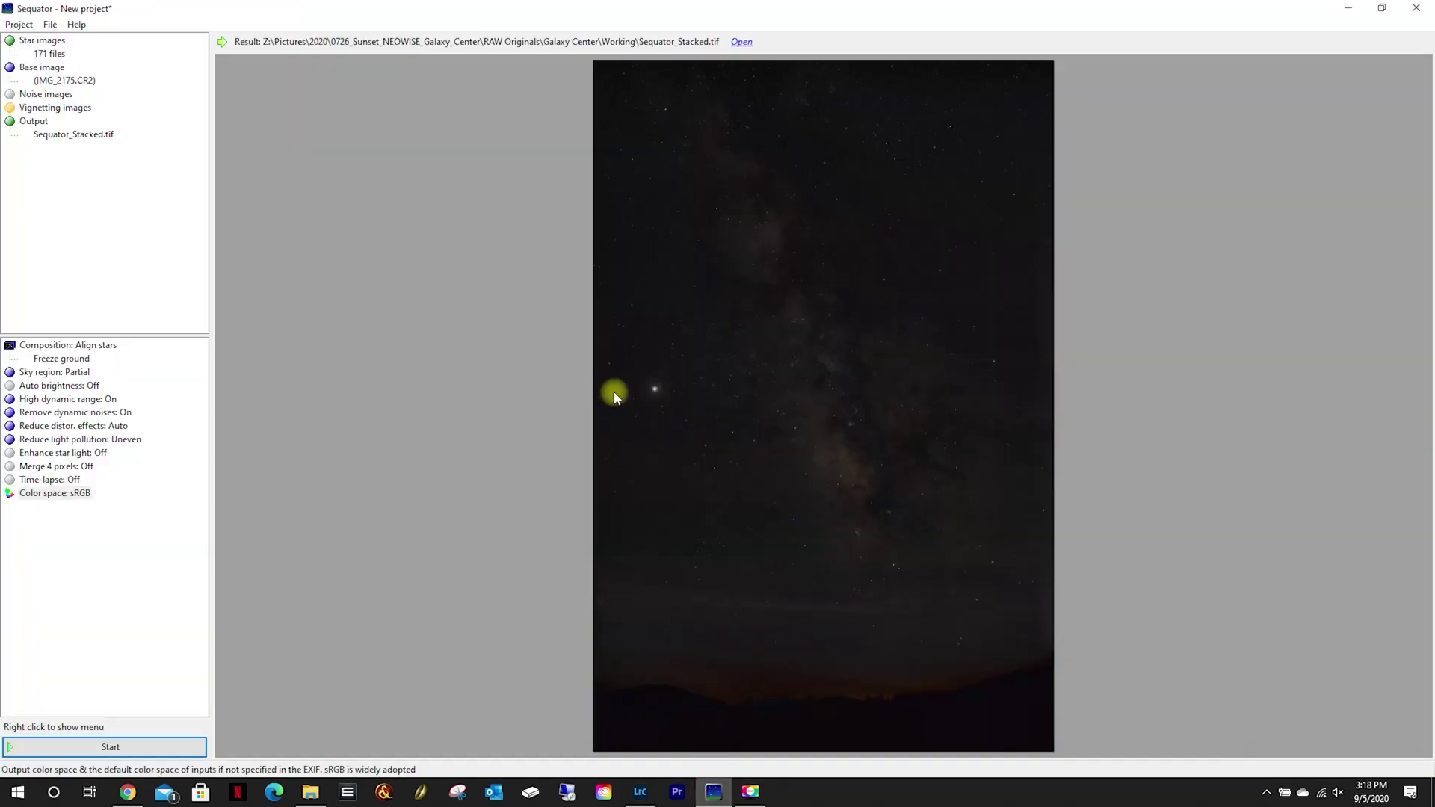